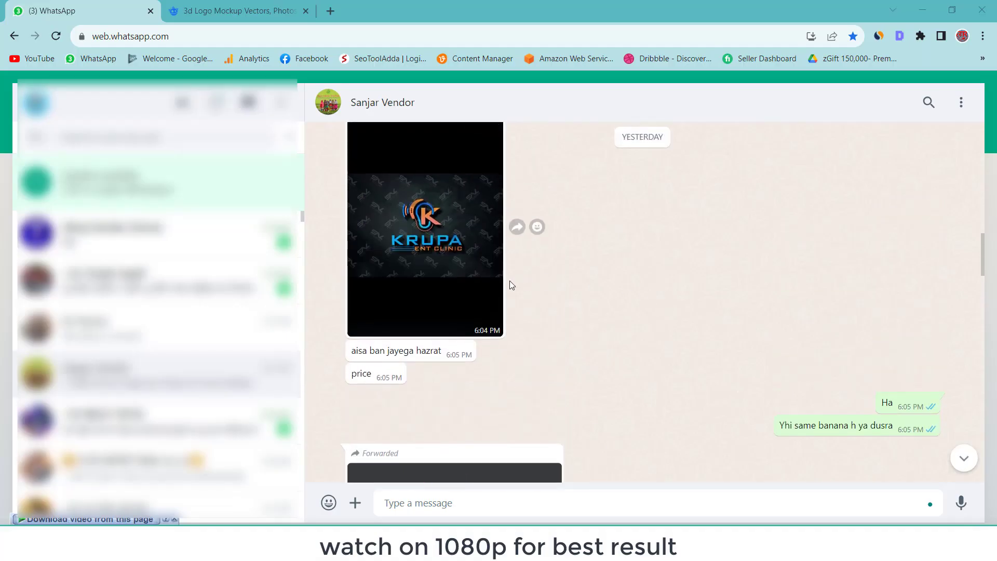
Scroll the vendor chat down to the Ambika Printers image, then back up to the Krupa ENT Clinic logo
{"action": "scroll", "coordinate": [581, 282], "scroll_direction": "down", "scroll_amount": 1}
{"action": "scroll", "coordinate": [488, 369], "scroll_direction": "down", "scroll_amount": 2}
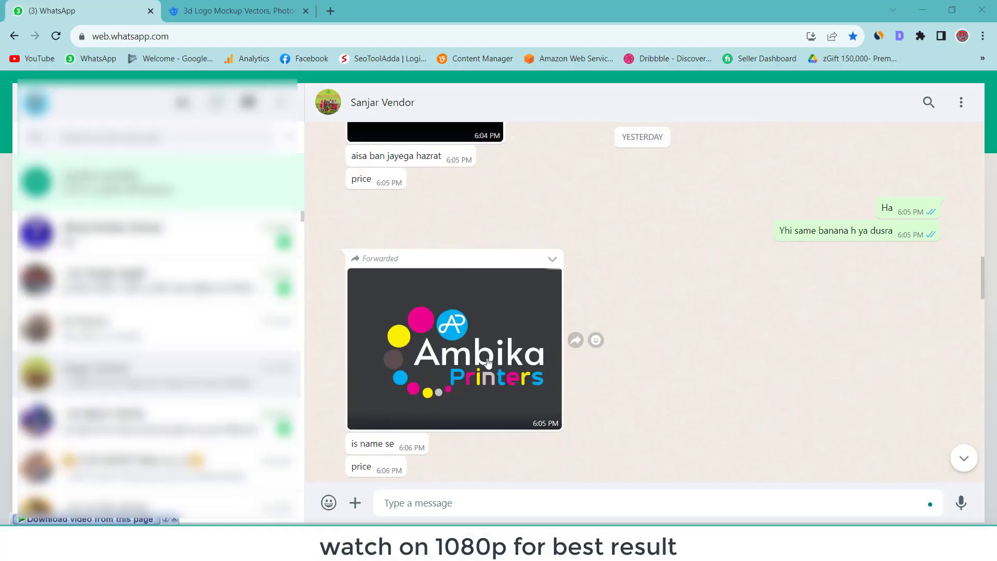
{"action": "scroll", "coordinate": [483, 333], "scroll_direction": "up", "scroll_amount": 3}
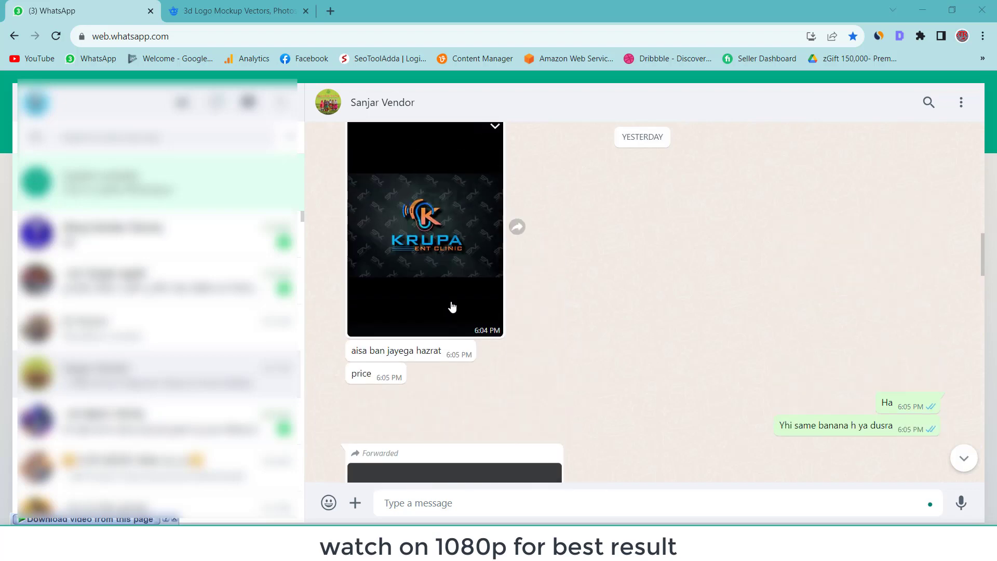
{"action": "left_click", "coordinate": [447, 301]}
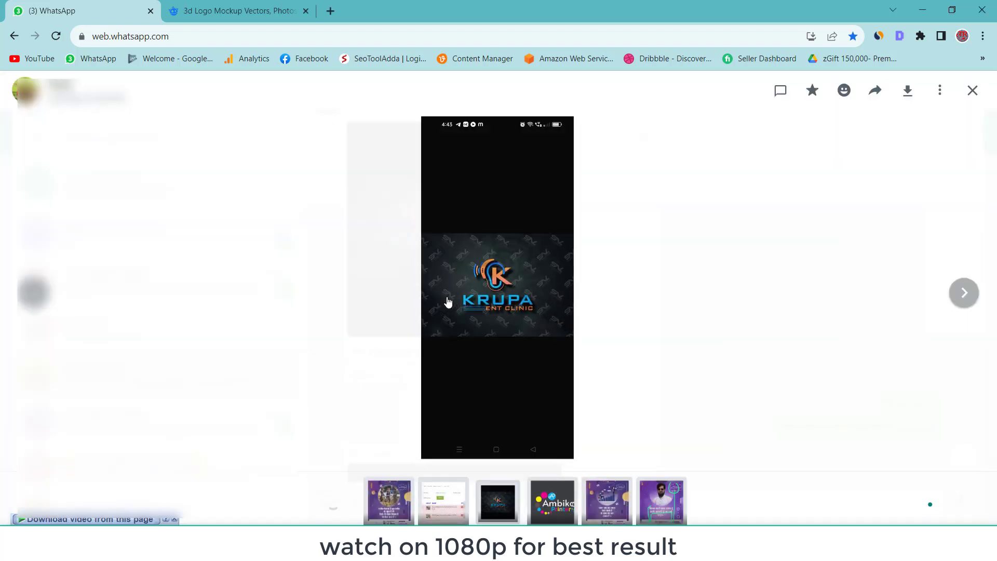
{"action": "left_click", "coordinate": [973, 91]}
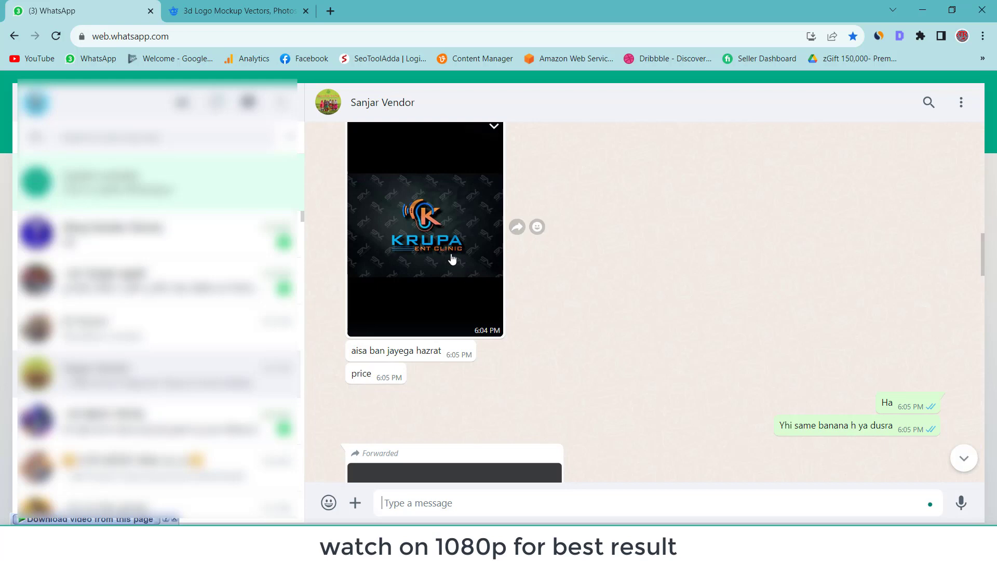
Switch to the Freepik '3d logo mockup' results and browse the grid of mockup designs
{"action": "mouse_move", "coordinate": [425, 229]}
{"action": "left_click", "coordinate": [248, 6]}
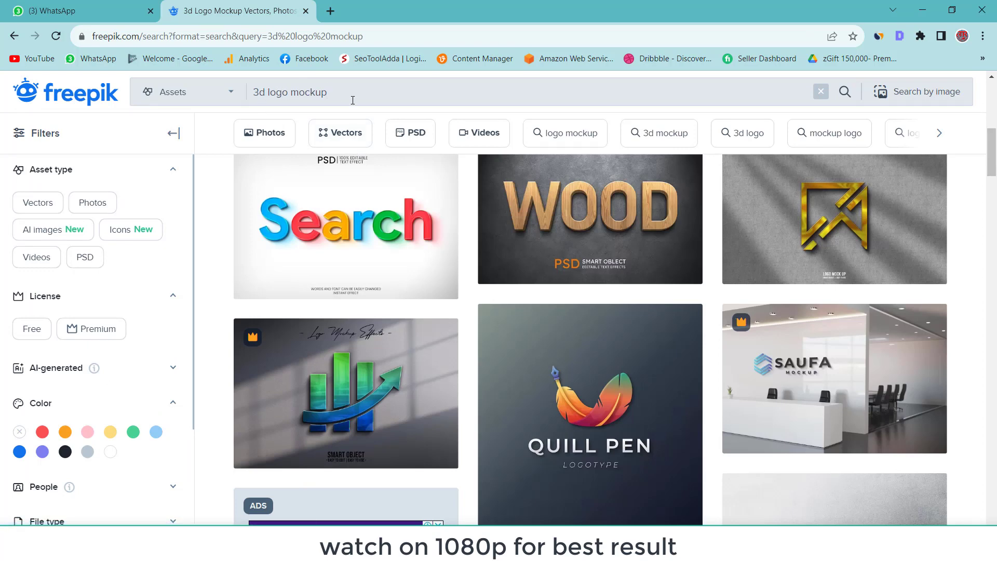
{"action": "scroll", "coordinate": [587, 294], "scroll_direction": "up", "scroll_amount": 1}
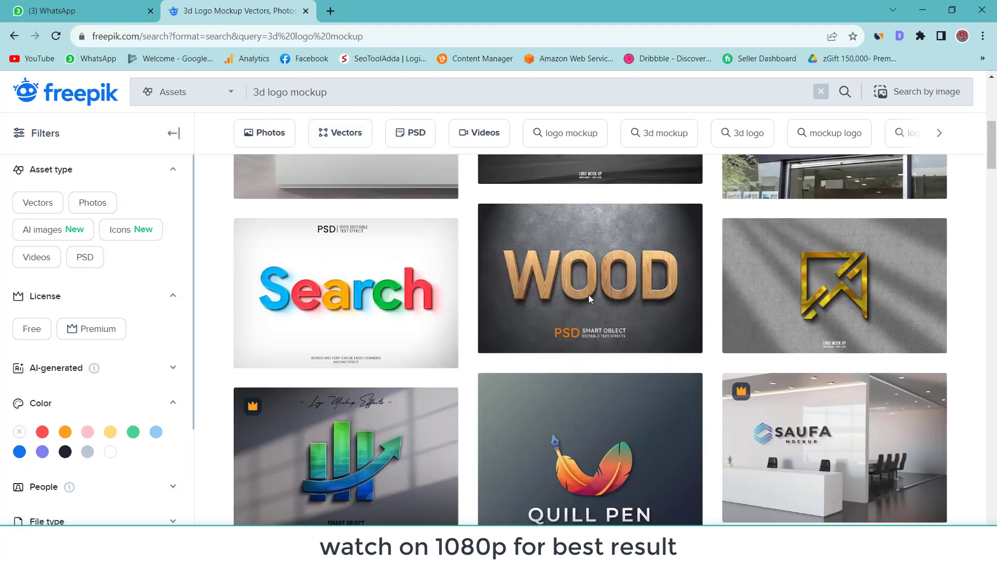
{"action": "scroll", "coordinate": [588, 295], "scroll_direction": "up", "scroll_amount": 3}
{"action": "scroll", "coordinate": [800, 294], "scroll_direction": "up", "scroll_amount": 3}
{"action": "scroll", "coordinate": [832, 314], "scroll_direction": "down", "scroll_amount": 3}
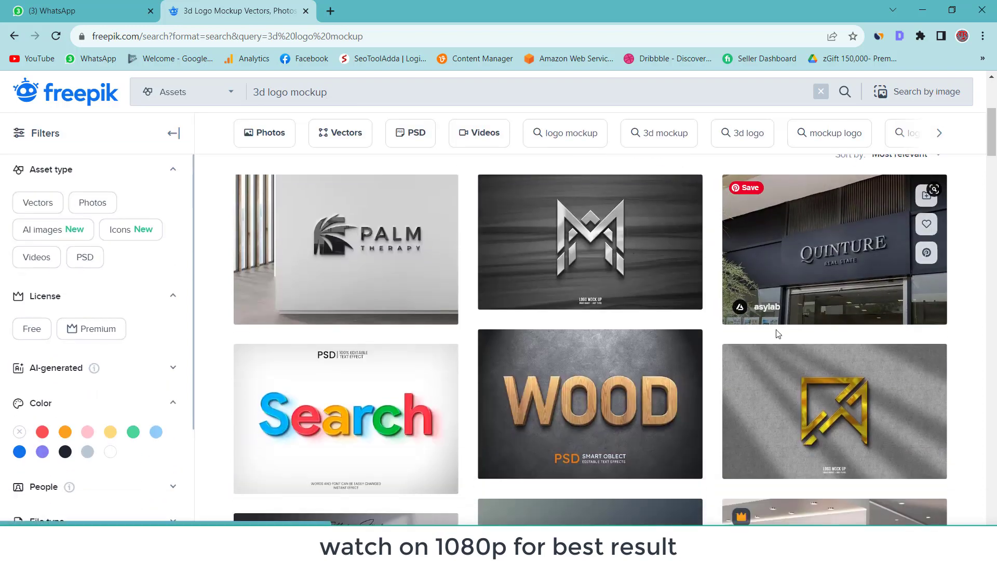
{"action": "scroll", "coordinate": [768, 343], "scroll_direction": "down", "scroll_amount": 2}
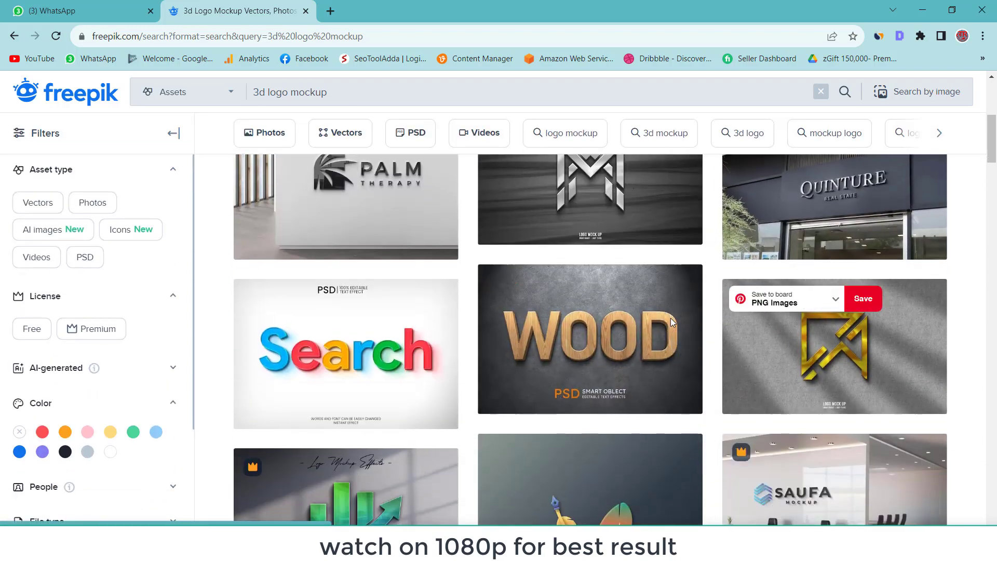
{"action": "scroll", "coordinate": [586, 314], "scroll_direction": "up", "scroll_amount": 1}
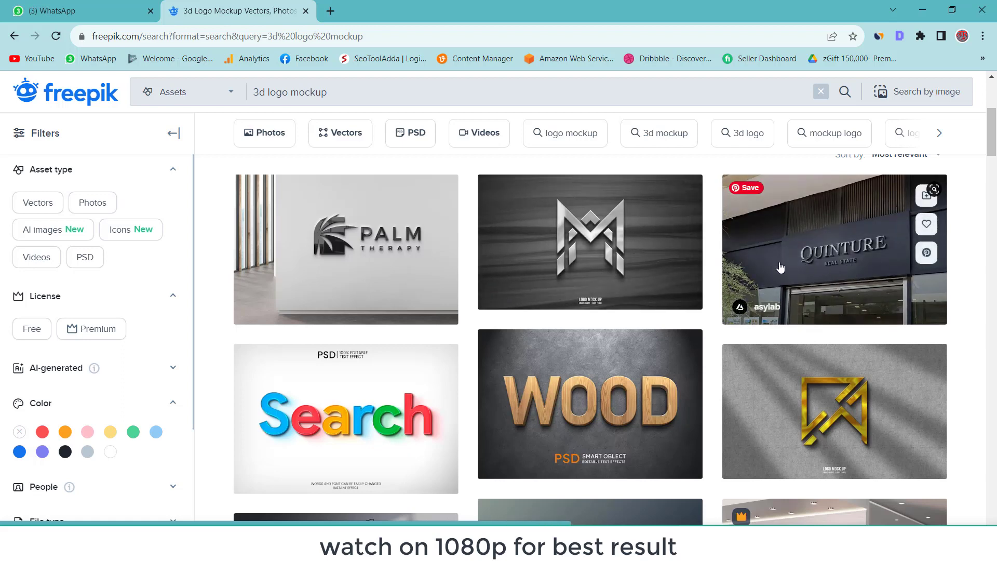
{"action": "mouse_move", "coordinate": [590, 199]}
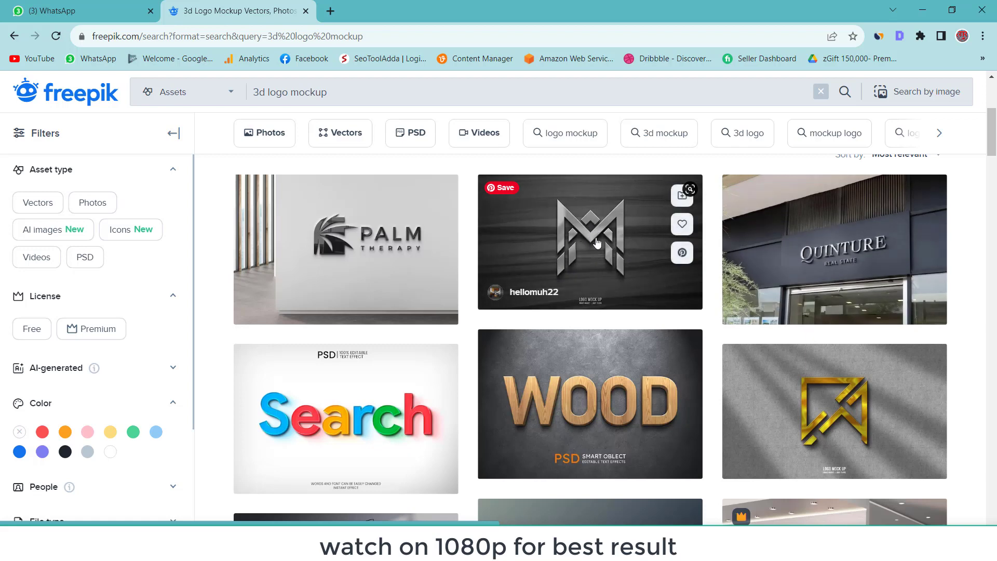
{"action": "scroll", "coordinate": [577, 289], "scroll_direction": "down", "scroll_amount": 1}
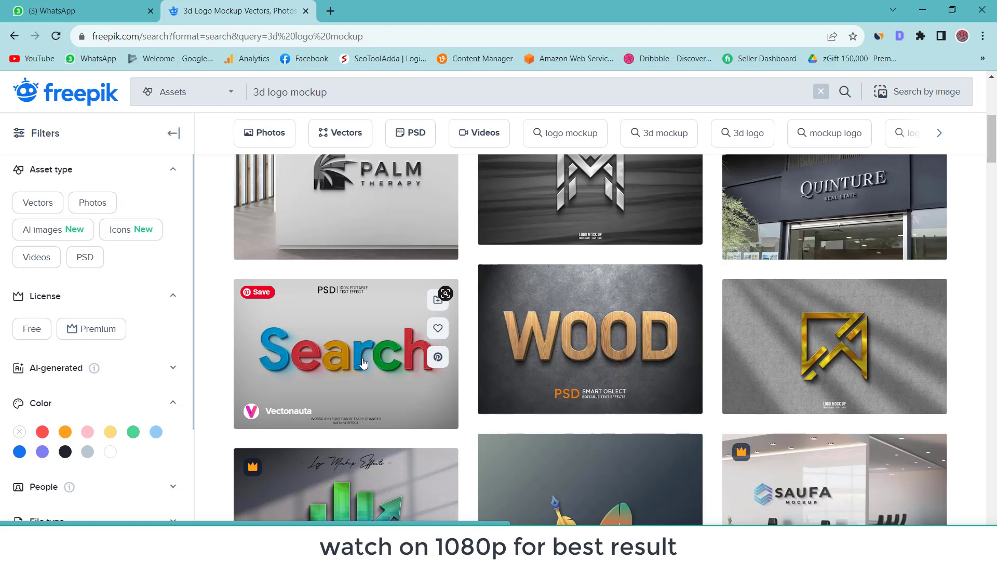
{"action": "scroll", "coordinate": [371, 358], "scroll_direction": "down", "scroll_amount": 1}
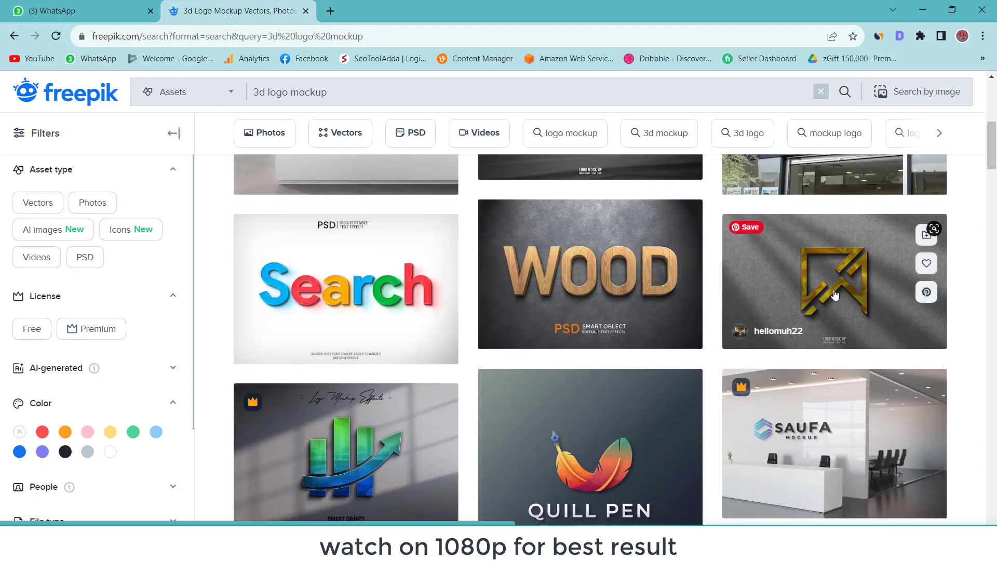
{"action": "scroll", "coordinate": [829, 300], "scroll_direction": "down", "scroll_amount": 2}
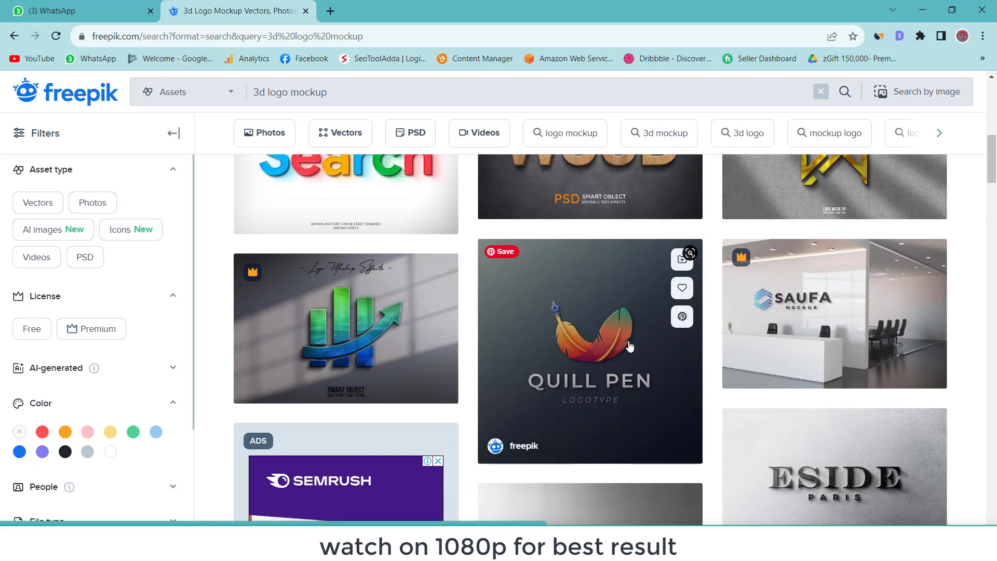
{"action": "scroll", "coordinate": [628, 345], "scroll_direction": "up", "scroll_amount": 1}
{"action": "scroll", "coordinate": [628, 345], "scroll_direction": "up", "scroll_amount": 2}
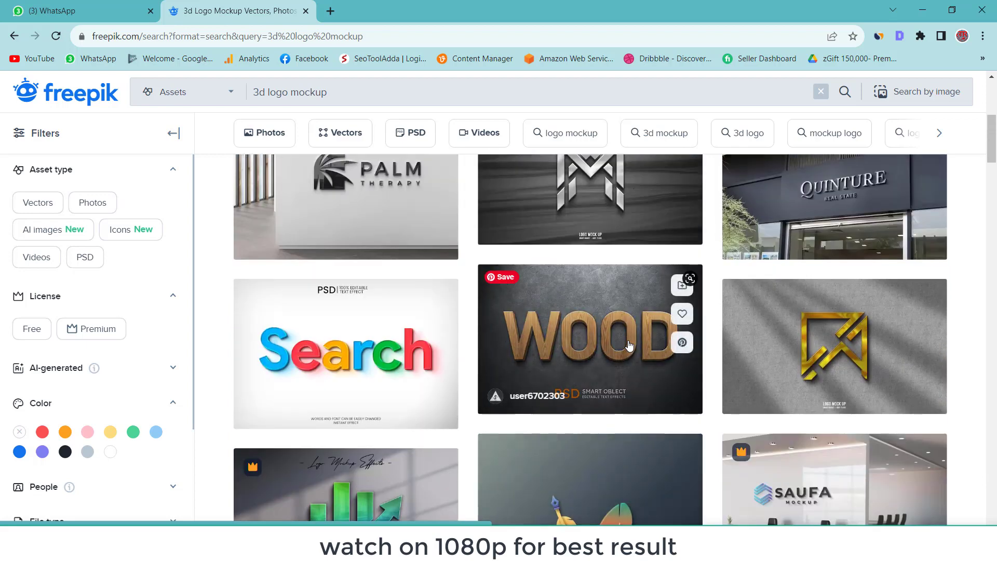
{"action": "scroll", "coordinate": [628, 345], "scroll_direction": "up", "scroll_amount": 1}
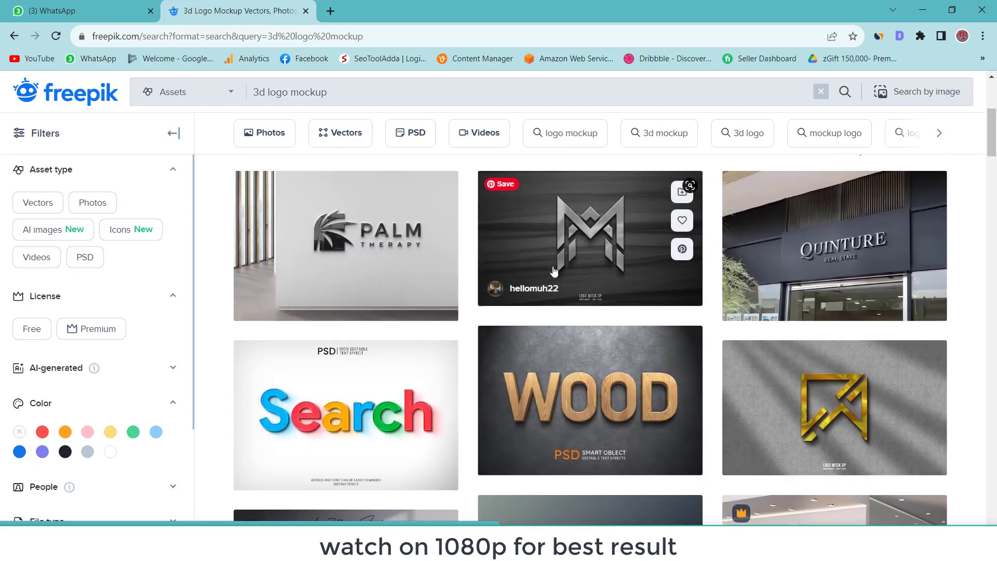
{"action": "scroll", "coordinate": [555, 269], "scroll_direction": "down", "scroll_amount": 1}
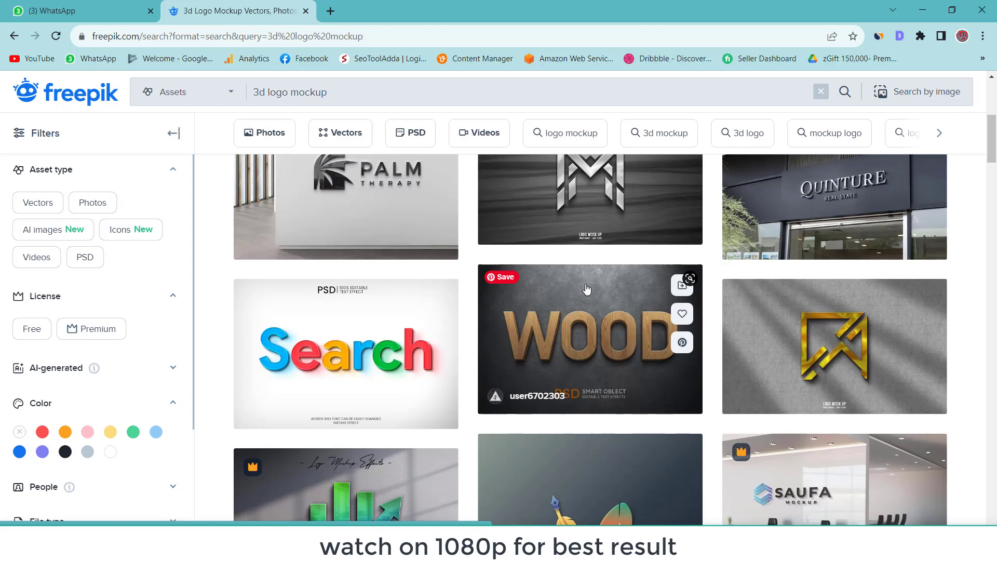
{"action": "scroll", "coordinate": [586, 289], "scroll_direction": "down", "scroll_amount": 2}
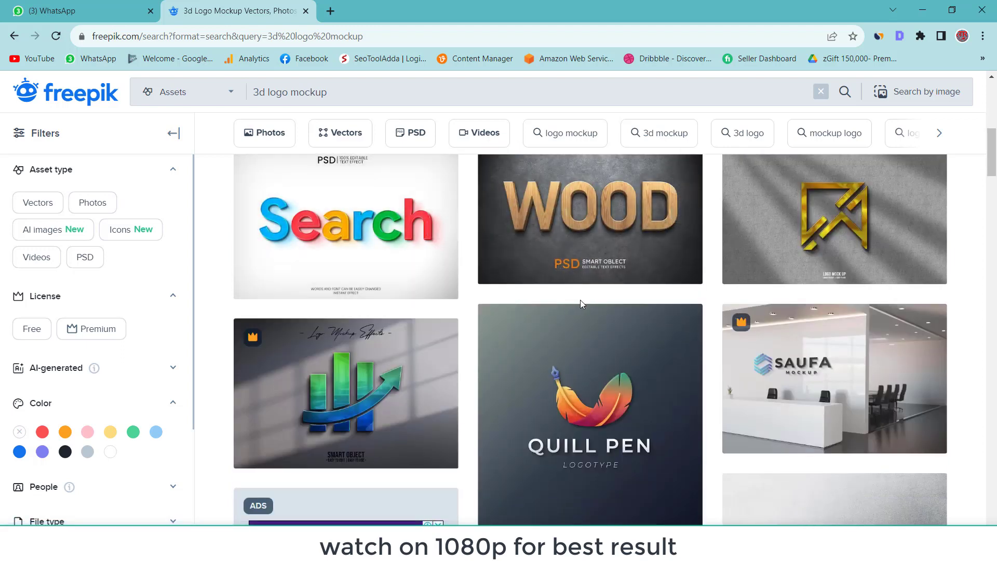
{"action": "scroll", "coordinate": [363, 275], "scroll_direction": "down", "scroll_amount": 2}
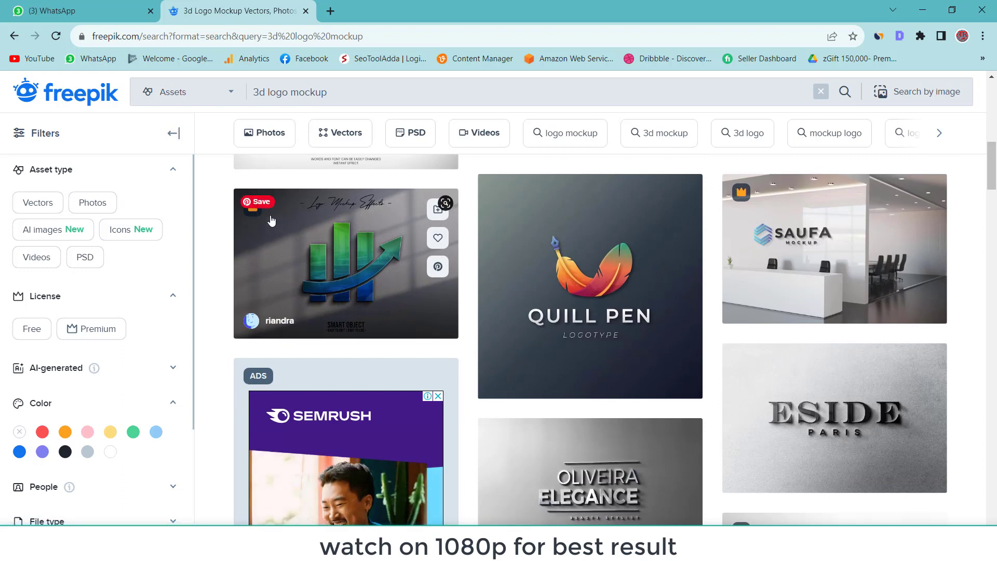
{"action": "mouse_move", "coordinate": [590, 285]}
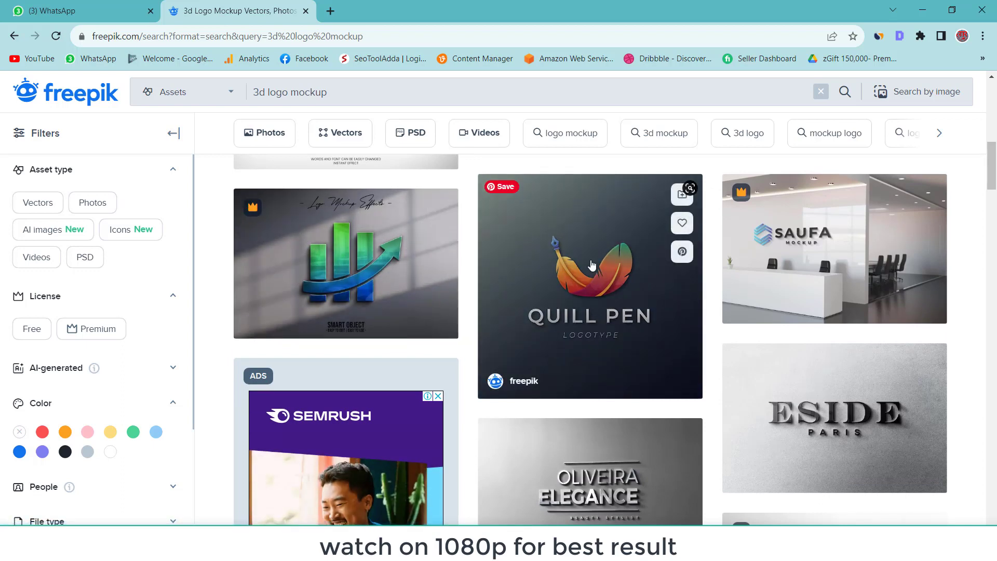
{"action": "left_click", "coordinate": [567, 287]}
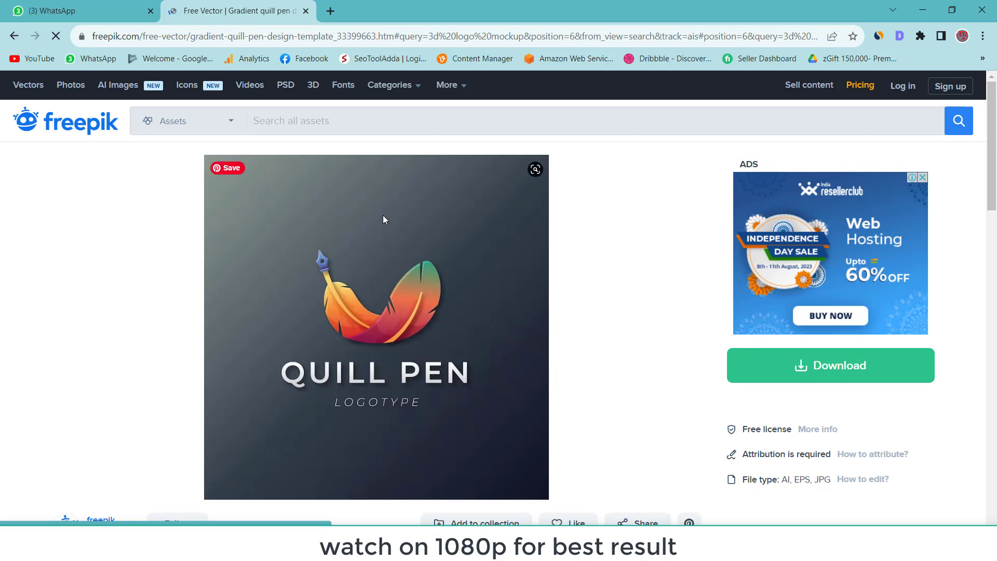
{"action": "left_click", "coordinate": [11, 35]}
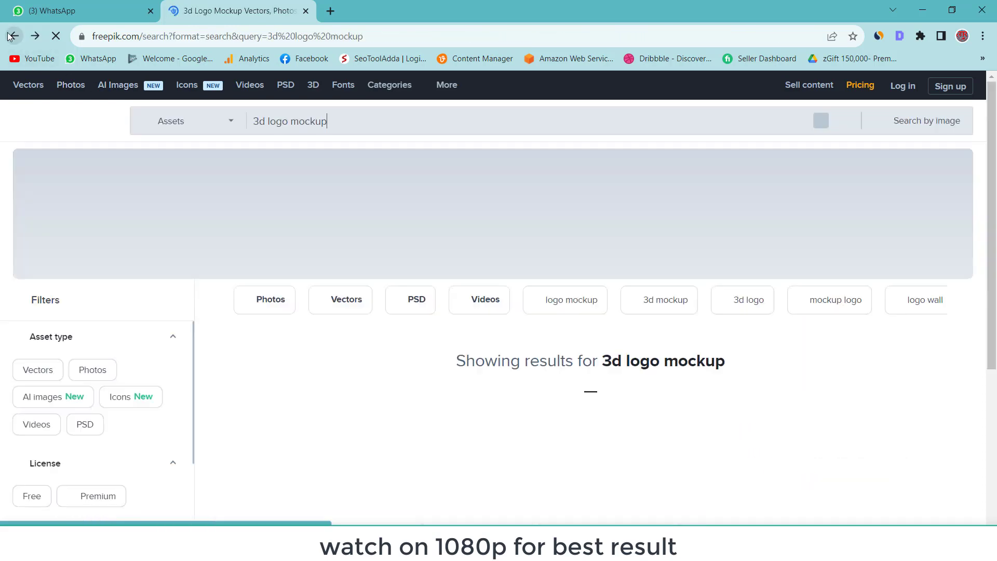
Filter the '3d logo mockup' results by the Free licence in the Filters sidebar
{"action": "scroll", "coordinate": [649, 291], "scroll_direction": "down", "scroll_amount": 3}
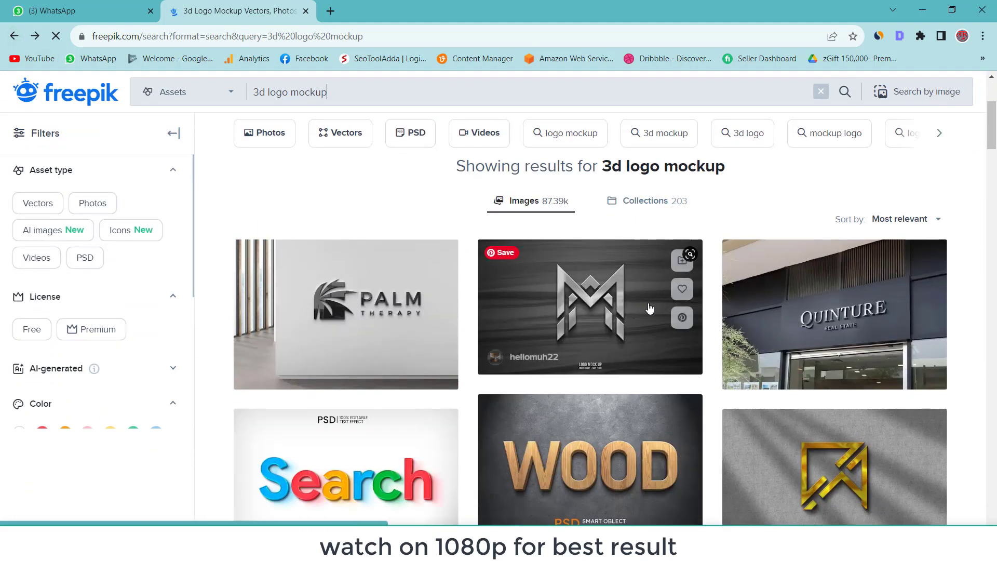
{"action": "scroll", "coordinate": [649, 296], "scroll_direction": "down", "scroll_amount": 3}
{"action": "scroll", "coordinate": [648, 306], "scroll_direction": "down", "scroll_amount": 3}
{"action": "scroll", "coordinate": [648, 315], "scroll_direction": "down", "scroll_amount": 1}
{"action": "scroll", "coordinate": [648, 315], "scroll_direction": "down", "scroll_amount": 2}
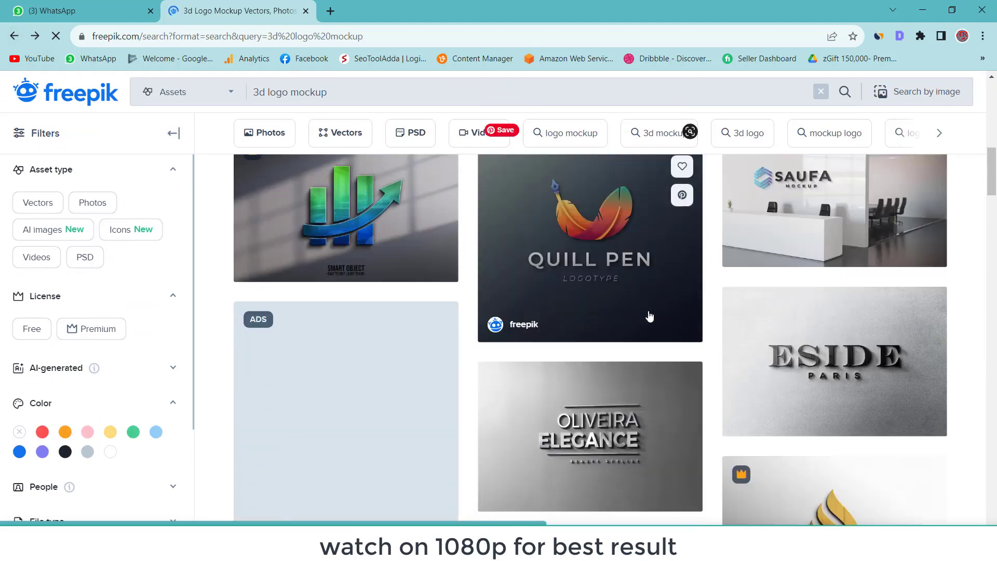
{"action": "scroll", "coordinate": [648, 316], "scroll_direction": "down", "scroll_amount": 1}
{"action": "scroll", "coordinate": [649, 315], "scroll_direction": "down", "scroll_amount": 1}
{"action": "scroll", "coordinate": [648, 315], "scroll_direction": "down", "scroll_amount": 1}
{"action": "scroll", "coordinate": [648, 315], "scroll_direction": "down", "scroll_amount": 1}
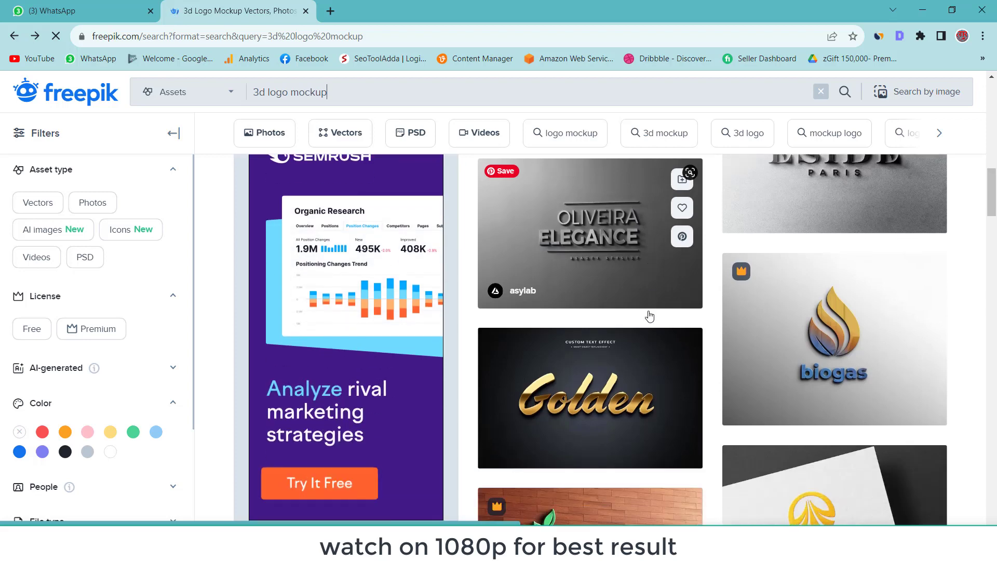
{"action": "scroll", "coordinate": [648, 315], "scroll_direction": "down", "scroll_amount": 1}
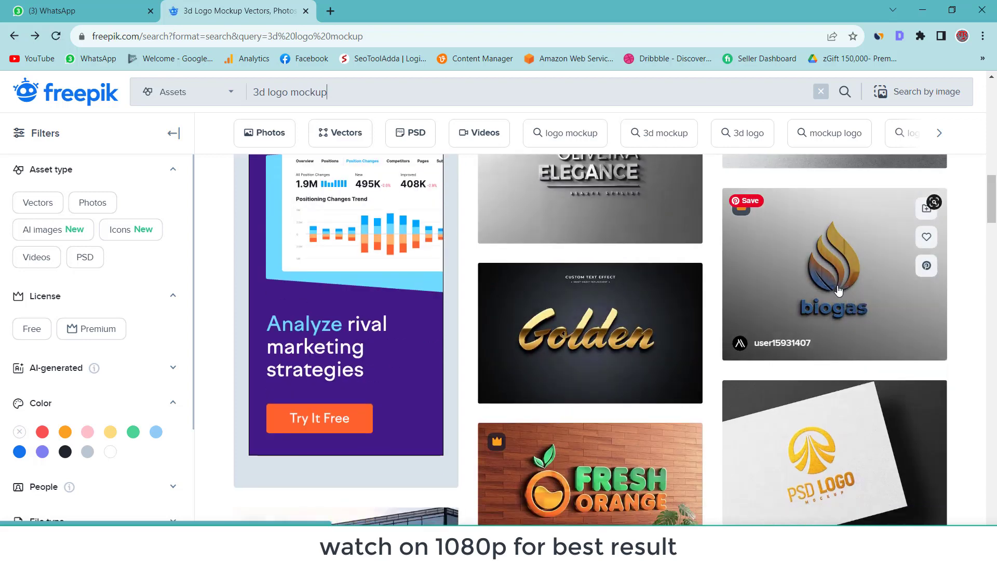
{"action": "scroll", "coordinate": [778, 278], "scroll_direction": "up", "scroll_amount": 1}
{"action": "scroll", "coordinate": [777, 278], "scroll_direction": "down", "scroll_amount": 2}
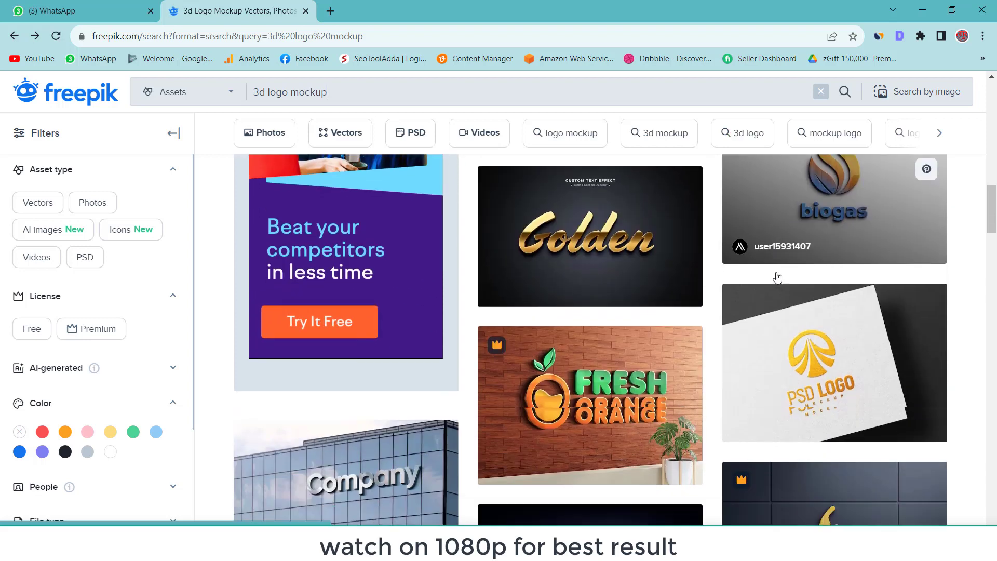
{"action": "scroll", "coordinate": [777, 278], "scroll_direction": "down", "scroll_amount": 1}
{"action": "scroll", "coordinate": [777, 277], "scroll_direction": "down", "scroll_amount": 2}
{"action": "scroll", "coordinate": [778, 280], "scroll_direction": "down", "scroll_amount": 1}
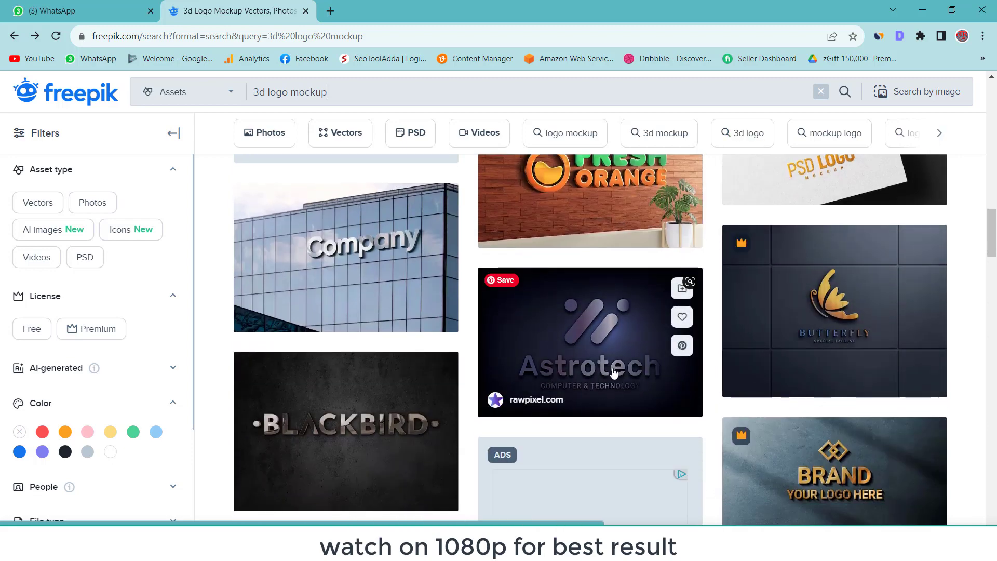
{"action": "scroll", "coordinate": [612, 370], "scroll_direction": "down", "scroll_amount": 1}
{"action": "scroll", "coordinate": [612, 370], "scroll_direction": "down", "scroll_amount": 1}
{"action": "scroll", "coordinate": [612, 371], "scroll_direction": "down", "scroll_amount": 1}
{"action": "scroll", "coordinate": [612, 367], "scroll_direction": "down", "scroll_amount": 2}
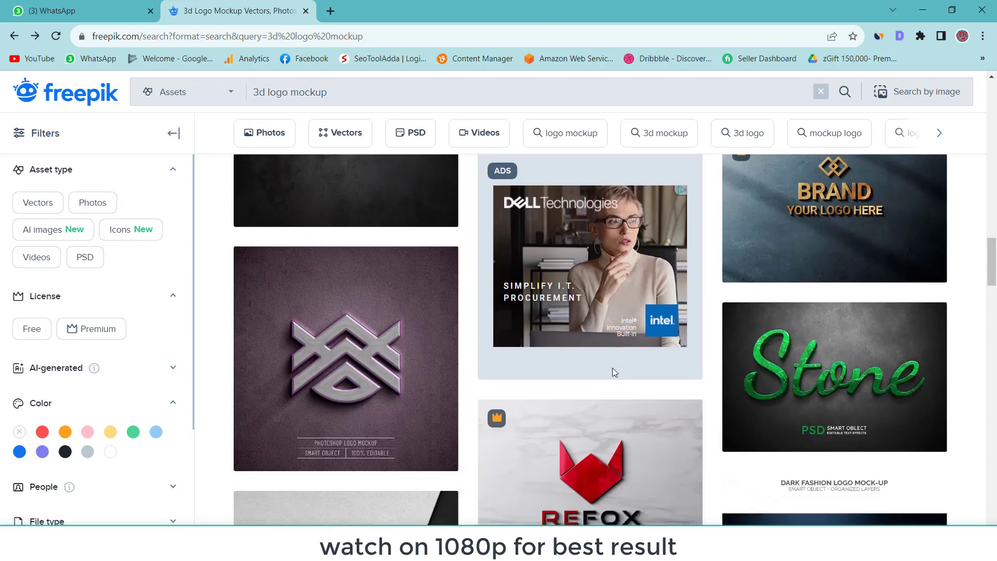
{"action": "scroll", "coordinate": [612, 379], "scroll_direction": "down", "scroll_amount": 1}
{"action": "scroll", "coordinate": [615, 410], "scroll_direction": "down", "scroll_amount": 1}
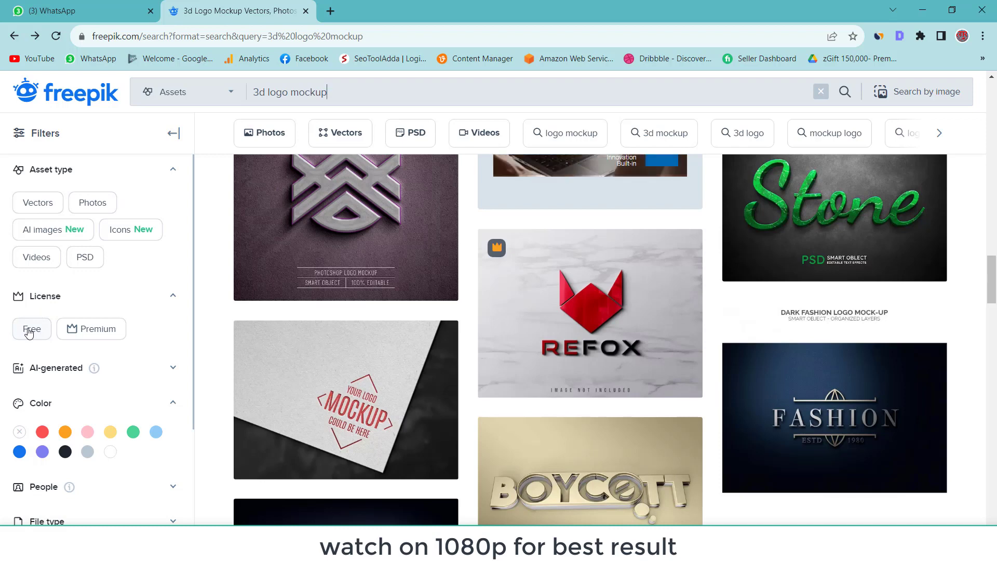
{"action": "left_click", "coordinate": [28, 333]}
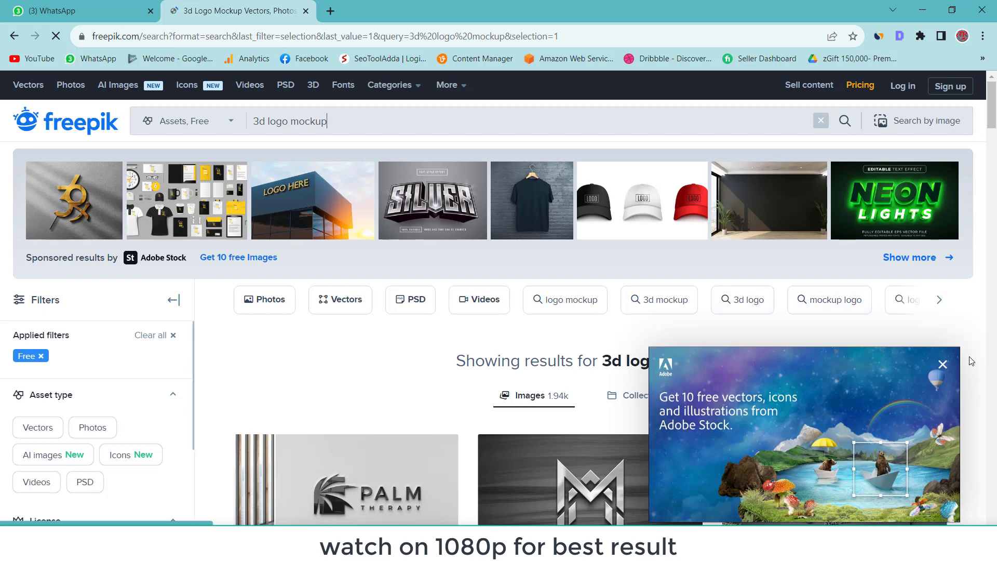
Close the Adobe Stock popup and browse the free mockup results down to the bottom of the page
{"action": "left_click", "coordinate": [941, 365]}
{"action": "scroll", "coordinate": [641, 325], "scroll_direction": "down", "scroll_amount": 4}
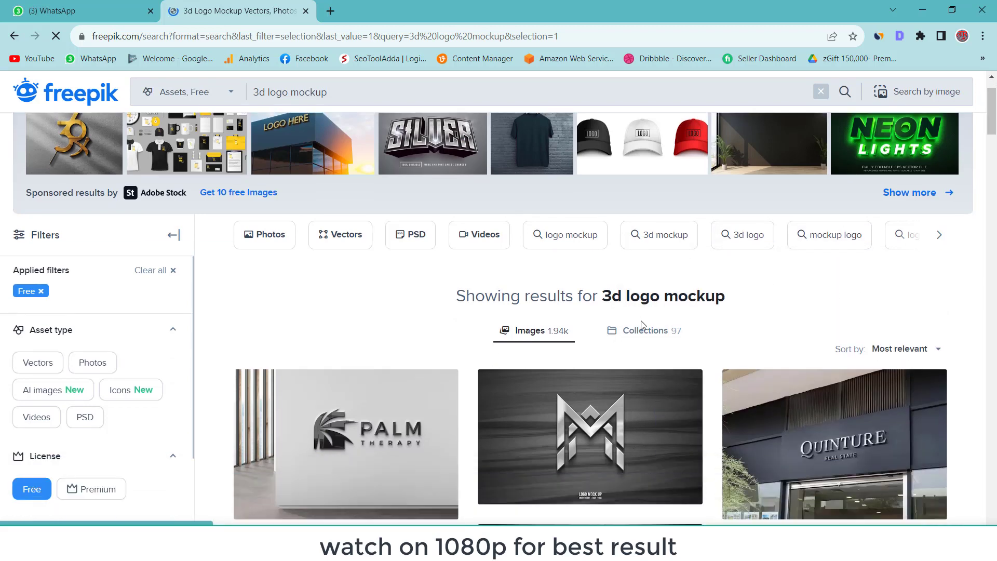
{"action": "scroll", "coordinate": [706, 327], "scroll_direction": "down", "scroll_amount": 3}
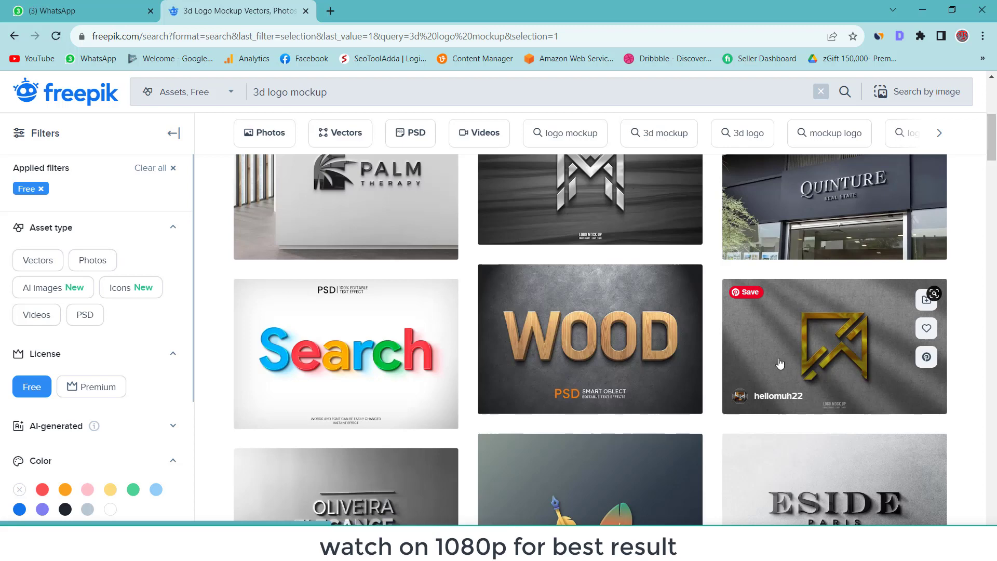
{"action": "scroll", "coordinate": [834, 368], "scroll_direction": "down", "scroll_amount": 2}
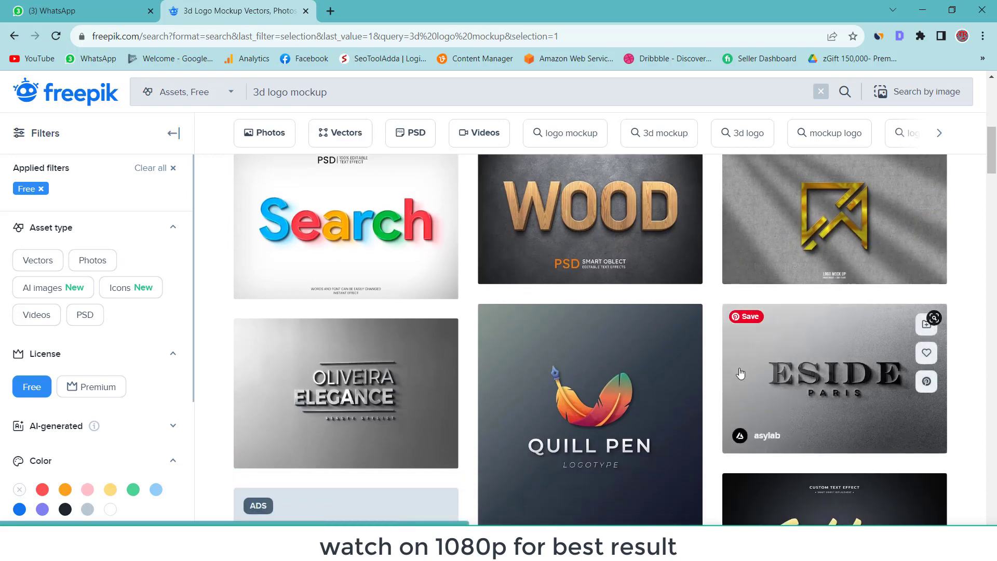
{"action": "scroll", "coordinate": [669, 379], "scroll_direction": "down", "scroll_amount": 2}
{"action": "scroll", "coordinate": [675, 373], "scroll_direction": "down", "scroll_amount": 1}
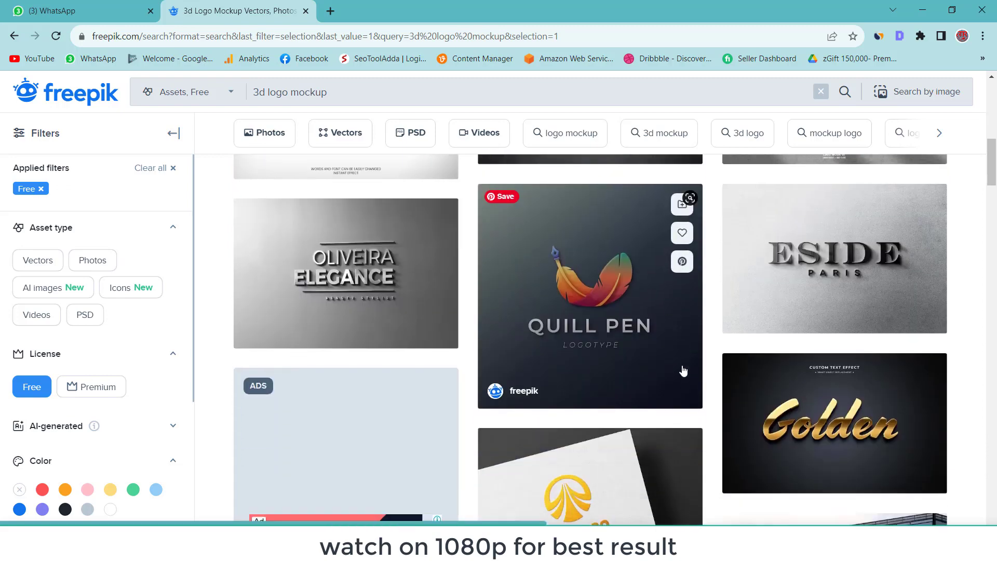
{"action": "scroll", "coordinate": [649, 376], "scroll_direction": "down", "scroll_amount": 1}
{"action": "scroll", "coordinate": [617, 381], "scroll_direction": "down", "scroll_amount": 1}
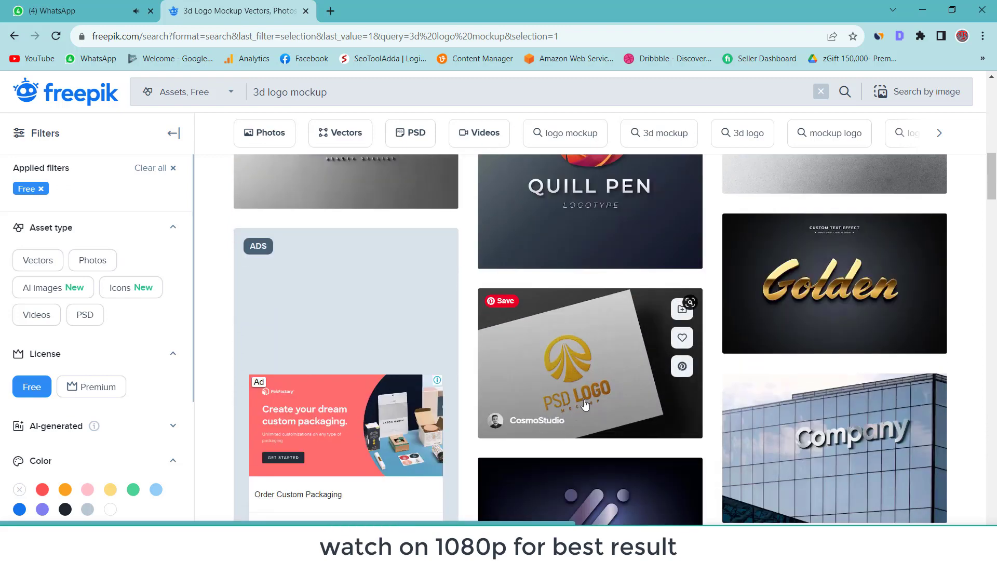
{"action": "scroll", "coordinate": [617, 372], "scroll_direction": "down", "scroll_amount": 1}
{"action": "scroll", "coordinate": [617, 372], "scroll_direction": "down", "scroll_amount": 2}
{"action": "scroll", "coordinate": [617, 372], "scroll_direction": "down", "scroll_amount": 1}
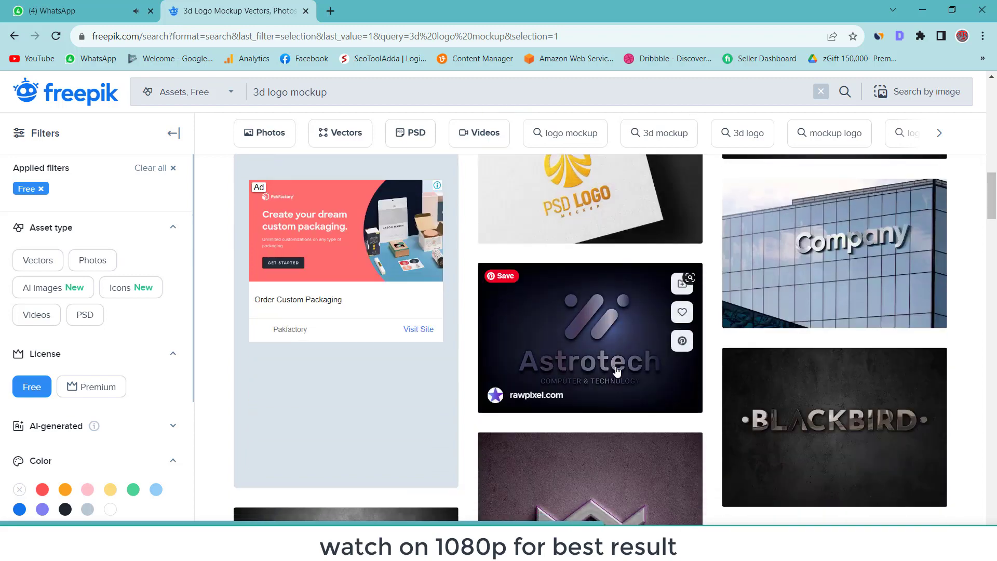
{"action": "scroll", "coordinate": [616, 372], "scroll_direction": "down", "scroll_amount": 2}
{"action": "scroll", "coordinate": [616, 371], "scroll_direction": "down", "scroll_amount": 2}
{"action": "scroll", "coordinate": [616, 372], "scroll_direction": "down", "scroll_amount": 1}
{"action": "scroll", "coordinate": [617, 372], "scroll_direction": "down", "scroll_amount": 2}
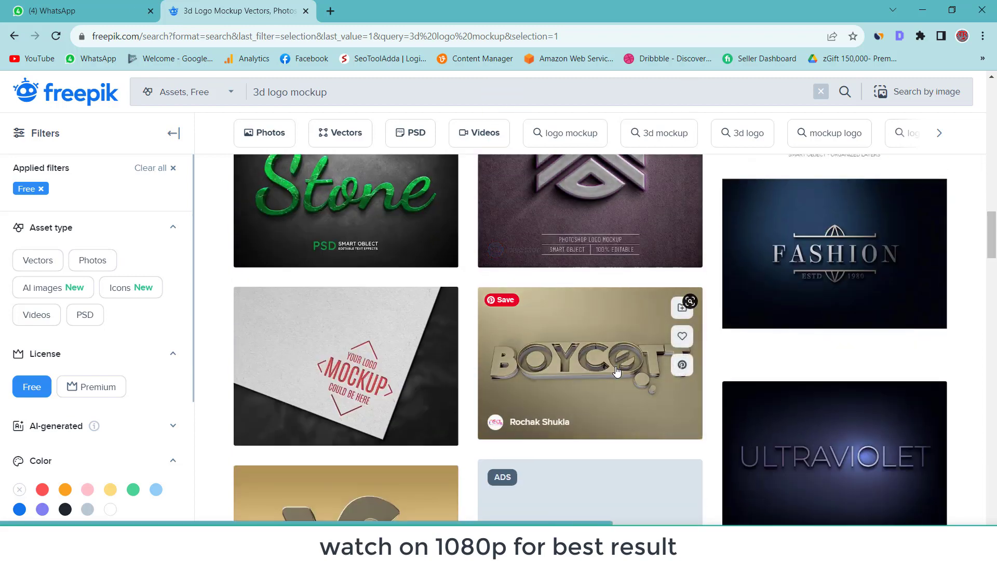
{"action": "scroll", "coordinate": [617, 371], "scroll_direction": "down", "scroll_amount": 1}
{"action": "scroll", "coordinate": [617, 370], "scroll_direction": "down", "scroll_amount": 3}
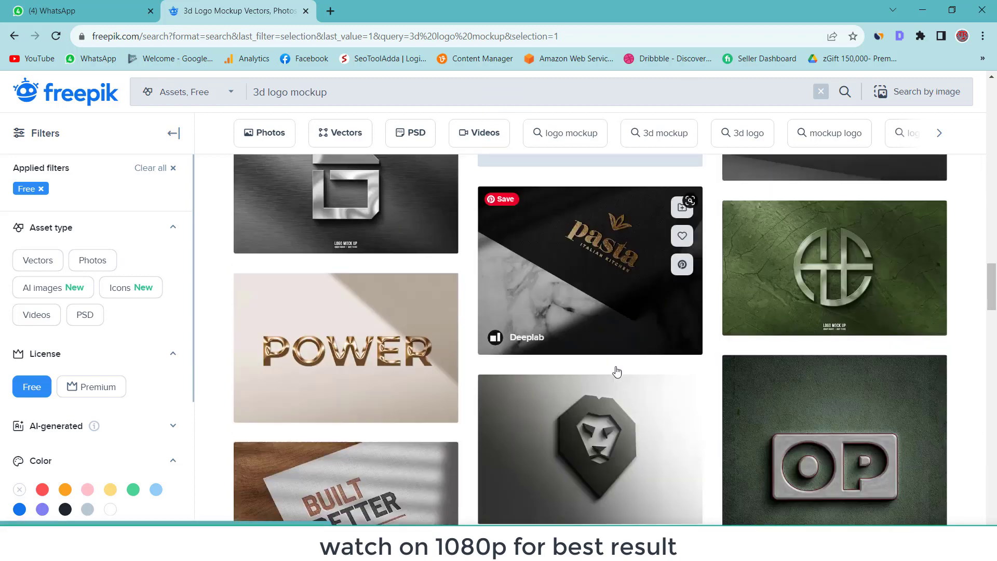
{"action": "scroll", "coordinate": [617, 371], "scroll_direction": "down", "scroll_amount": 3}
{"action": "scroll", "coordinate": [617, 371], "scroll_direction": "down", "scroll_amount": 3}
{"action": "scroll", "coordinate": [617, 371], "scroll_direction": "down", "scroll_amount": 3}
{"action": "scroll", "coordinate": [616, 364], "scroll_direction": "down", "scroll_amount": 1}
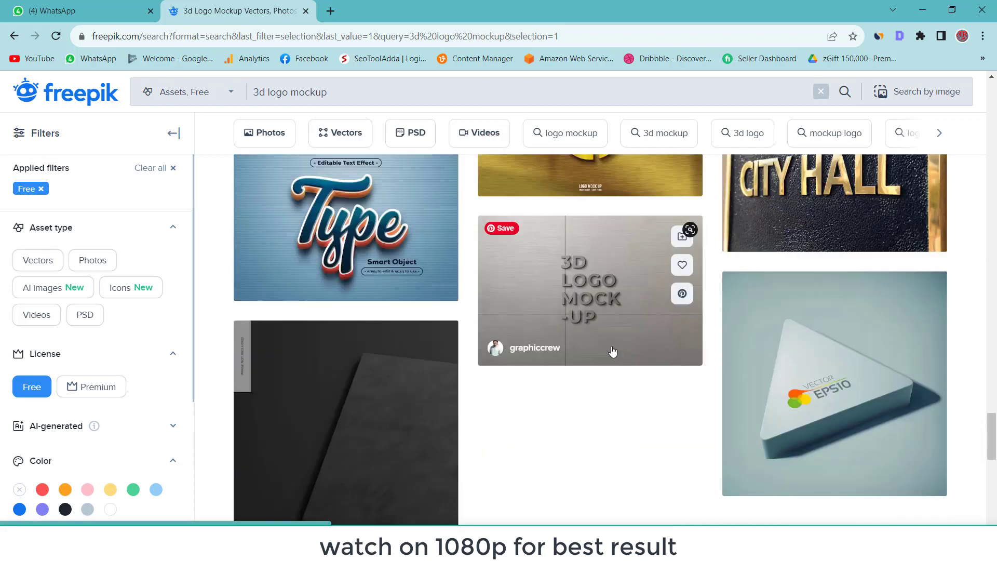
{"action": "scroll", "coordinate": [612, 352], "scroll_direction": "down", "scroll_amount": 3}
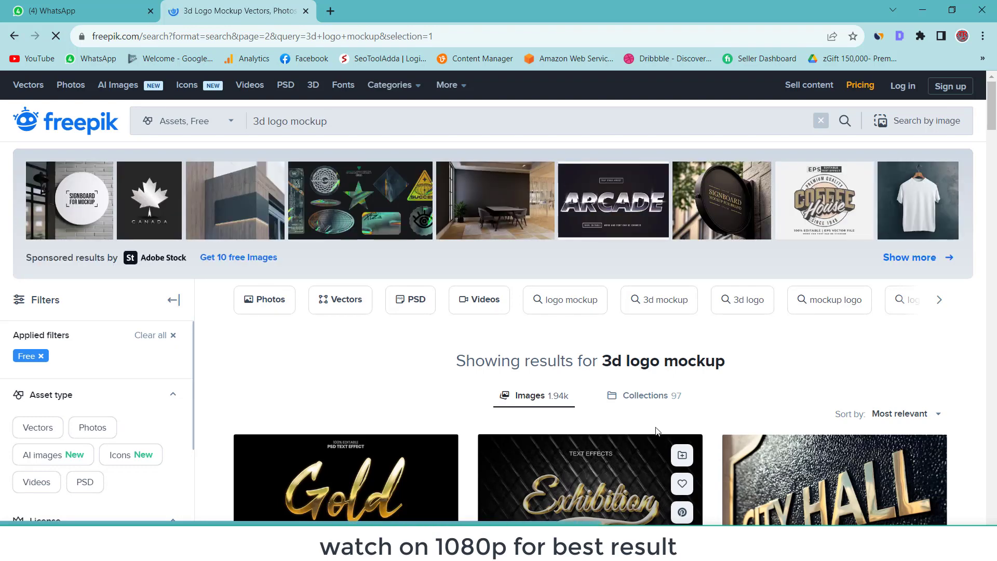
Scroll the first 3d logo mockup results page and open a candidate text design in a new tab
{"action": "scroll", "coordinate": [675, 405], "scroll_direction": "down", "scroll_amount": 2}
{"action": "scroll", "coordinate": [696, 385], "scroll_direction": "down", "scroll_amount": 2}
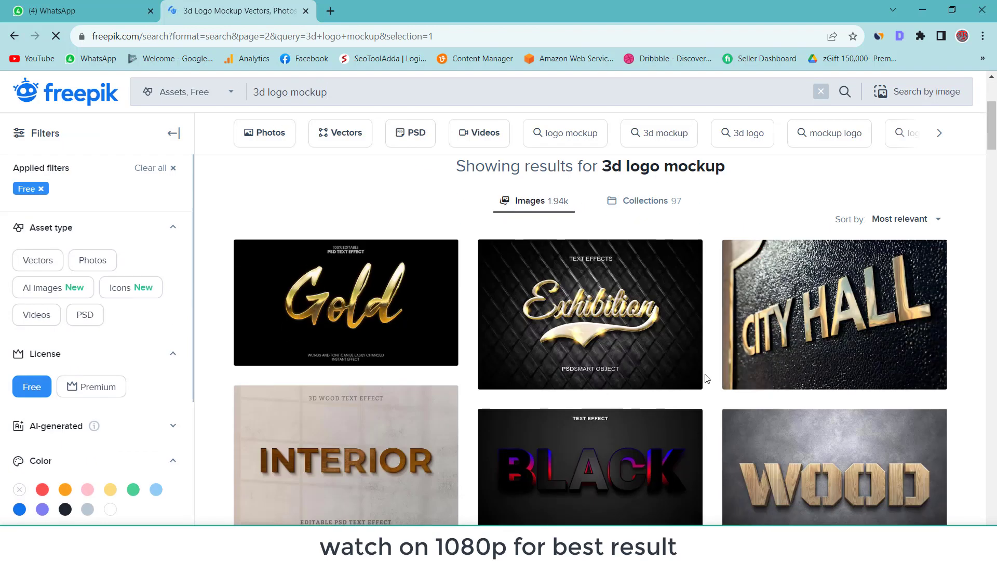
{"action": "scroll", "coordinate": [706, 378], "scroll_direction": "down", "scroll_amount": 2}
{"action": "scroll", "coordinate": [706, 378], "scroll_direction": "down", "scroll_amount": 1}
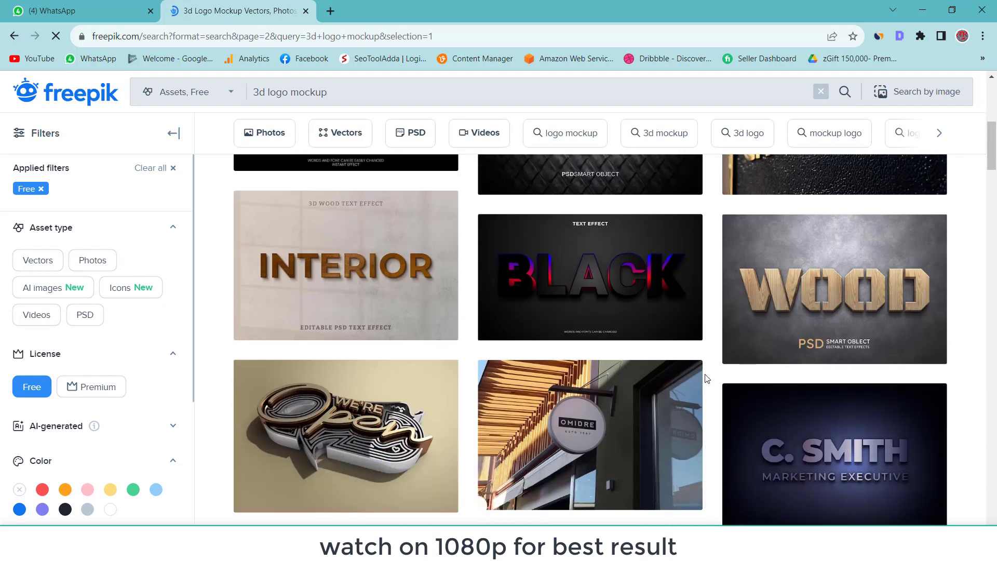
{"action": "scroll", "coordinate": [706, 378], "scroll_direction": "down", "scroll_amount": 2}
{"action": "scroll", "coordinate": [706, 377], "scroll_direction": "down", "scroll_amount": 2}
{"action": "scroll", "coordinate": [706, 378], "scroll_direction": "down", "scroll_amount": 2}
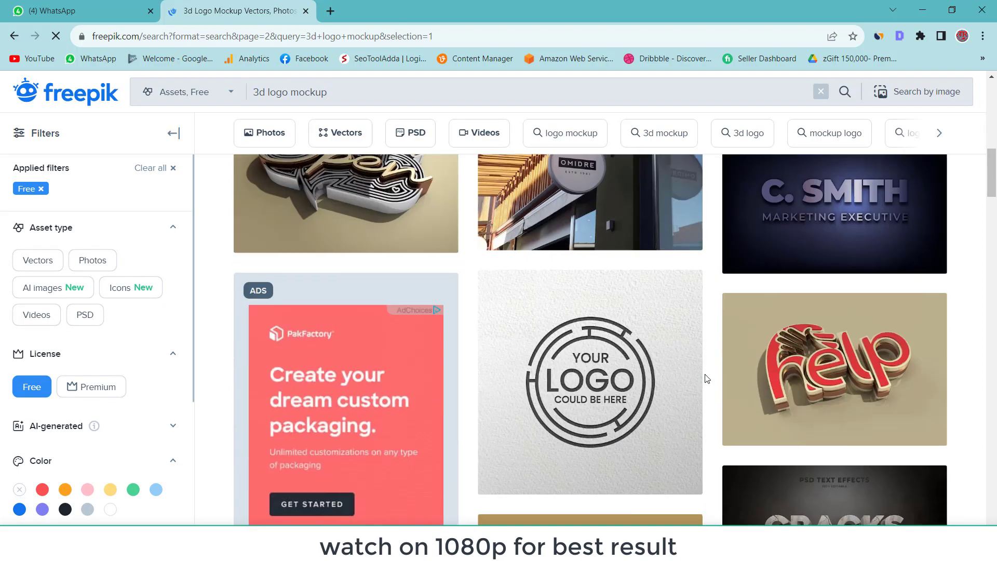
{"action": "scroll", "coordinate": [706, 378], "scroll_direction": "down", "scroll_amount": 1}
{"action": "scroll", "coordinate": [706, 378], "scroll_direction": "down", "scroll_amount": 2}
{"action": "scroll", "coordinate": [706, 378], "scroll_direction": "down", "scroll_amount": 1}
{"action": "scroll", "coordinate": [706, 378], "scroll_direction": "down", "scroll_amount": 2}
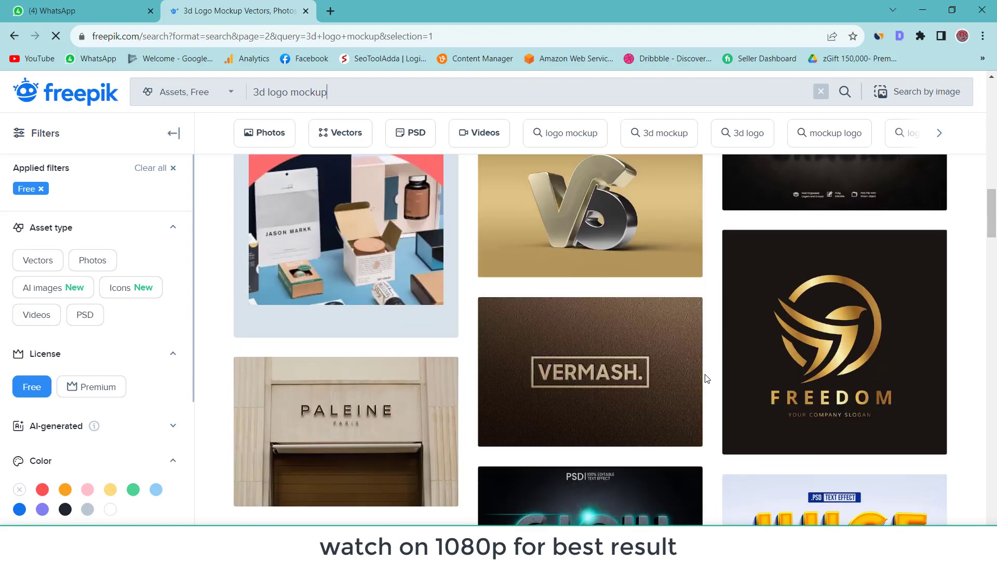
{"action": "scroll", "coordinate": [706, 378], "scroll_direction": "down", "scroll_amount": 3}
{"action": "scroll", "coordinate": [706, 378], "scroll_direction": "down", "scroll_amount": 3}
{"action": "scroll", "coordinate": [706, 378], "scroll_direction": "down", "scroll_amount": 3}
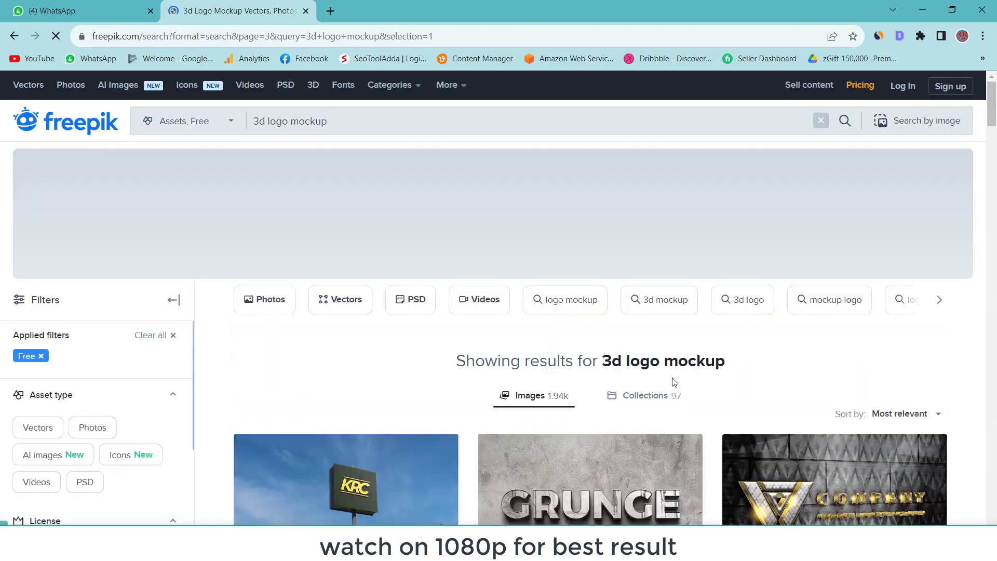
{"action": "scroll", "coordinate": [673, 382], "scroll_direction": "down", "scroll_amount": 4}
{"action": "scroll", "coordinate": [852, 363], "scroll_direction": "down", "scroll_amount": 4}
{"action": "scroll", "coordinate": [852, 366], "scroll_direction": "down", "scroll_amount": 4}
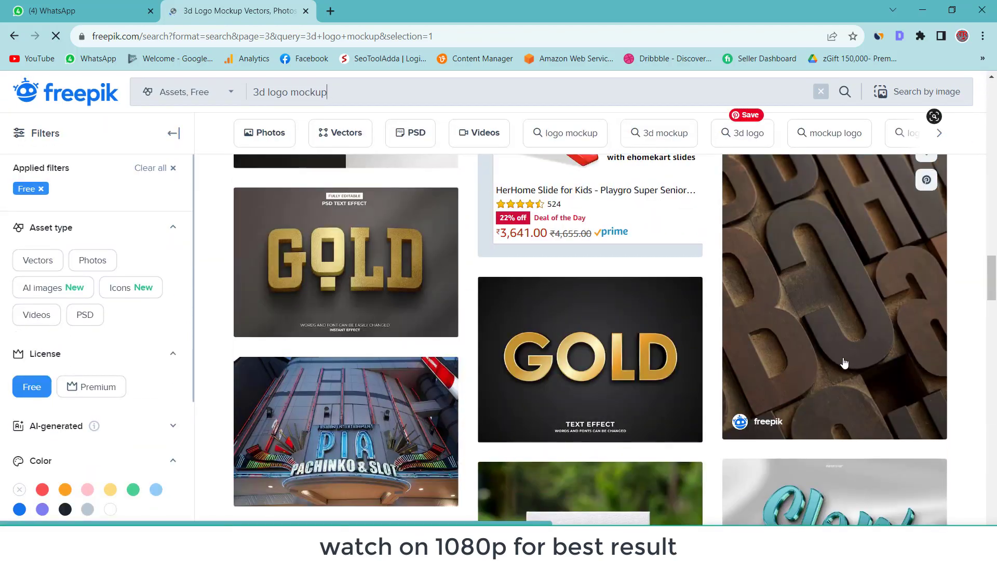
{"action": "middle_click", "coordinate": [648, 338]}
{"action": "scroll", "coordinate": [643, 266], "scroll_direction": "down", "scroll_amount": 5}
{"action": "scroll", "coordinate": [643, 267], "scroll_direction": "down", "scroll_amount": 5}
{"action": "scroll", "coordinate": [643, 267], "scroll_direction": "down", "scroll_amount": 5}
{"action": "scroll", "coordinate": [612, 389], "scroll_direction": "down", "scroll_amount": 5}
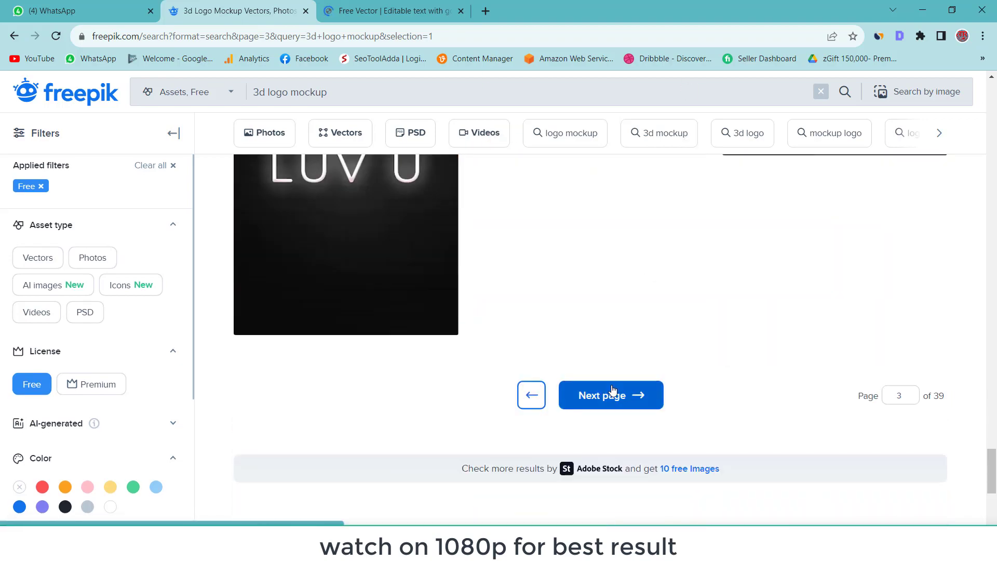
On the next two results pages, open the green MARBLE text effect and an elegant business logo in new tabs
{"action": "left_click", "coordinate": [613, 389]}
{"action": "scroll", "coordinate": [661, 332], "scroll_direction": "down", "scroll_amount": 2}
{"action": "scroll", "coordinate": [661, 332], "scroll_direction": "down", "scroll_amount": 5}
{"action": "middle_click", "coordinate": [661, 322]}
{"action": "scroll", "coordinate": [725, 179], "scroll_direction": "down", "scroll_amount": 1}
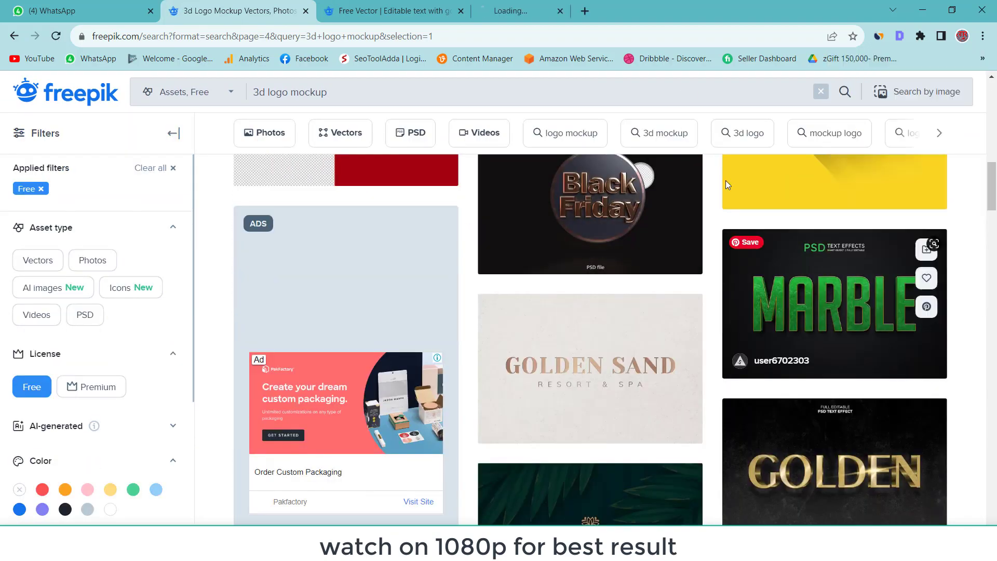
{"action": "scroll", "coordinate": [576, 314], "scroll_direction": "down", "scroll_amount": 5}
{"action": "scroll", "coordinate": [576, 321], "scroll_direction": "down", "scroll_amount": 5}
{"action": "scroll", "coordinate": [575, 327], "scroll_direction": "down", "scroll_amount": 5}
{"action": "left_click", "coordinate": [598, 381]}
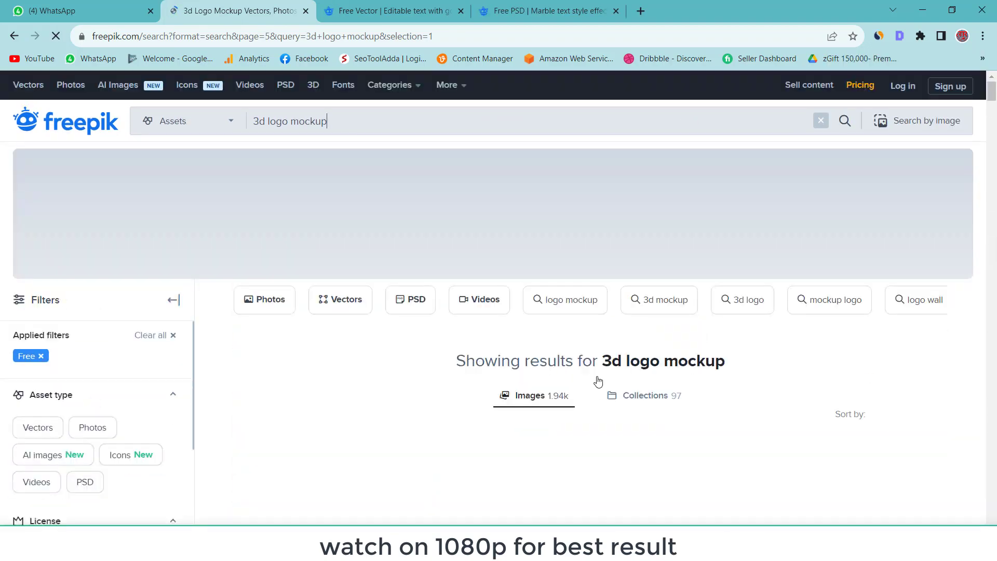
{"action": "scroll", "coordinate": [598, 381], "scroll_direction": "down", "scroll_amount": 5}
{"action": "scroll", "coordinate": [598, 364], "scroll_direction": "down", "scroll_amount": 4}
{"action": "scroll", "coordinate": [598, 363], "scroll_direction": "down", "scroll_amount": 5}
{"action": "middle_click", "coordinate": [363, 312]}
{"action": "scroll", "coordinate": [598, 332], "scroll_direction": "down", "scroll_amount": 3}
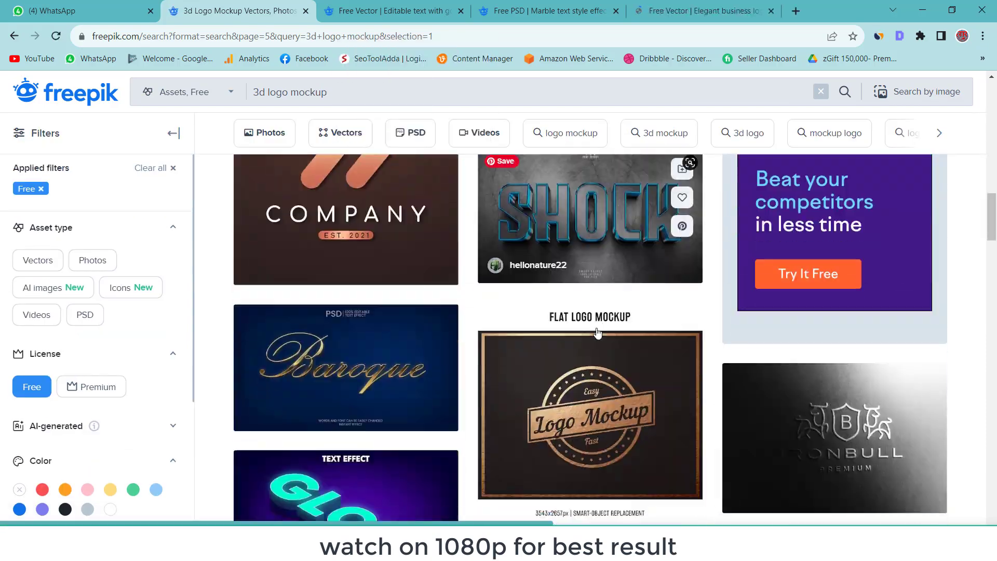
{"action": "scroll", "coordinate": [597, 337], "scroll_direction": "down", "scroll_amount": 5}
{"action": "scroll", "coordinate": [597, 338], "scroll_direction": "down", "scroll_amount": 5}
{"action": "scroll", "coordinate": [600, 363], "scroll_direction": "down", "scroll_amount": 5}
{"action": "scroll", "coordinate": [602, 427], "scroll_direction": "down", "scroll_amount": 3}
Page forward through several more 3d logo mockup results pages, scrolling each one
{"action": "left_click", "coordinate": [605, 423]}
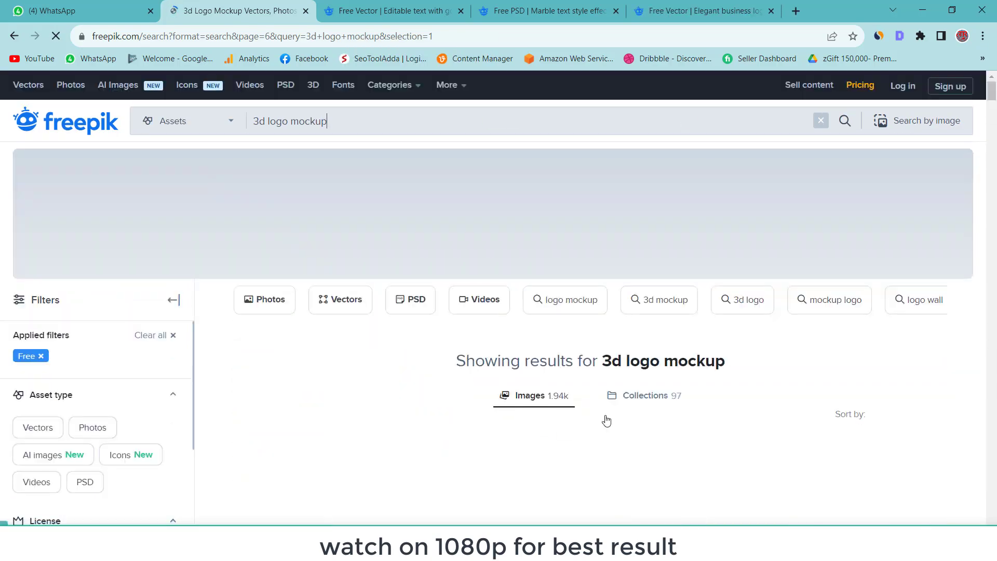
{"action": "scroll", "coordinate": [607, 421], "scroll_direction": "down", "scroll_amount": 5}
{"action": "scroll", "coordinate": [606, 436], "scroll_direction": "down", "scroll_amount": 5}
{"action": "scroll", "coordinate": [607, 457], "scroll_direction": "down", "scroll_amount": 5}
{"action": "scroll", "coordinate": [608, 460], "scroll_direction": "down", "scroll_amount": 5}
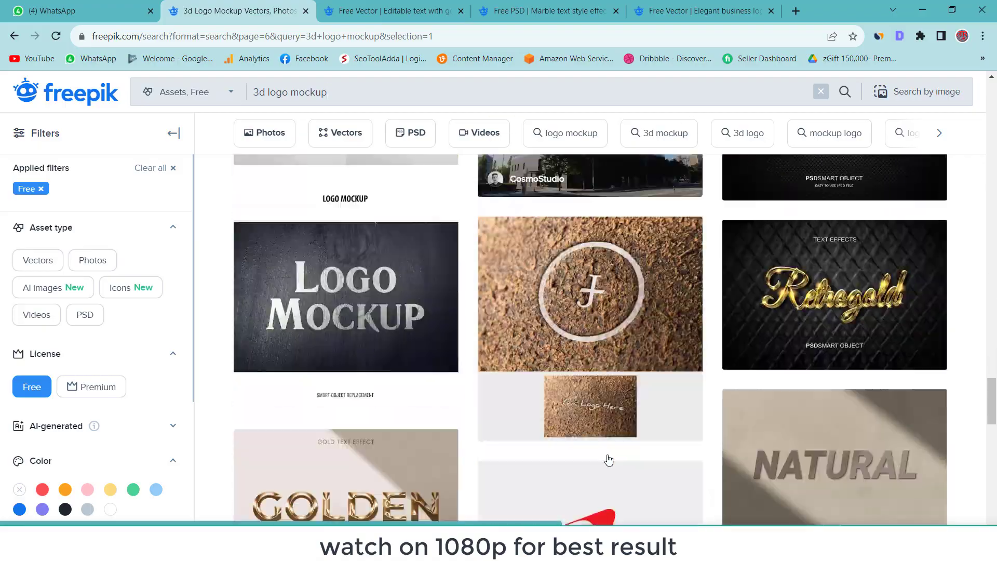
{"action": "scroll", "coordinate": [608, 459], "scroll_direction": "down", "scroll_amount": 10}
{"action": "left_click", "coordinate": [610, 420]}
{"action": "scroll", "coordinate": [610, 363], "scroll_direction": "down", "scroll_amount": 5}
{"action": "scroll", "coordinate": [611, 364], "scroll_direction": "down", "scroll_amount": 5}
{"action": "scroll", "coordinate": [611, 368], "scroll_direction": "down", "scroll_amount": 5}
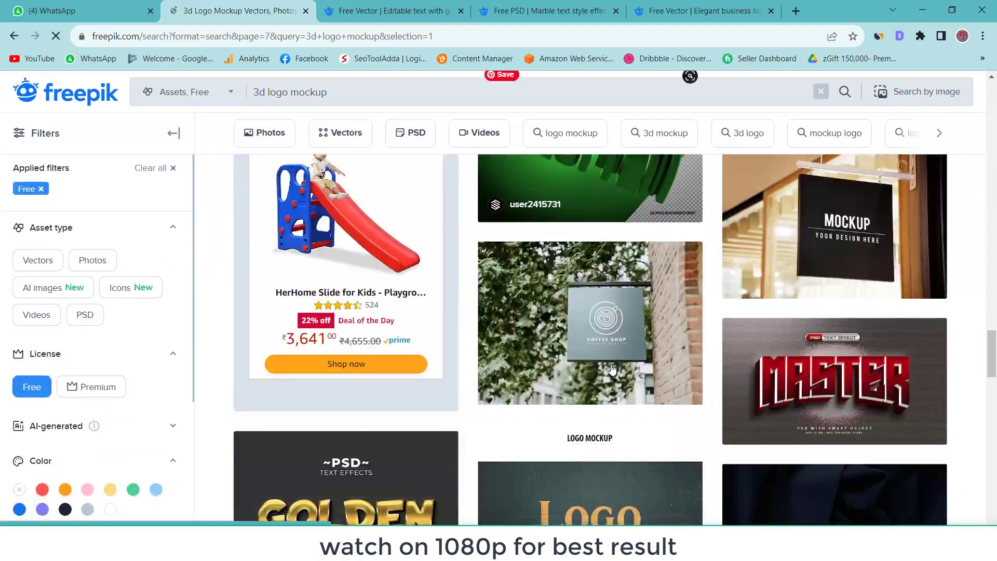
{"action": "scroll", "coordinate": [612, 368], "scroll_direction": "down", "scroll_amount": 10}
{"action": "left_click", "coordinate": [610, 367]}
{"action": "scroll", "coordinate": [611, 371], "scroll_direction": "down", "scroll_amount": 5}
{"action": "scroll", "coordinate": [614, 380], "scroll_direction": "down", "scroll_amount": 5}
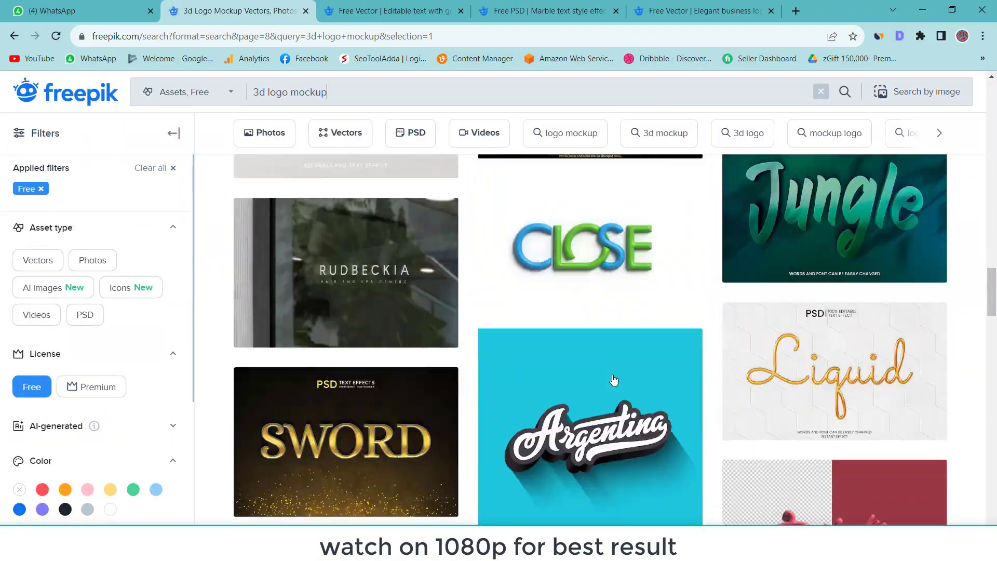
{"action": "scroll", "coordinate": [614, 380], "scroll_direction": "down", "scroll_amount": 10}
{"action": "scroll", "coordinate": [612, 418], "scroll_direction": "down", "scroll_amount": 10}
{"action": "left_click", "coordinate": [611, 419]}
{"action": "scroll", "coordinate": [603, 436], "scroll_direction": "down", "scroll_amount": 5}
{"action": "scroll", "coordinate": [595, 450], "scroll_direction": "down", "scroll_amount": 5}
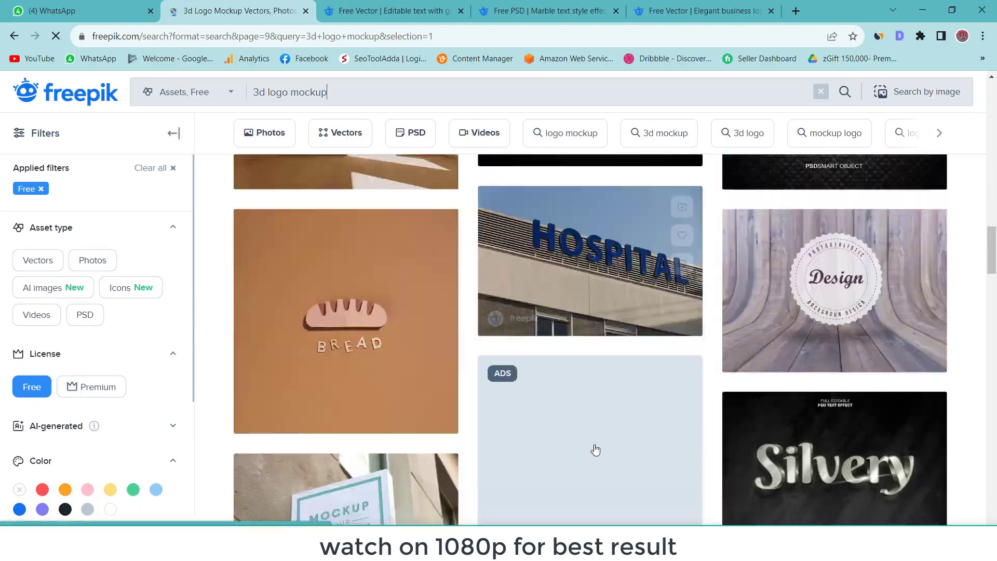
{"action": "scroll", "coordinate": [596, 449], "scroll_direction": "down", "scroll_amount": 5}
{"action": "scroll", "coordinate": [613, 415], "scroll_direction": "down", "scroll_amount": 5}
{"action": "scroll", "coordinate": [634, 374], "scroll_direction": "down", "scroll_amount": 10}
{"action": "left_click", "coordinate": [655, 342]}
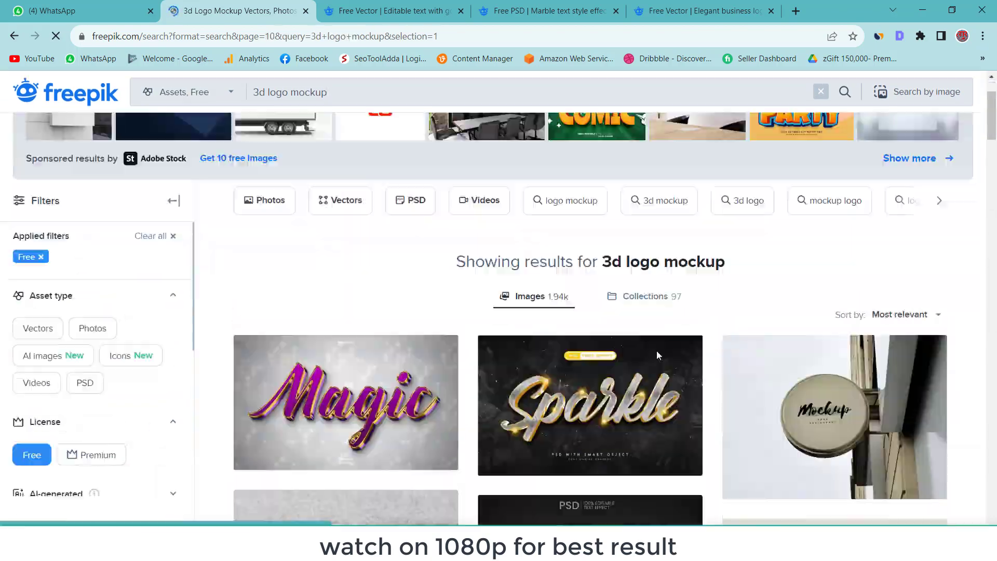
{"action": "scroll", "coordinate": [649, 356], "scroll_direction": "down", "scroll_amount": 10}
{"action": "scroll", "coordinate": [639, 359], "scroll_direction": "down", "scroll_amount": 10}
{"action": "scroll", "coordinate": [628, 363], "scroll_direction": "down", "scroll_amount": 10}
{"action": "scroll", "coordinate": [618, 367], "scroll_direction": "down", "scroll_amount": 10}
{"action": "left_click", "coordinate": [613, 368]}
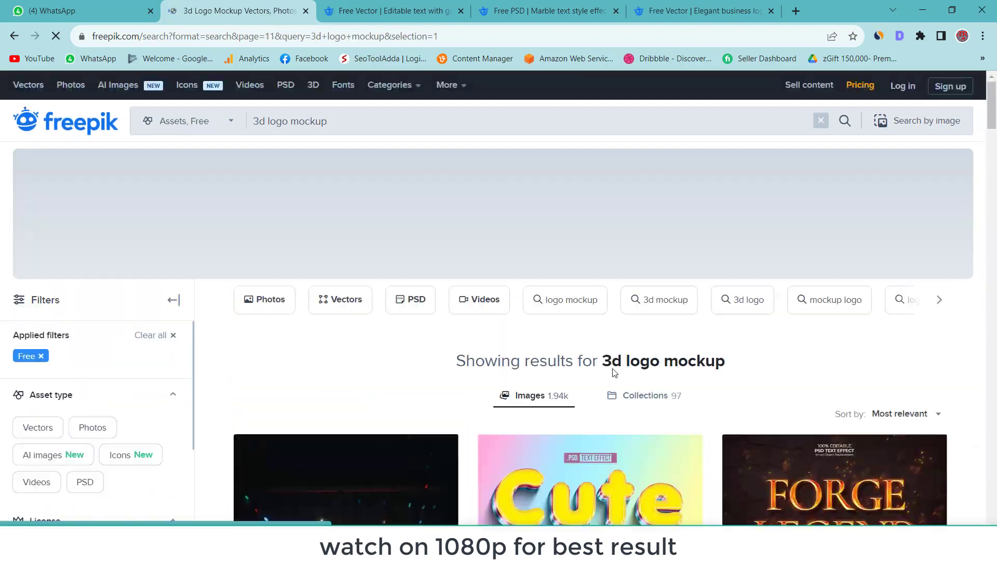
{"action": "scroll", "coordinate": [612, 373], "scroll_direction": "down", "scroll_amount": 10}
{"action": "scroll", "coordinate": [610, 373], "scroll_direction": "down", "scroll_amount": 10}
{"action": "scroll", "coordinate": [609, 373], "scroll_direction": "down", "scroll_amount": 10}
{"action": "scroll", "coordinate": [618, 426], "scroll_direction": "down", "scroll_amount": 2}
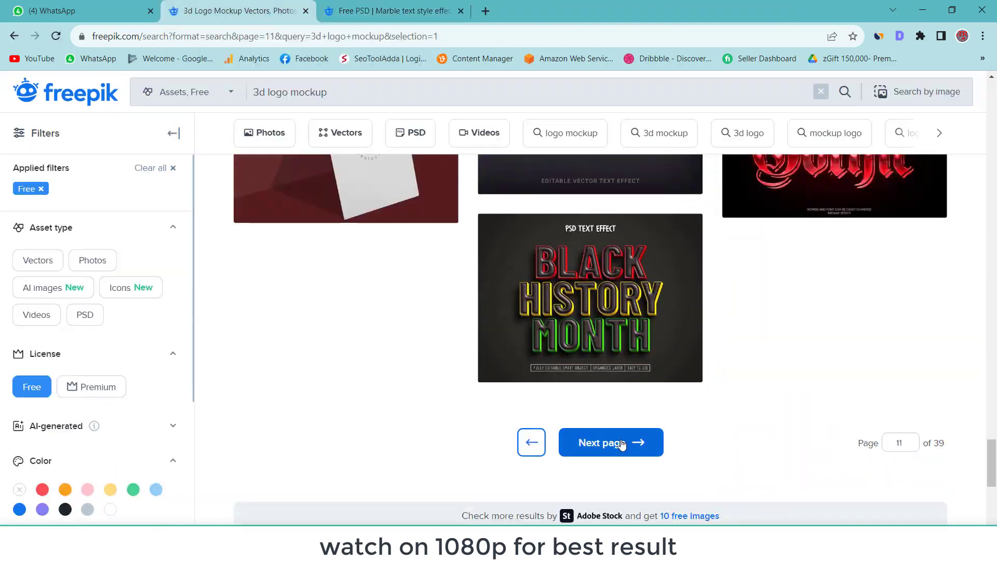
{"action": "left_click", "coordinate": [622, 443]}
{"action": "scroll", "coordinate": [618, 415], "scroll_direction": "down", "scroll_amount": 5}
{"action": "scroll", "coordinate": [613, 389], "scroll_direction": "down", "scroll_amount": 5}
{"action": "scroll", "coordinate": [609, 366], "scroll_direction": "down", "scroll_amount": 5}
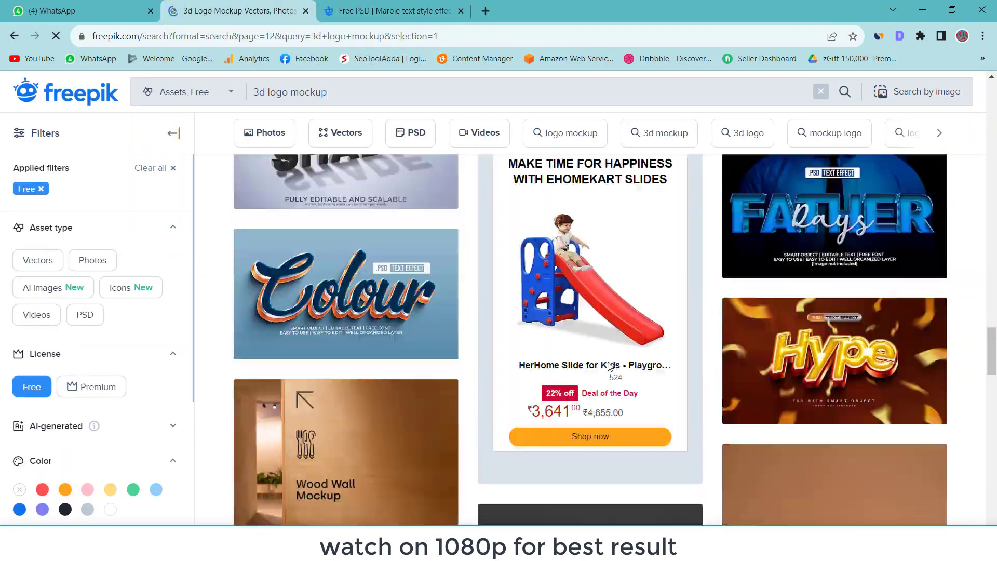
{"action": "scroll", "coordinate": [609, 365], "scroll_direction": "down", "scroll_amount": 10}
{"action": "scroll", "coordinate": [607, 394], "scroll_direction": "down", "scroll_amount": 10}
{"action": "left_click", "coordinate": [604, 429]}
{"action": "scroll", "coordinate": [602, 429], "scroll_direction": "down", "scroll_amount": 5}
{"action": "scroll", "coordinate": [605, 431], "scroll_direction": "down", "scroll_amount": 3}
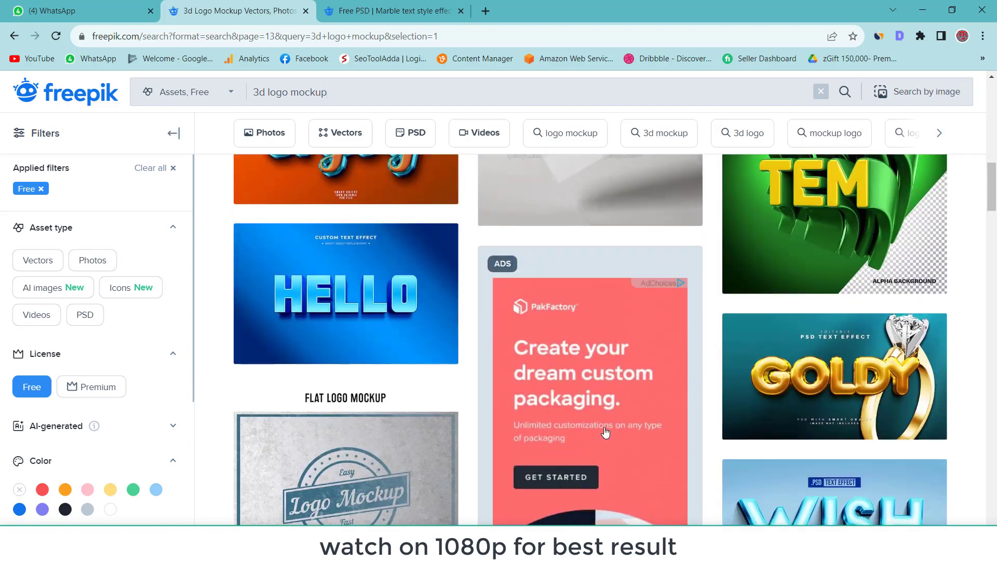
Open the blue bold HELLO text effect in a new tab and advance to results page 14
{"action": "right_click", "coordinate": [372, 267]}
{"action": "left_click", "coordinate": [410, 16]}
{"action": "scroll", "coordinate": [623, 379], "scroll_direction": "down", "scroll_amount": 10}
{"action": "scroll", "coordinate": [625, 380], "scroll_direction": "down", "scroll_amount": 10}
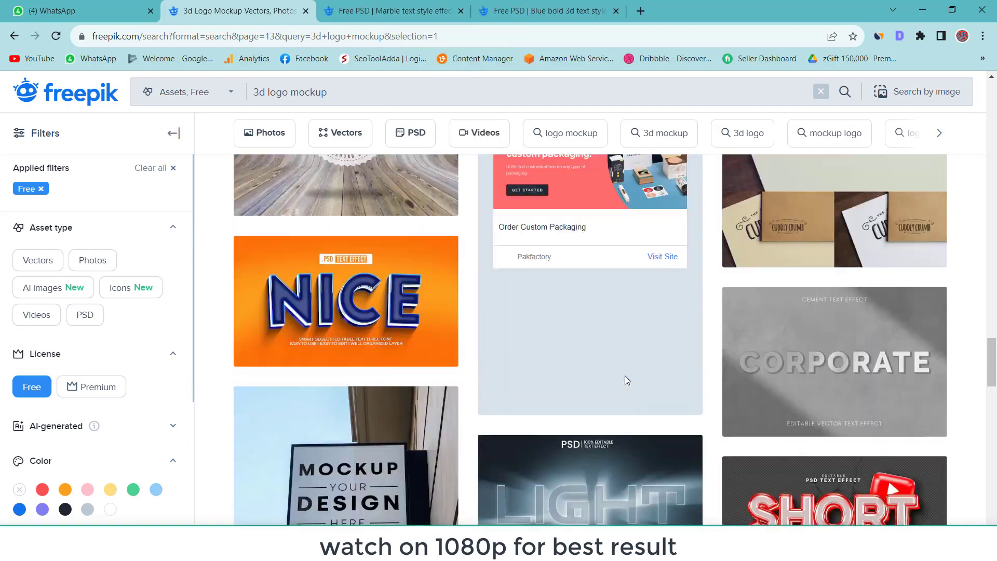
{"action": "scroll", "coordinate": [624, 375], "scroll_direction": "down", "scroll_amount": 10}
{"action": "left_click", "coordinate": [602, 431]}
{"action": "scroll", "coordinate": [467, 337], "scroll_direction": "down", "scroll_amount": 10}
{"action": "scroll", "coordinate": [428, 323], "scroll_direction": "down", "scroll_amount": 5}
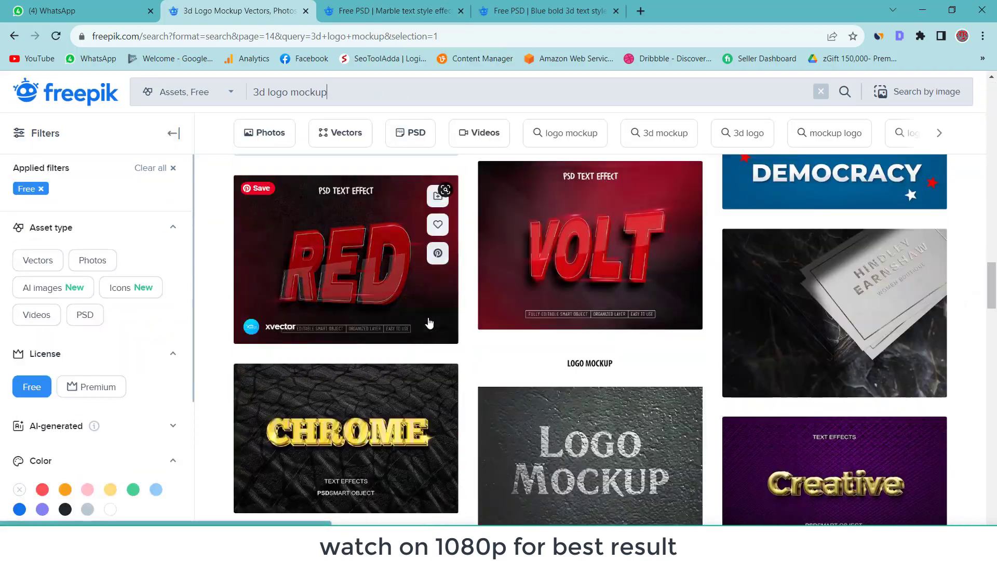
{"action": "scroll", "coordinate": [525, 368], "scroll_direction": "down", "scroll_amount": 5}
{"action": "scroll", "coordinate": [525, 370], "scroll_direction": "down", "scroll_amount": 5}
{"action": "scroll", "coordinate": [524, 372], "scroll_direction": "down", "scroll_amount": 5}
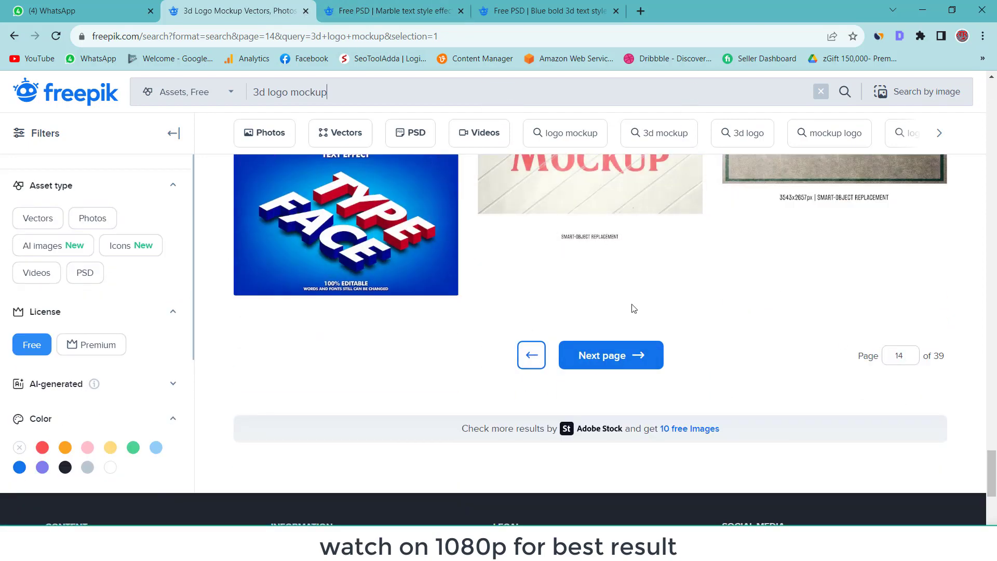
Look over the Marble and blue HELLO text effect tabs, then return to the 3d logo mockup results
{"action": "left_click", "coordinate": [394, 10]}
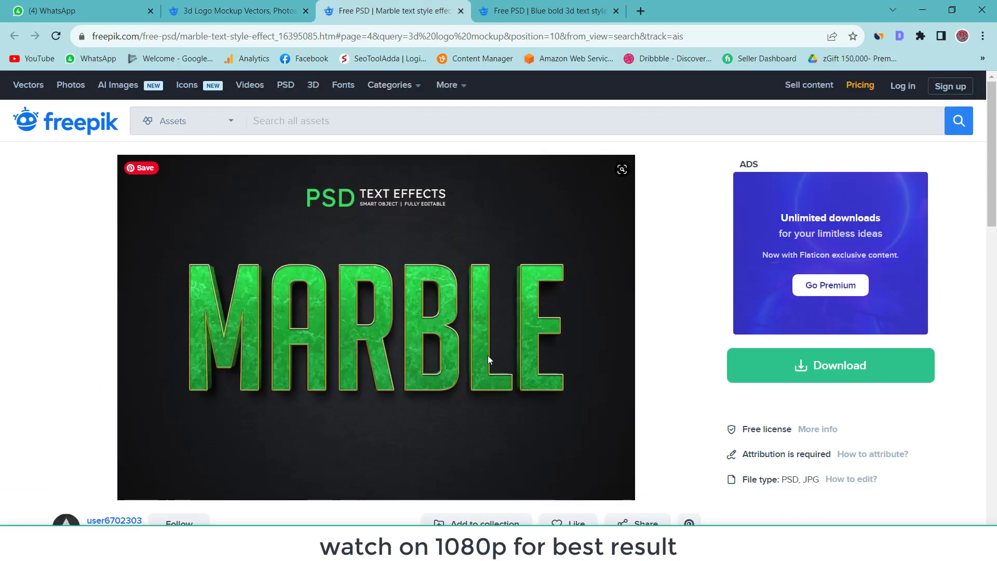
{"action": "left_click", "coordinate": [519, 10]}
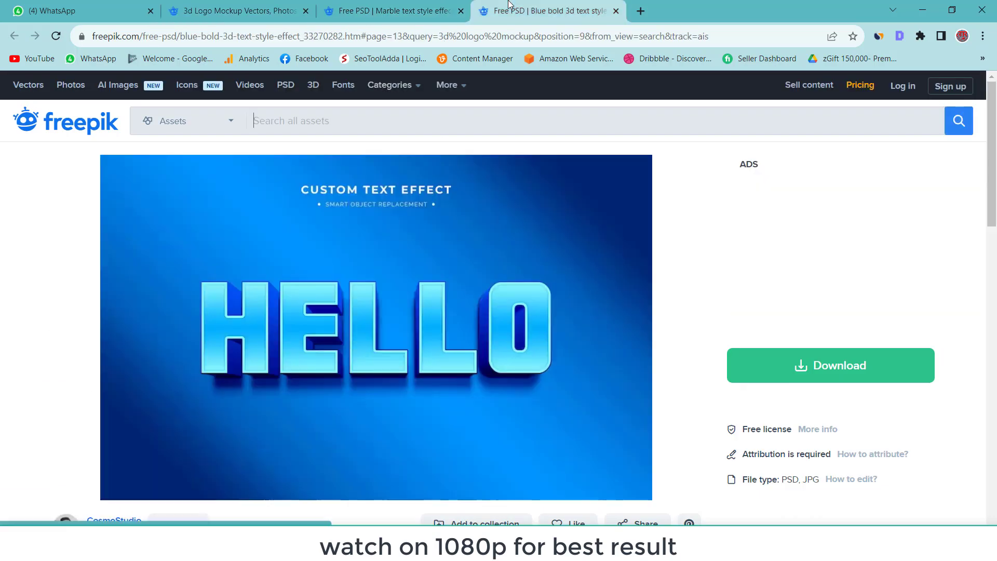
{"action": "left_click", "coordinate": [389, 11]}
{"action": "left_click", "coordinate": [228, 6]}
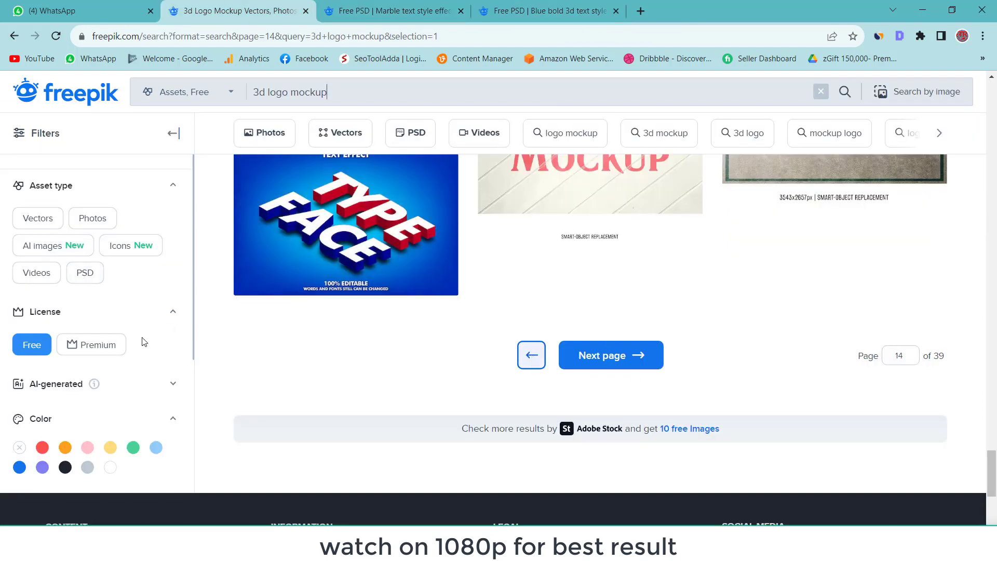
Filter the results to PSD files and open the gold logo mockup in a new tab
{"action": "left_click", "coordinate": [86, 274]}
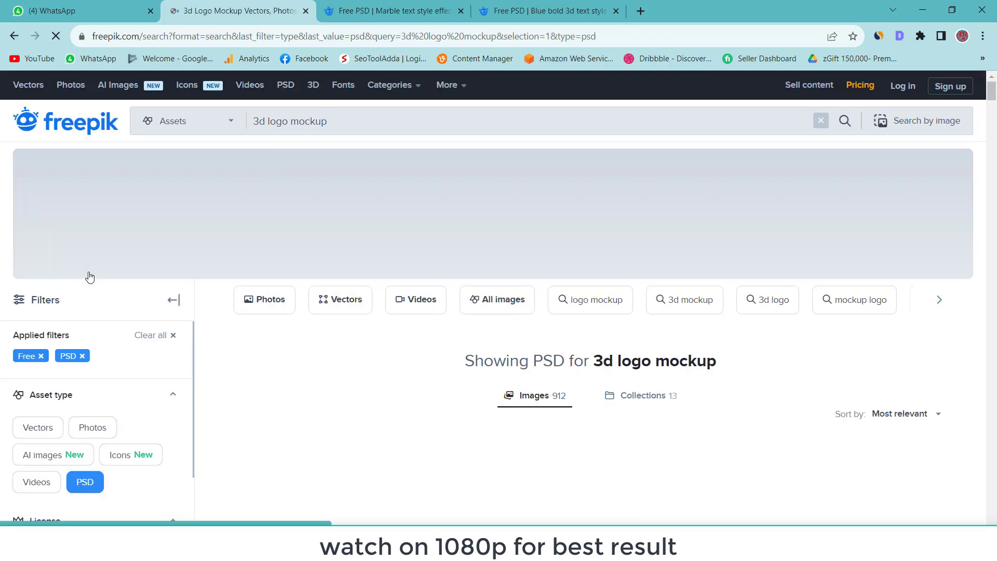
{"action": "scroll", "coordinate": [502, 342], "scroll_direction": "down", "scroll_amount": 3}
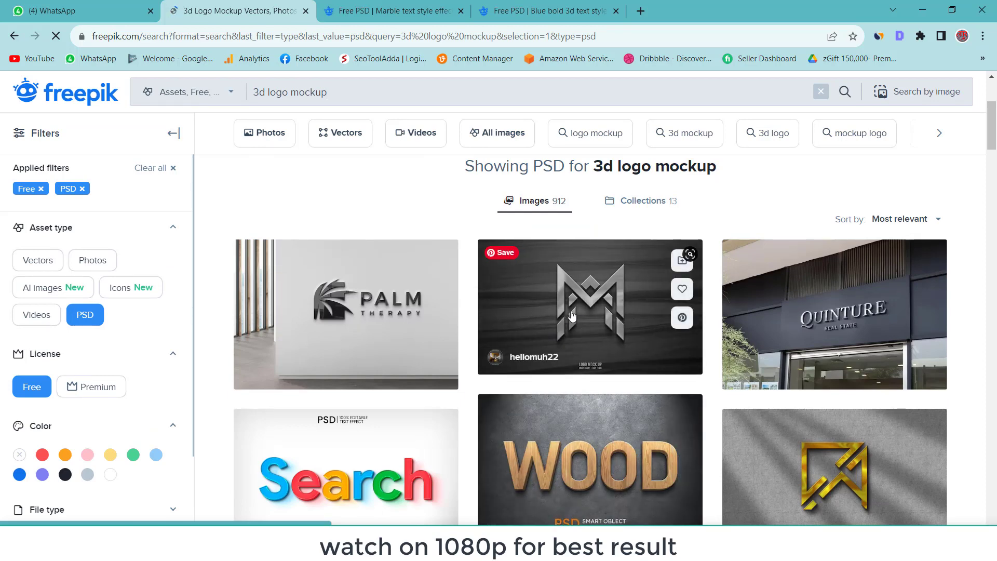
{"action": "scroll", "coordinate": [571, 315], "scroll_direction": "down", "scroll_amount": 1}
{"action": "mouse_move", "coordinate": [834, 465]}
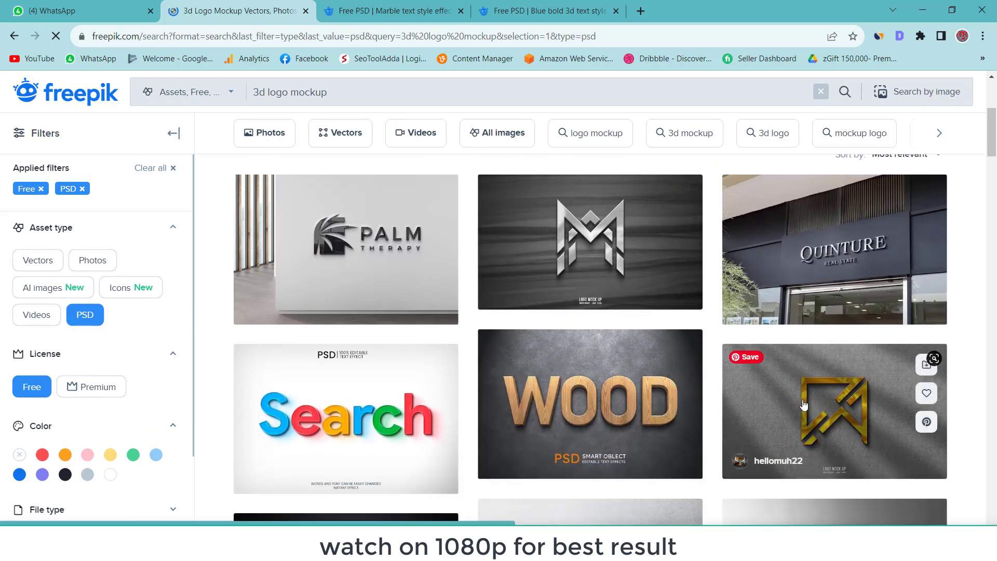
{"action": "right_click", "coordinate": [782, 395]}
{"action": "left_click", "coordinate": [810, 134]}
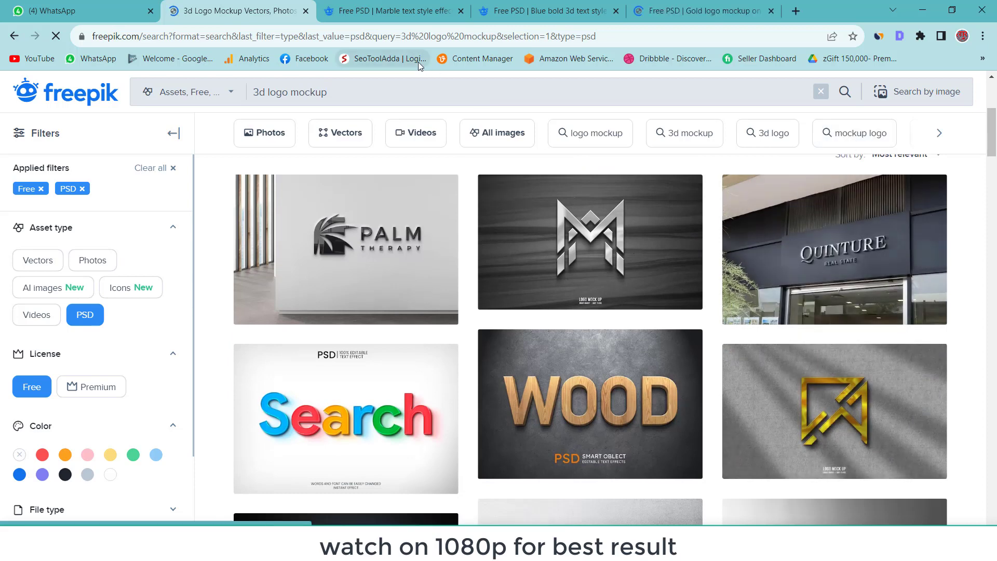
Download the Gold logo mockup on grey wall zip (56.54 MB) through IDM and open its Compressed folder
{"action": "left_click", "coordinate": [375, 4]}
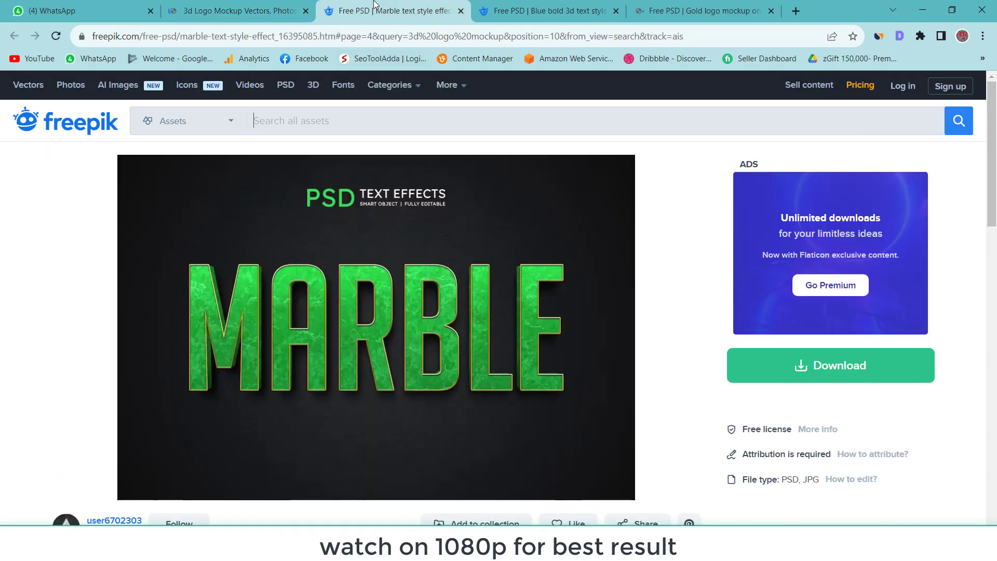
{"action": "left_click", "coordinate": [509, 4]}
{"action": "left_click", "coordinate": [640, 10]}
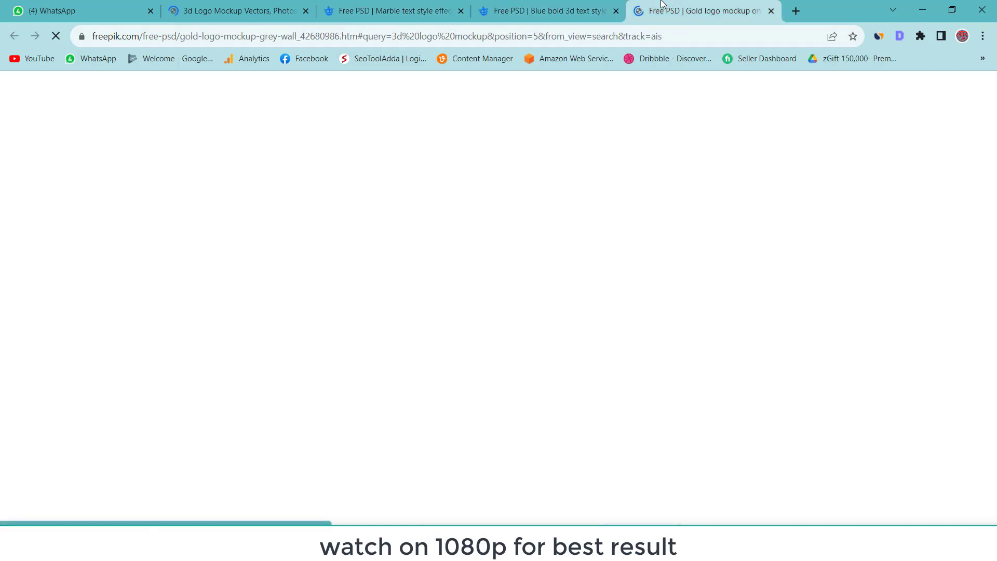
{"action": "scroll", "coordinate": [510, 318], "scroll_direction": "down", "scroll_amount": 3}
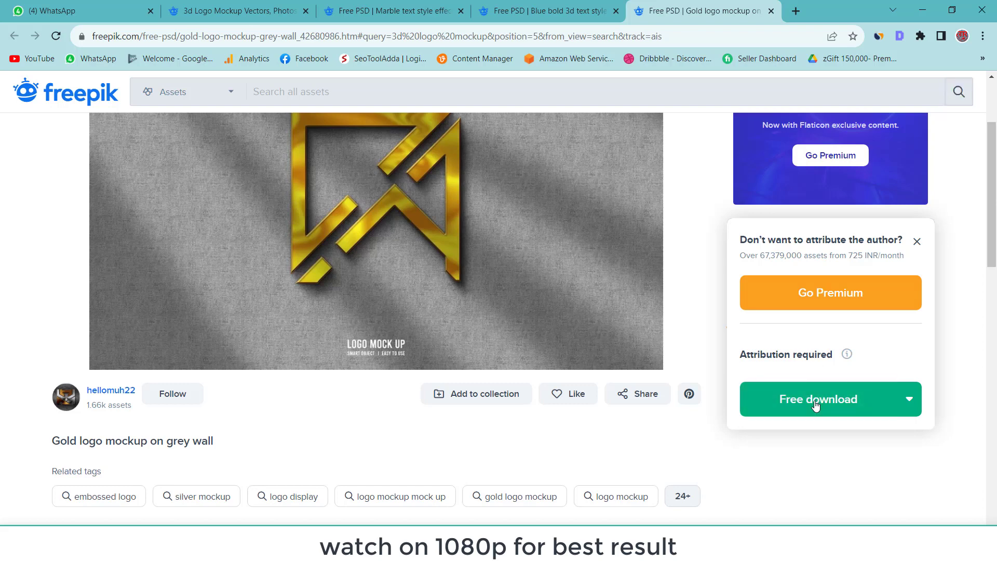
{"action": "left_click", "coordinate": [816, 405]}
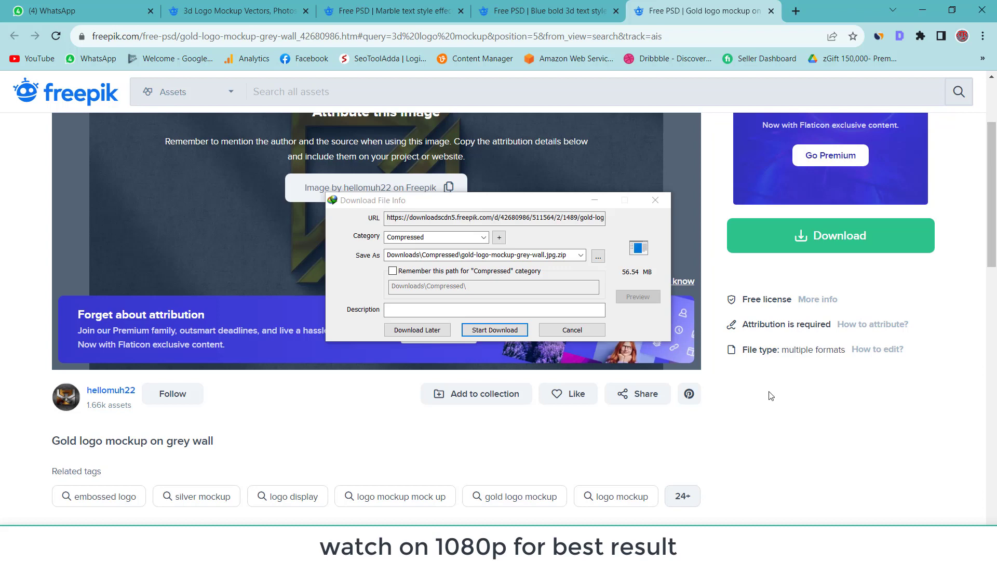
{"action": "left_click", "coordinate": [503, 332]}
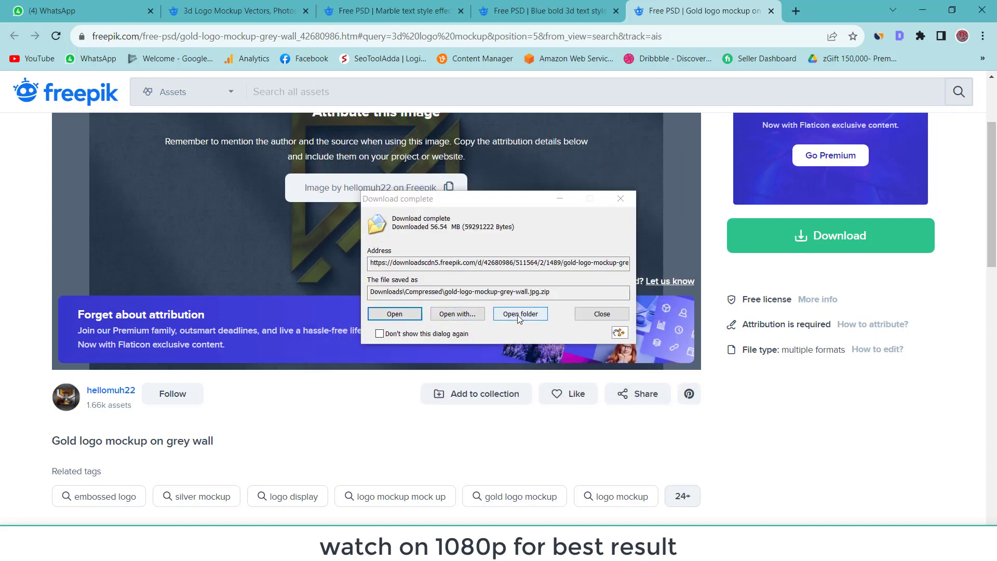
{"action": "left_click", "coordinate": [517, 315]}
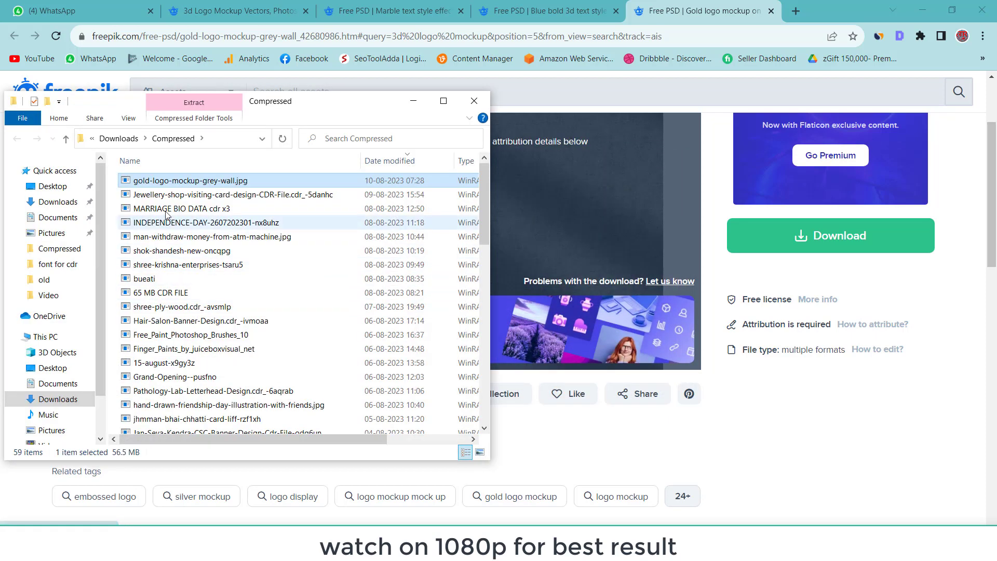
Extract the gold logo mockup zip into its own folder and minimize Chrome
{"action": "right_click", "coordinate": [183, 183]}
{"action": "left_click", "coordinate": [74, 251]}
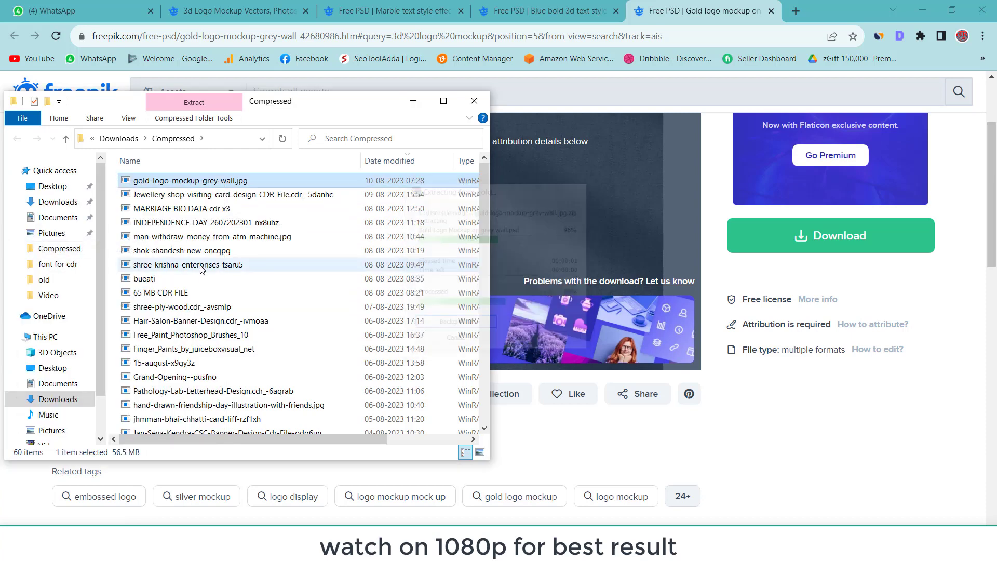
{"action": "left_click", "coordinate": [838, 6]}
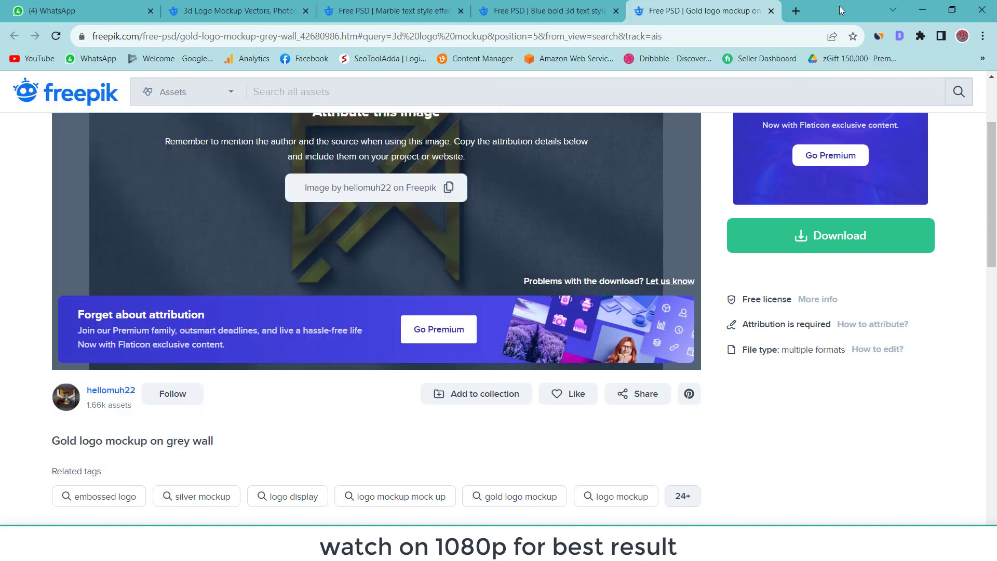
{"action": "left_click", "coordinate": [922, 10]}
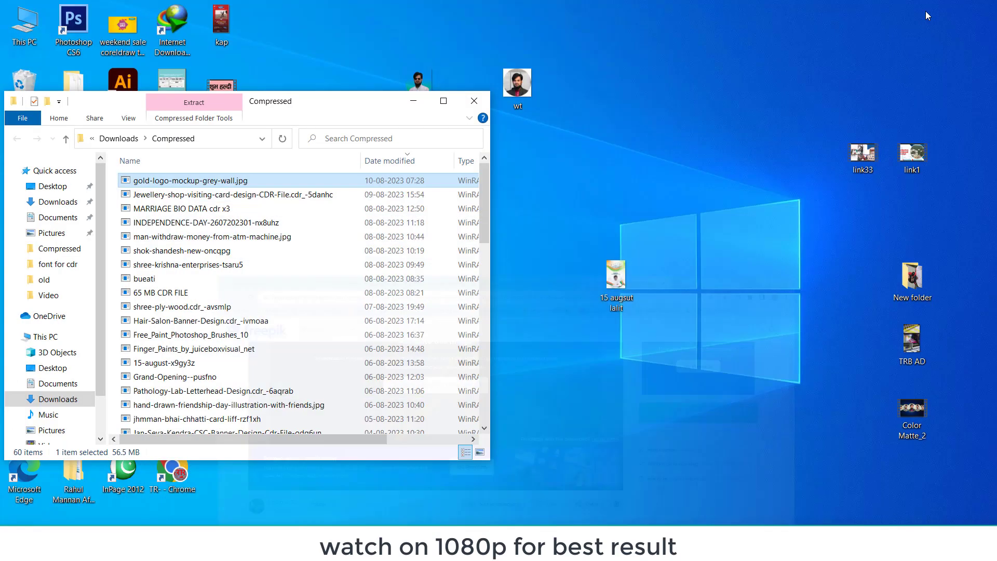
Close the Compressed folder window and run Photoshop CS6 as administrator
{"action": "left_click", "coordinate": [474, 102]}
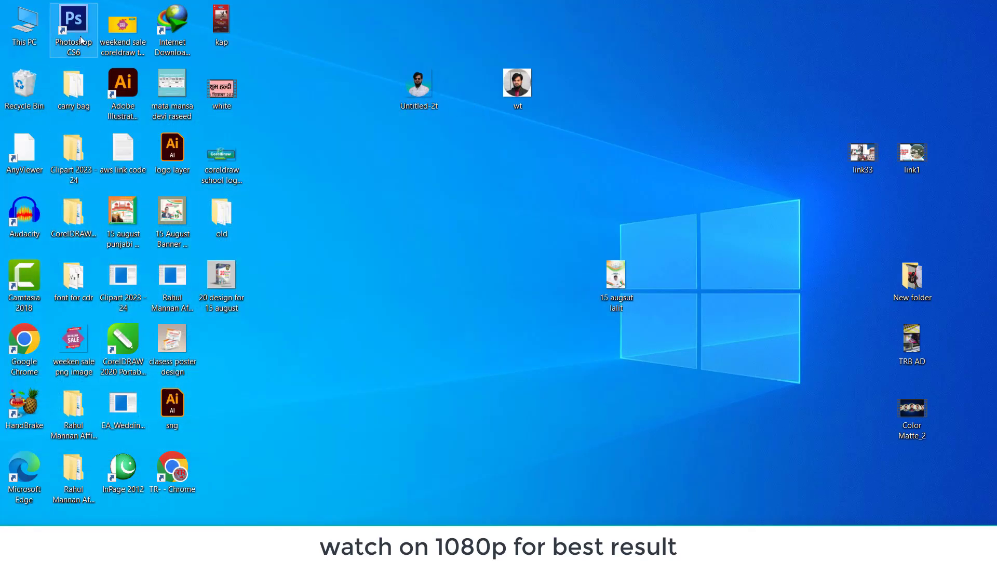
{"action": "right_click", "coordinate": [78, 36]}
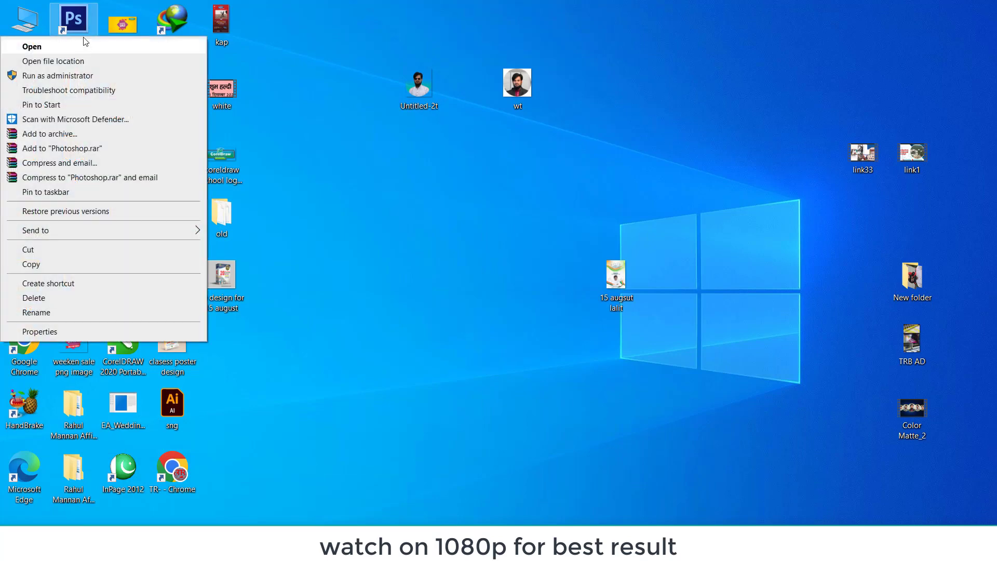
{"action": "left_click", "coordinate": [61, 76]}
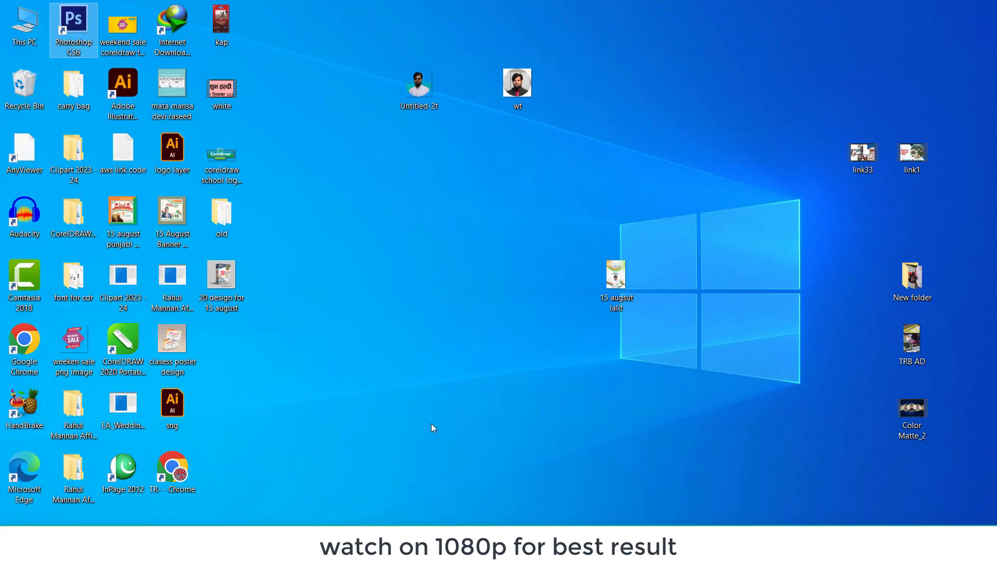
Open Gold Logo Mockup on grey wall.psd from the extracted gold-logo-mockup-grey-wall folder, dismissing the missing-fonts warning
{"action": "key", "text": "alt+f"}
{"action": "key", "text": "Down"}
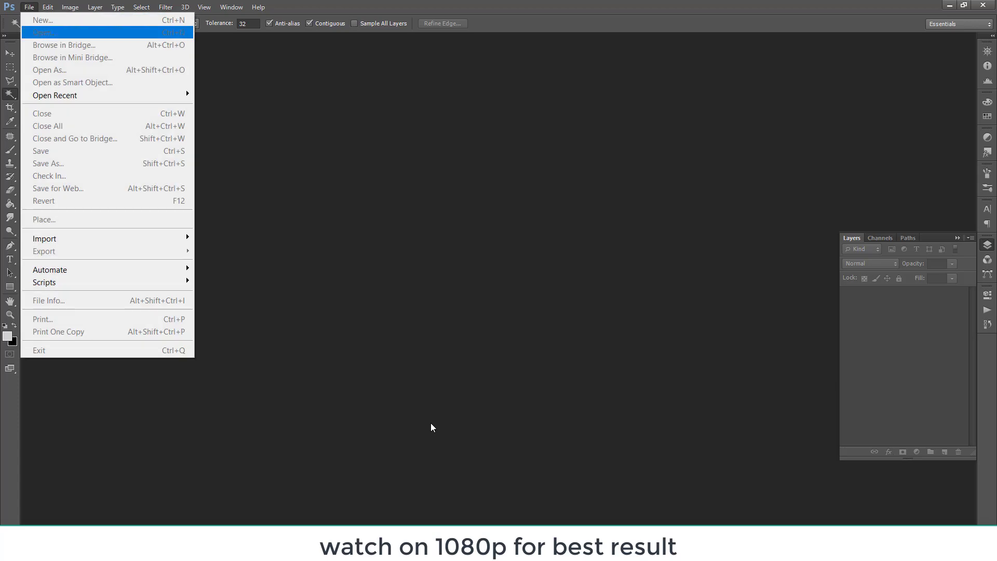
{"action": "key", "text": "Return"}
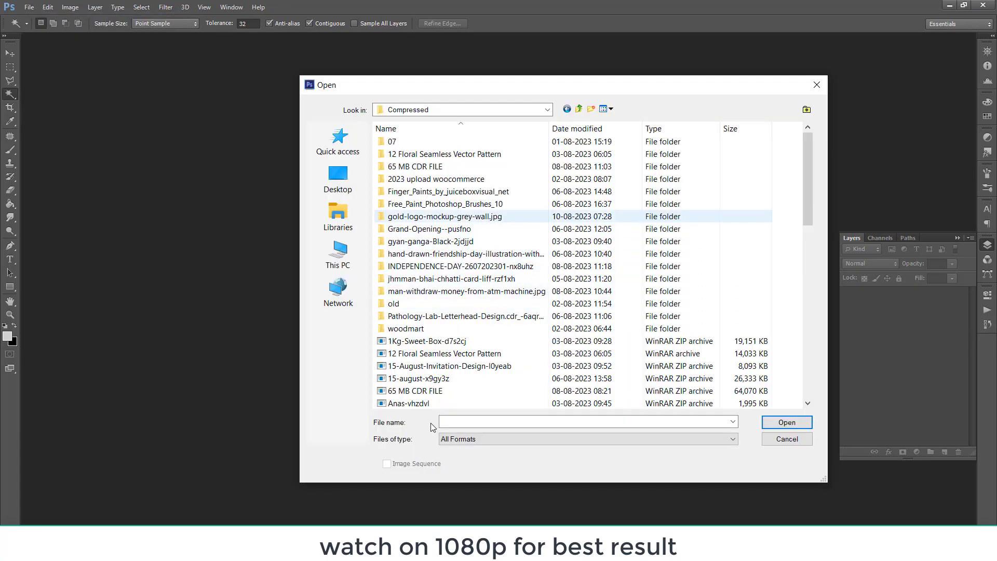
{"action": "key", "text": "Return"}
{"action": "key", "text": "Right"}
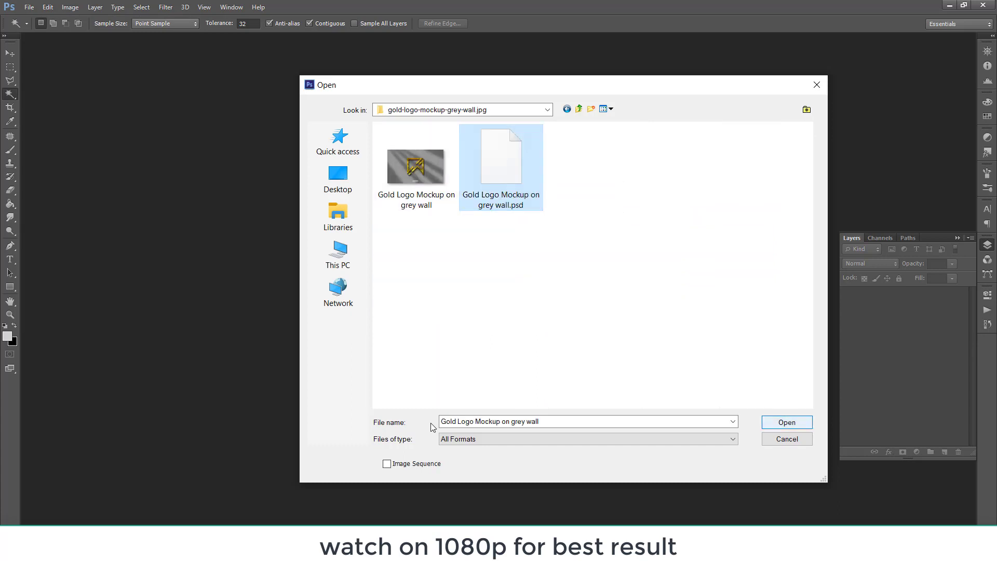
{"action": "key", "text": "Return"}
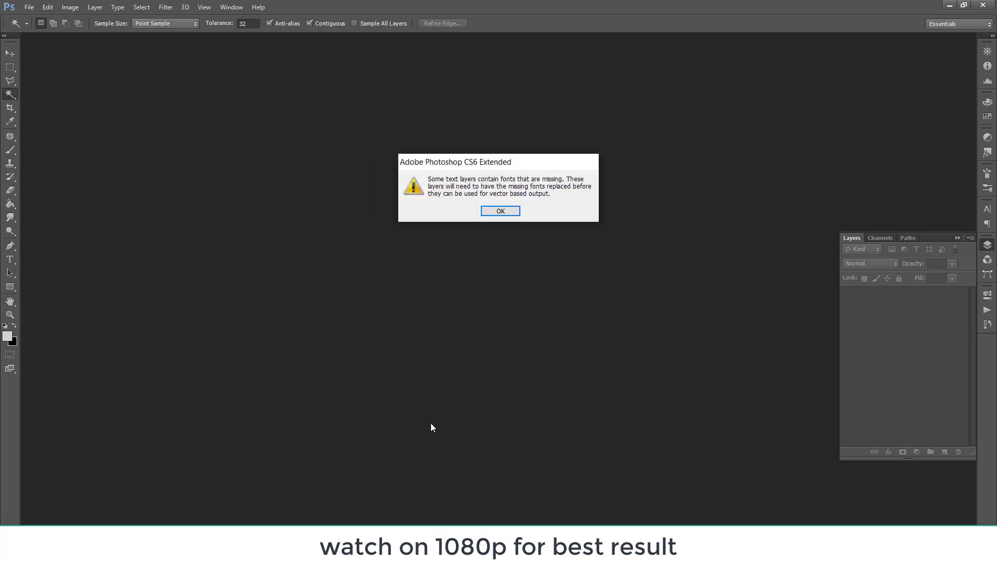
{"action": "key", "text": "Return"}
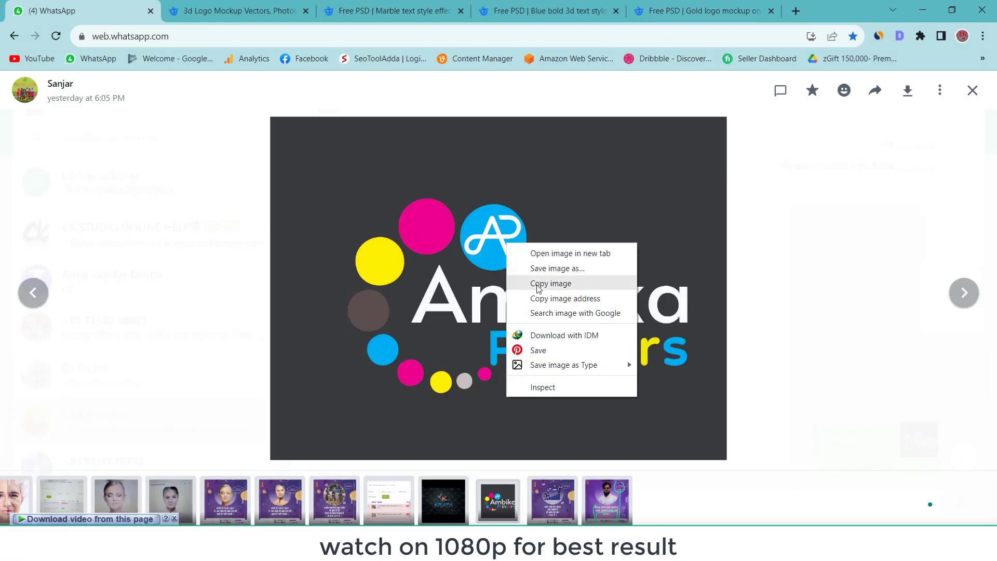
Copy the Ambika Printers logo and paste it into the Place your design here smart object
{"action": "left_click", "coordinate": [537, 289]}
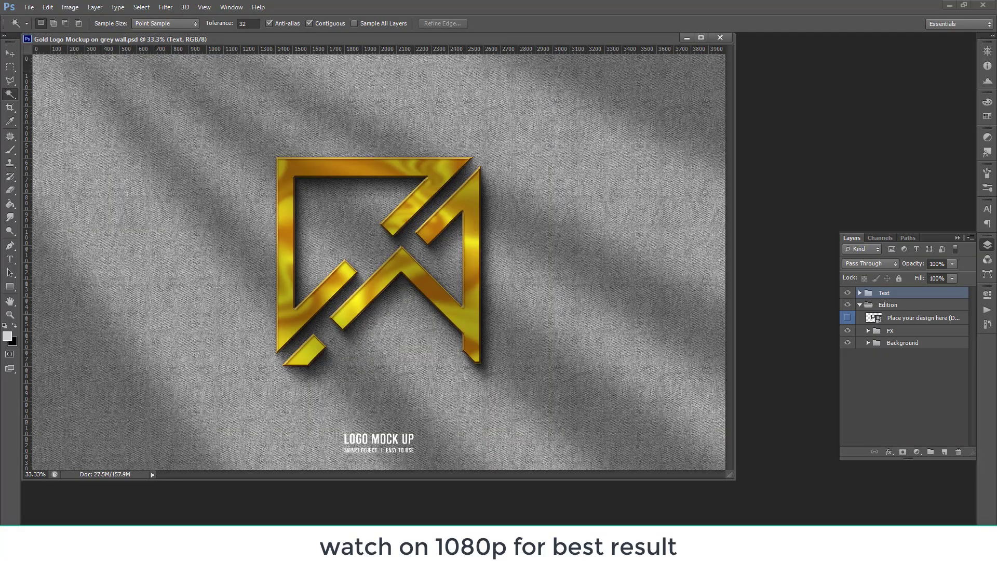
{"action": "double_click", "coordinate": [873, 317]}
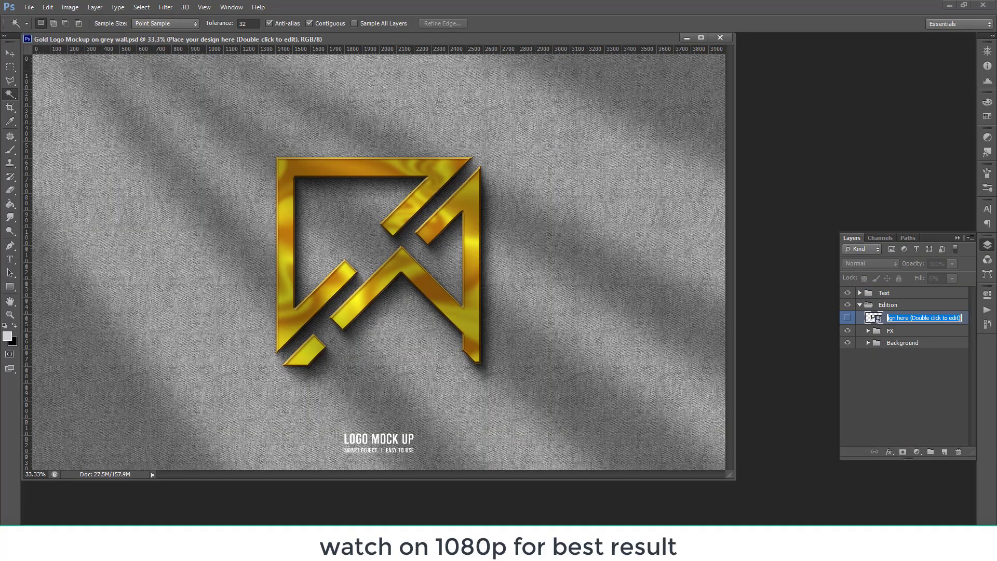
{"action": "double_click", "coordinate": [873, 317]}
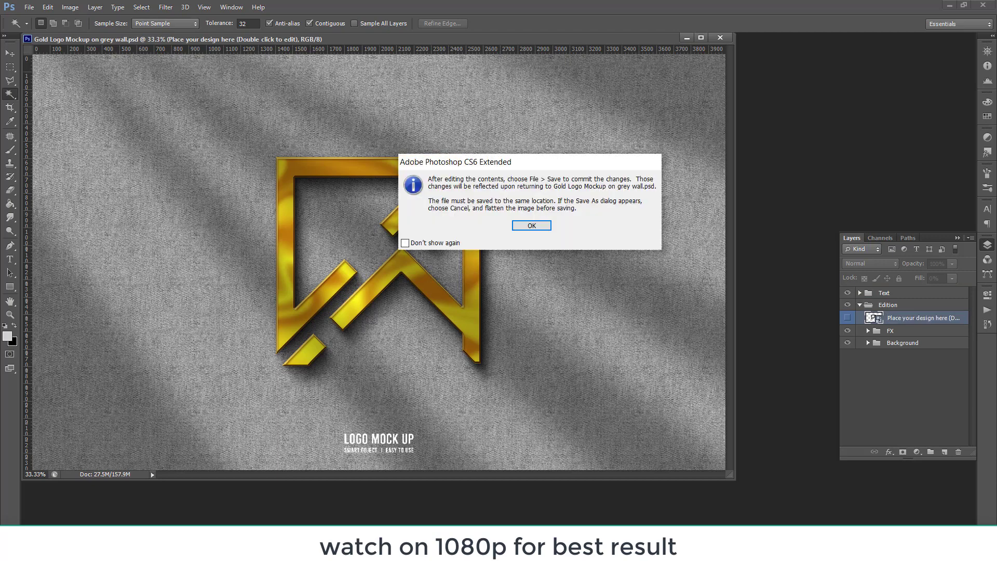
{"action": "key", "text": "Return"}
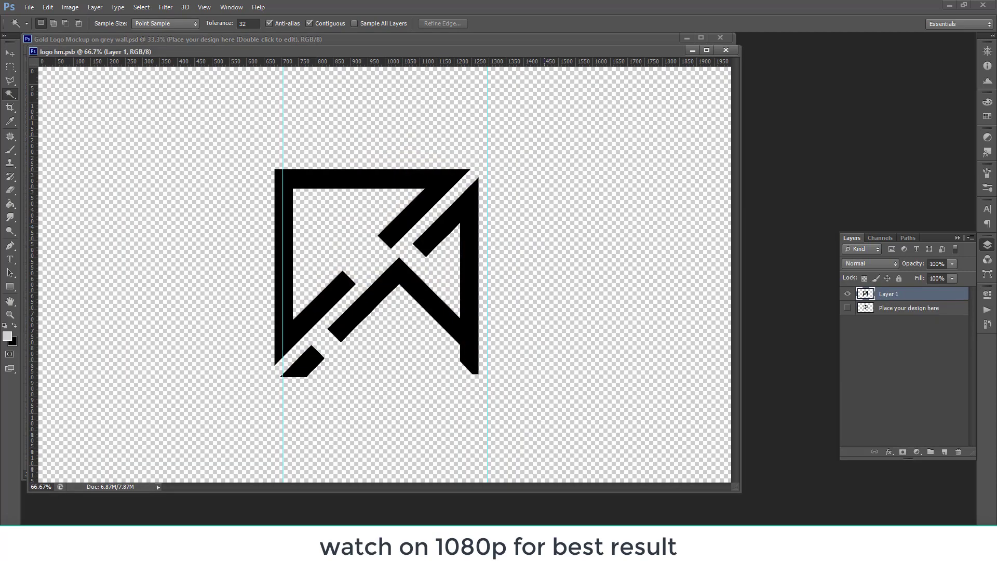
{"action": "key", "text": "ctrl+v"}
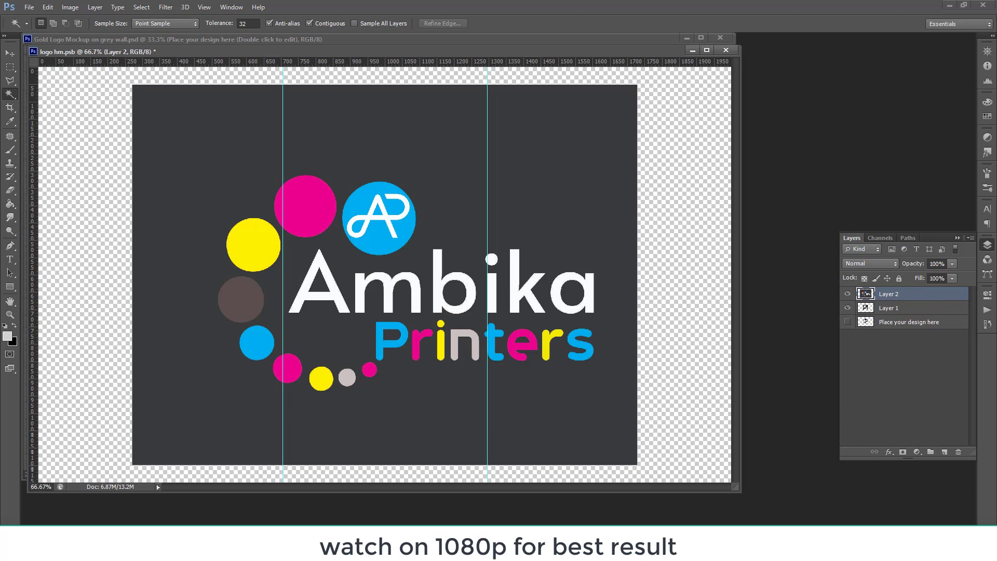
{"action": "left_click", "coordinate": [10, 53]}
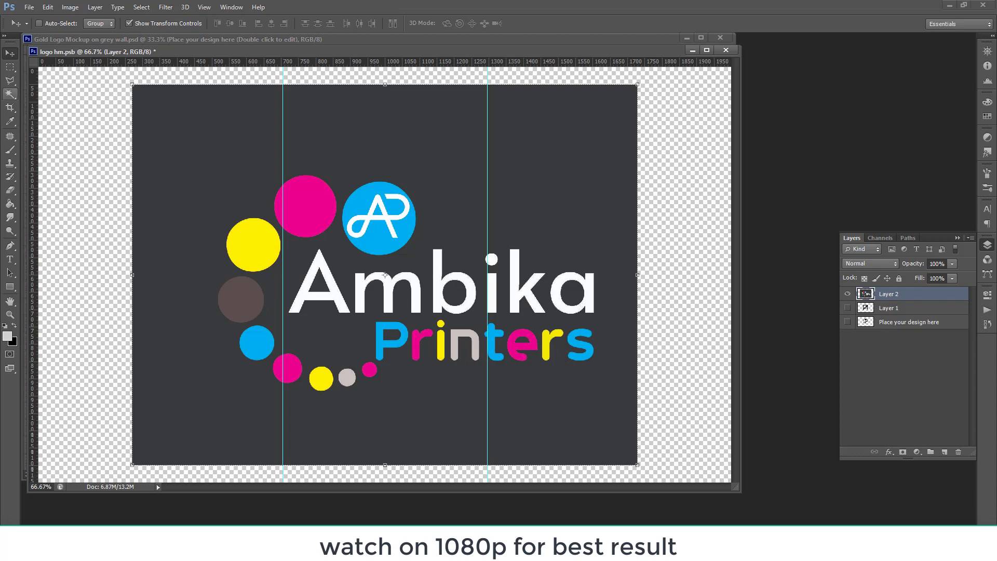
Magic Wand-delete the dark grey background and the holes inside A, P and e, then close logo hm.psb
{"action": "key", "text": "w"}
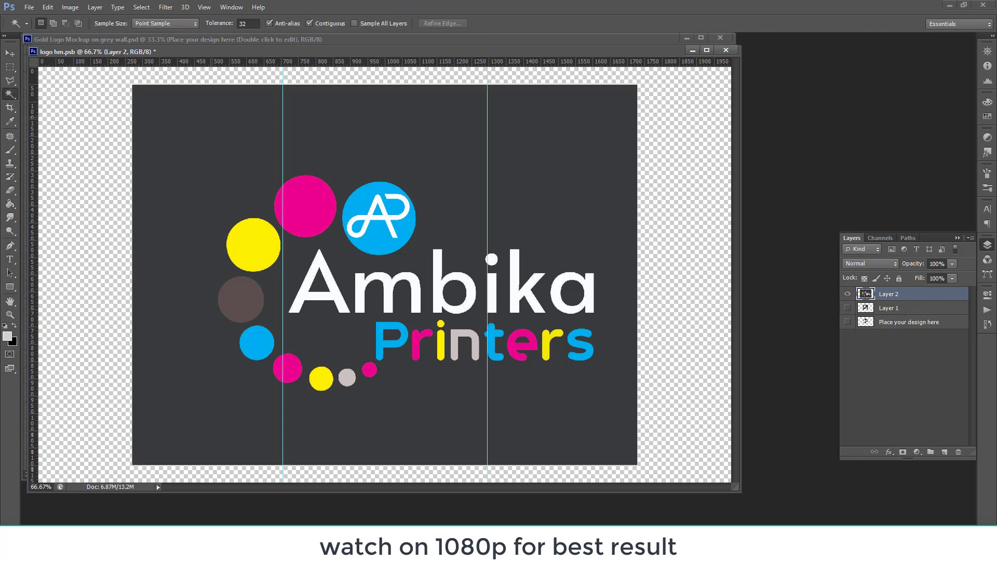
{"action": "left_click", "coordinate": [208, 130]}
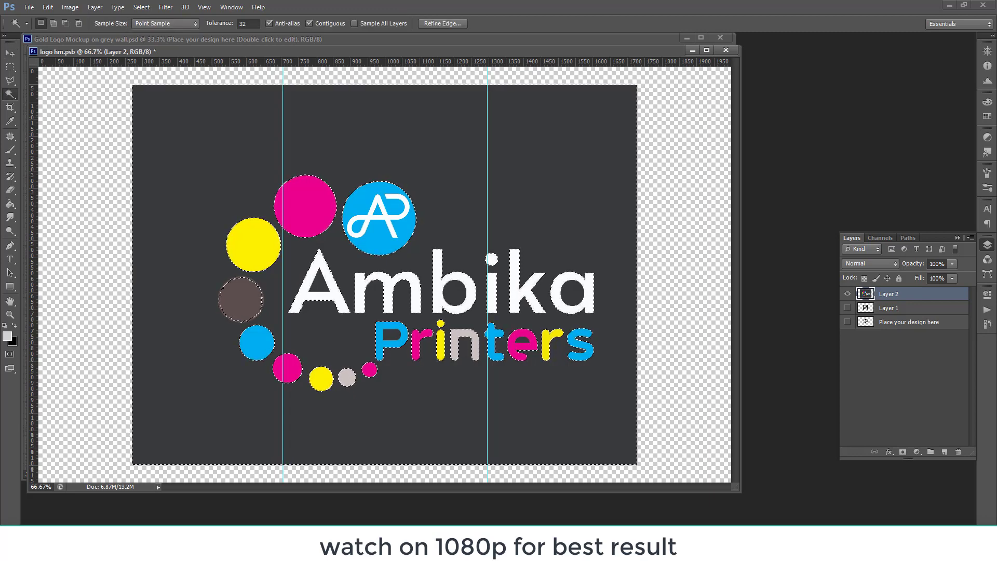
{"action": "key", "text": "Delete"}
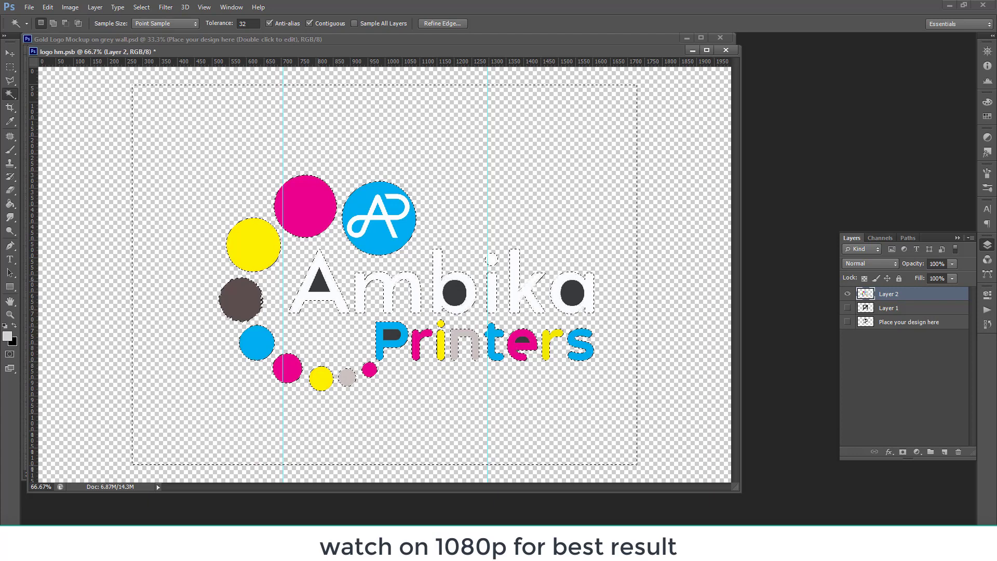
{"action": "left_click", "coordinate": [319, 284]}
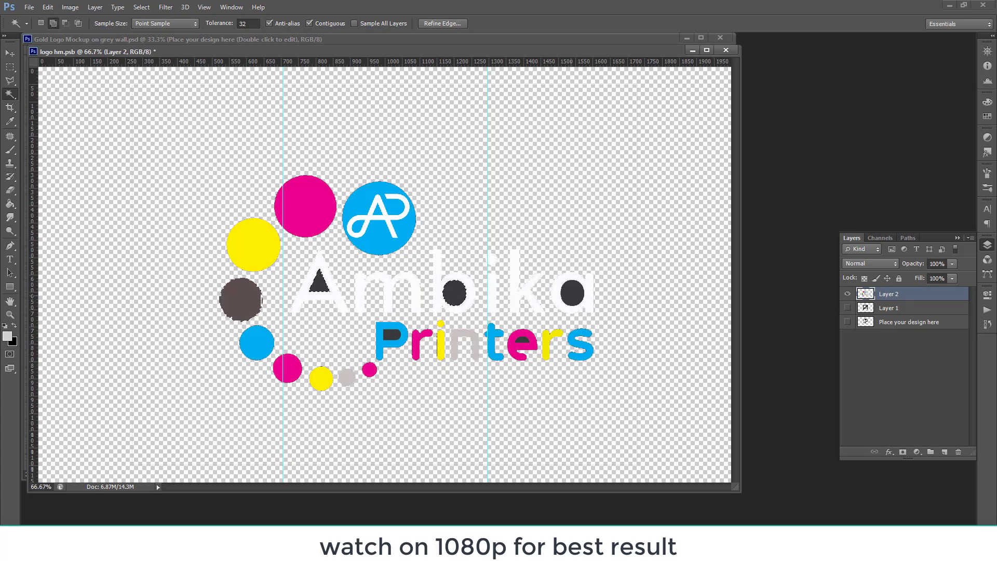
{"action": "left_click", "coordinate": [393, 334], "text": "shift"}
{"action": "key", "text": "Delete"}
{"action": "left_click", "coordinate": [522, 342]}
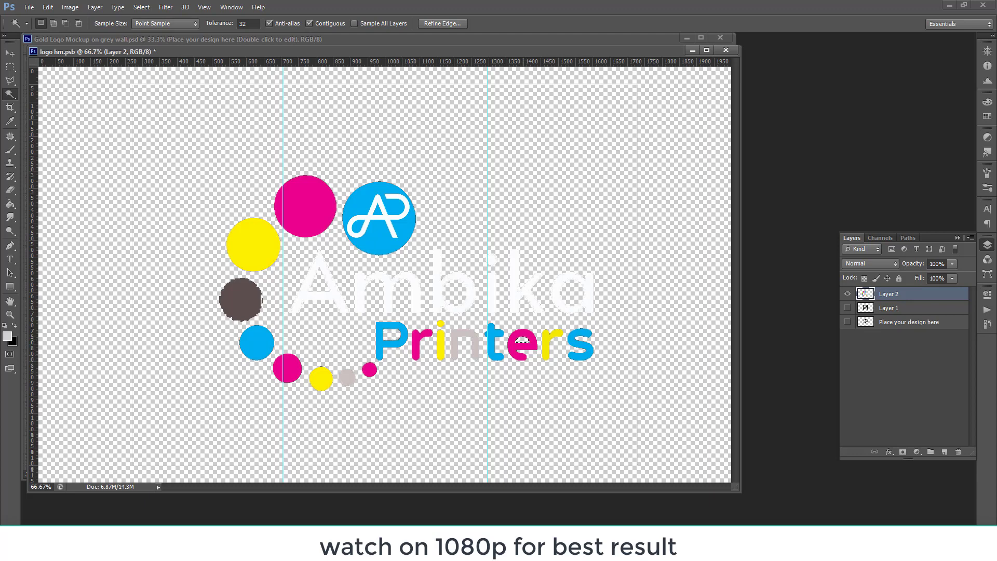
{"action": "key", "text": "v"}
{"action": "left_click", "coordinate": [726, 50]}
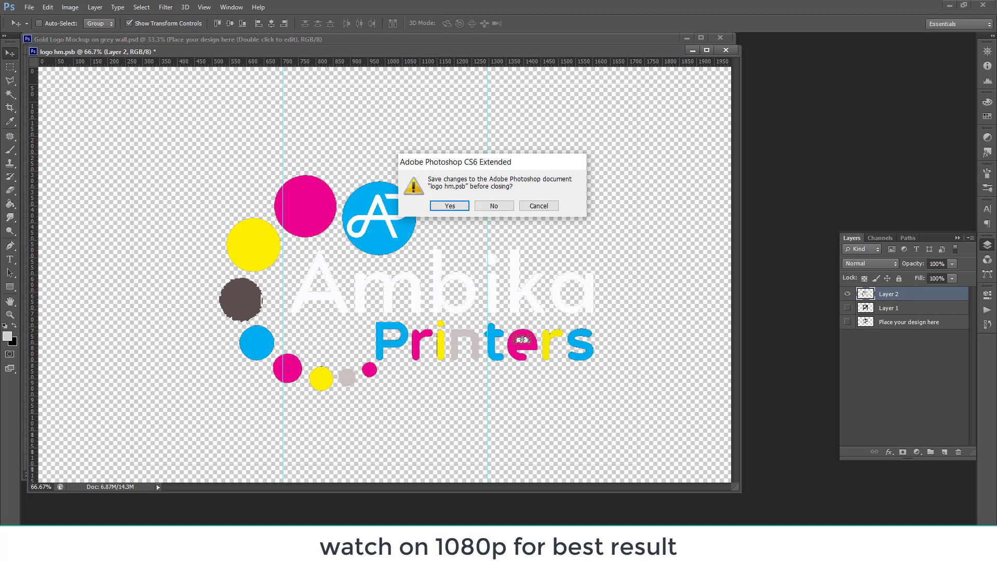
Answer the save-changes prompt so logo hm.psb closes, leaving the Gold Logo Mockup showing the Ambika Printers logo
{"action": "key", "text": "Return"}
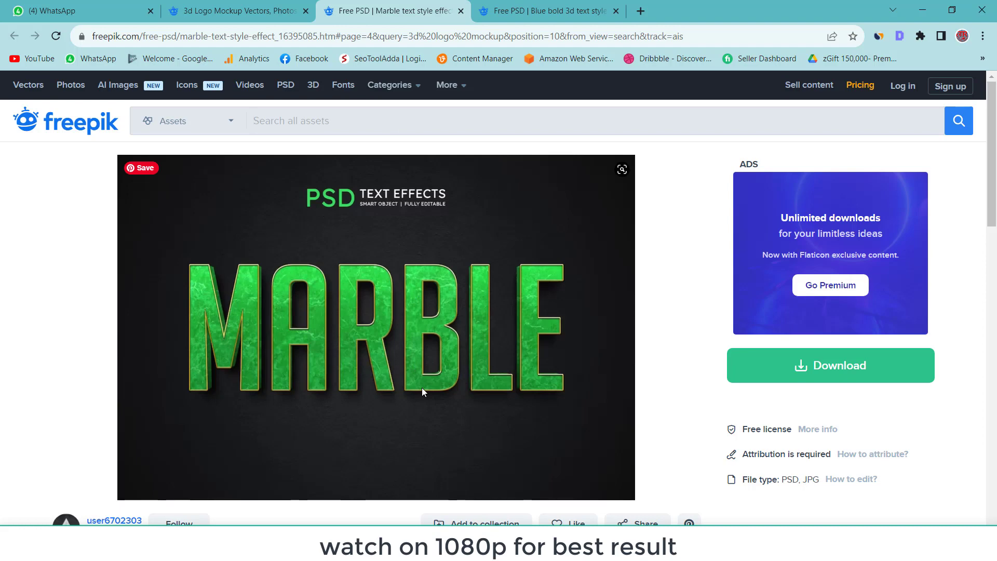
Return to the 3d logo mockup results and preview the INTERIOR wood text effect, then close it
{"action": "left_click", "coordinate": [236, 11]}
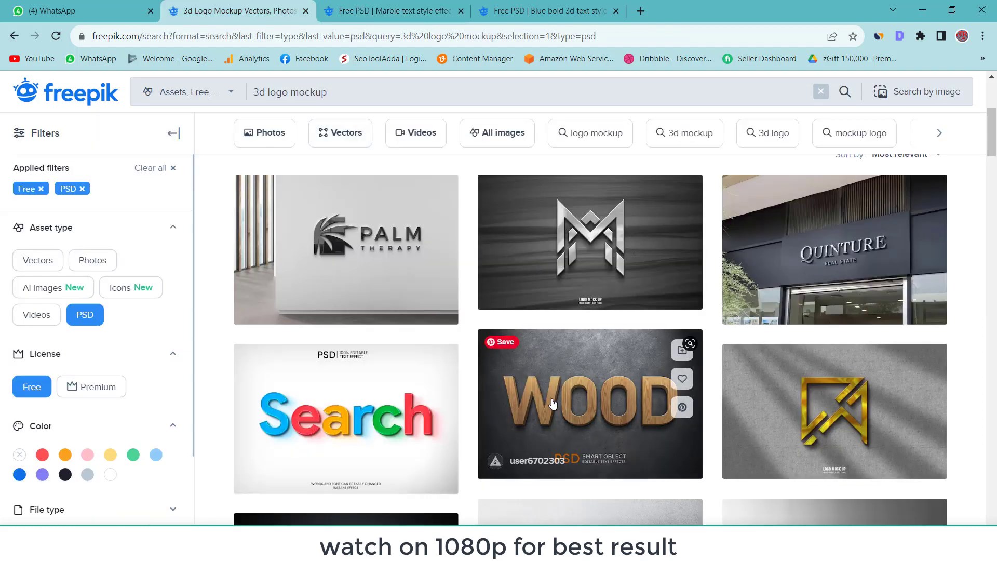
{"action": "scroll", "coordinate": [550, 403], "scroll_direction": "down", "scroll_amount": 1}
{"action": "scroll", "coordinate": [551, 403], "scroll_direction": "down", "scroll_amount": 1}
{"action": "scroll", "coordinate": [551, 403], "scroll_direction": "down", "scroll_amount": 2}
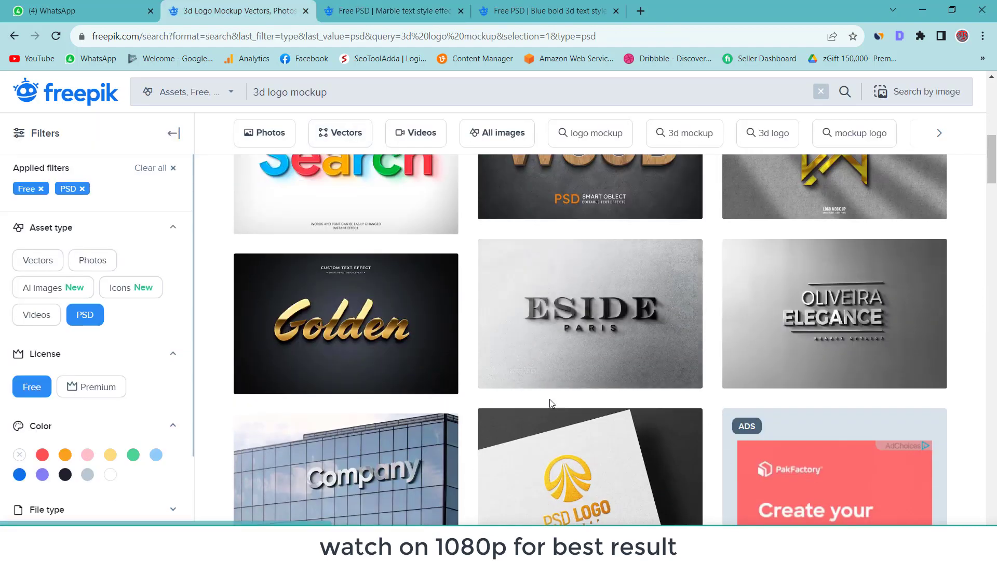
{"action": "scroll", "coordinate": [551, 404], "scroll_direction": "down", "scroll_amount": 2}
{"action": "scroll", "coordinate": [551, 403], "scroll_direction": "down", "scroll_amount": 1}
{"action": "scroll", "coordinate": [551, 403], "scroll_direction": "down", "scroll_amount": 2}
{"action": "scroll", "coordinate": [550, 403], "scroll_direction": "down", "scroll_amount": 2}
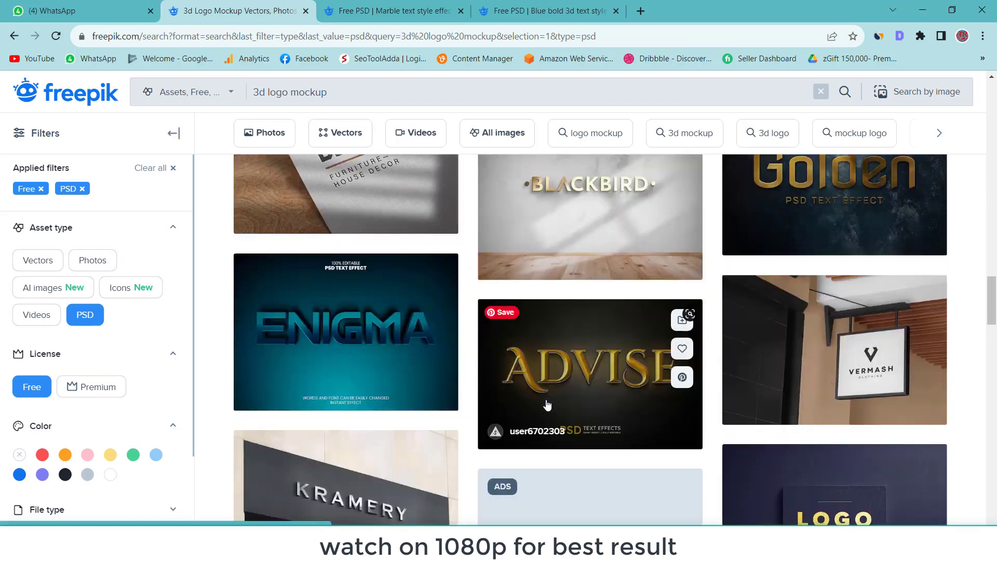
{"action": "scroll", "coordinate": [546, 403], "scroll_direction": "down", "scroll_amount": 2}
{"action": "scroll", "coordinate": [546, 399], "scroll_direction": "up", "scroll_amount": 3}
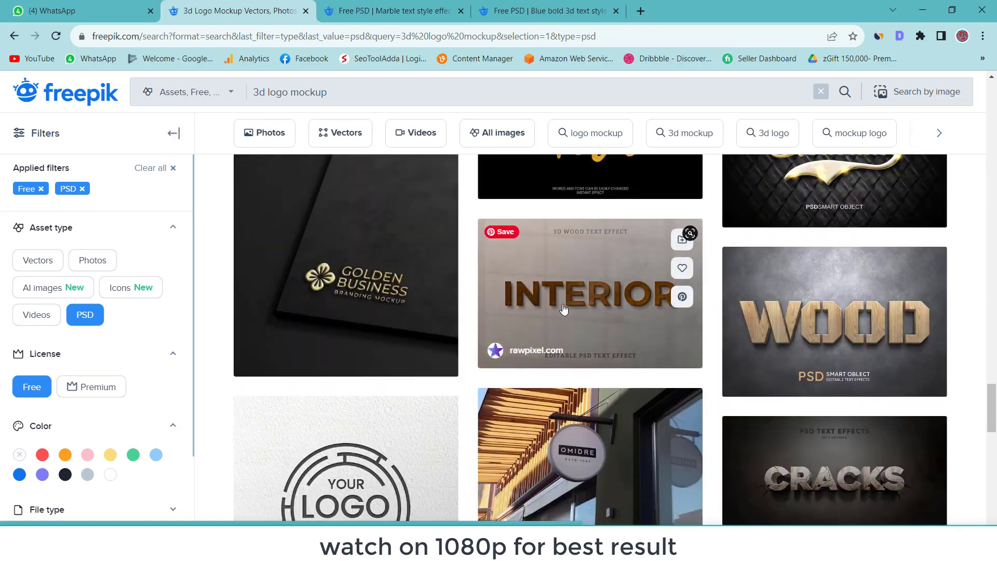
{"action": "left_click", "coordinate": [499, 329]}
{"action": "scroll", "coordinate": [499, 334], "scroll_direction": "down", "scroll_amount": 5}
{"action": "key", "text": "Escape"}
Browse the results through pages 2 and 3
{"action": "left_click", "coordinate": [589, 383]}
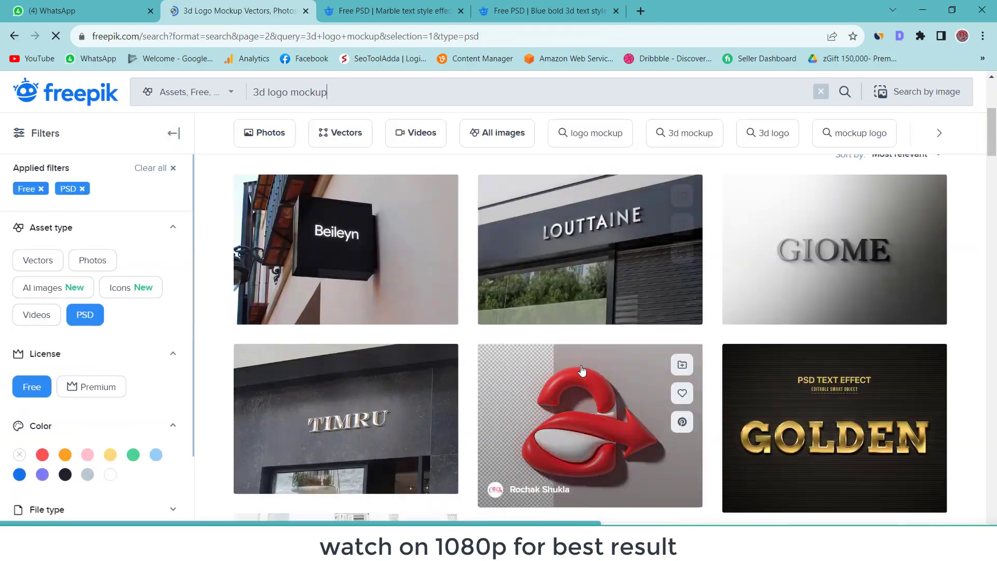
{"action": "scroll", "coordinate": [582, 370], "scroll_direction": "down", "scroll_amount": 4}
{"action": "scroll", "coordinate": [582, 369], "scroll_direction": "down", "scroll_amount": 5}
{"action": "scroll", "coordinate": [581, 369], "scroll_direction": "down", "scroll_amount": 5}
{"action": "scroll", "coordinate": [582, 369], "scroll_direction": "down", "scroll_amount": 5}
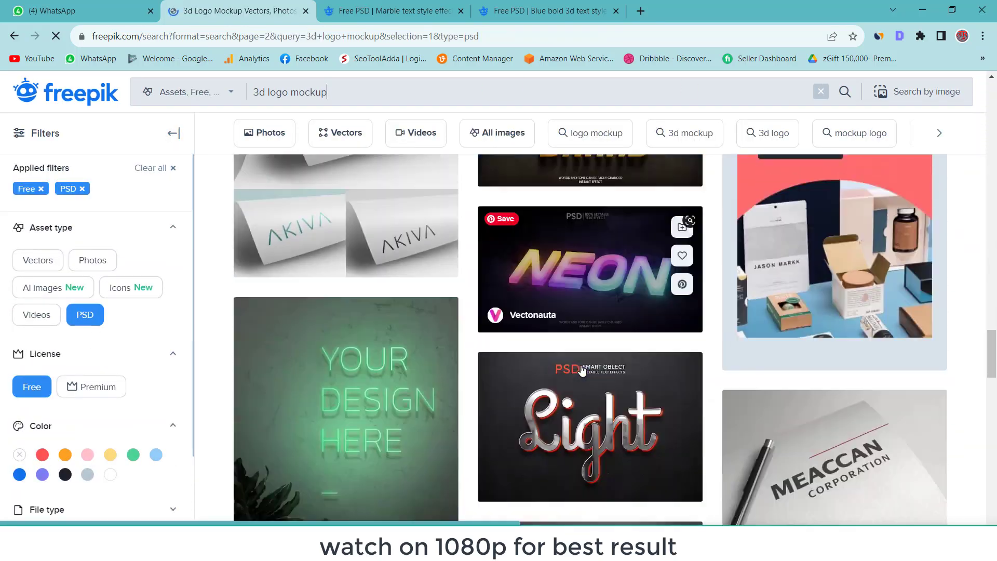
{"action": "scroll", "coordinate": [581, 369], "scroll_direction": "down", "scroll_amount": 5}
{"action": "scroll", "coordinate": [582, 369], "scroll_direction": "down", "scroll_amount": 2}
{"action": "scroll", "coordinate": [582, 369], "scroll_direction": "down", "scroll_amount": 5}
{"action": "left_click", "coordinate": [609, 422]}
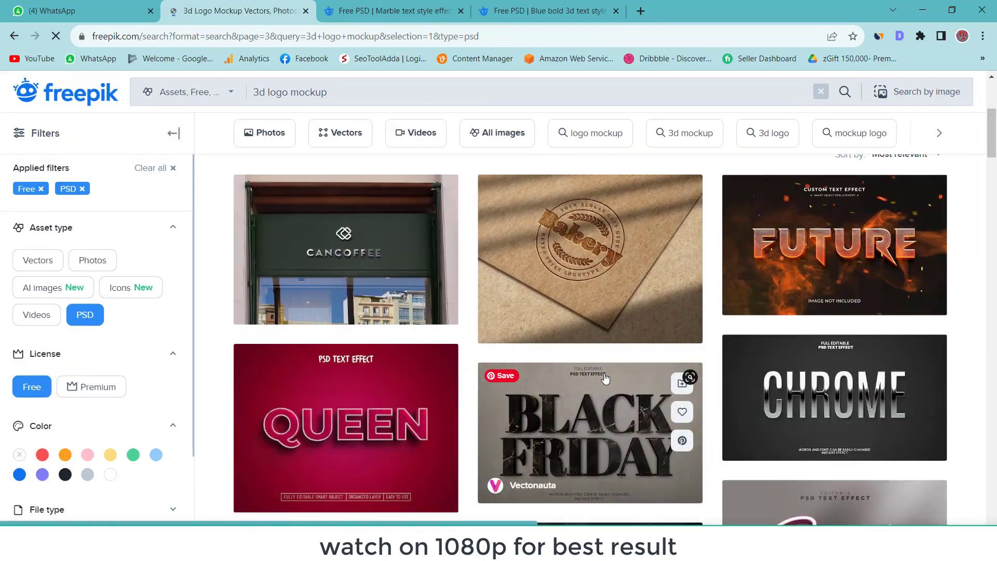
{"action": "scroll", "coordinate": [605, 378], "scroll_direction": "down", "scroll_amount": 5}
{"action": "scroll", "coordinate": [603, 373], "scroll_direction": "down", "scroll_amount": 5}
{"action": "scroll", "coordinate": [603, 373], "scroll_direction": "down", "scroll_amount": 5}
{"action": "scroll", "coordinate": [603, 373], "scroll_direction": "down", "scroll_amount": 5}
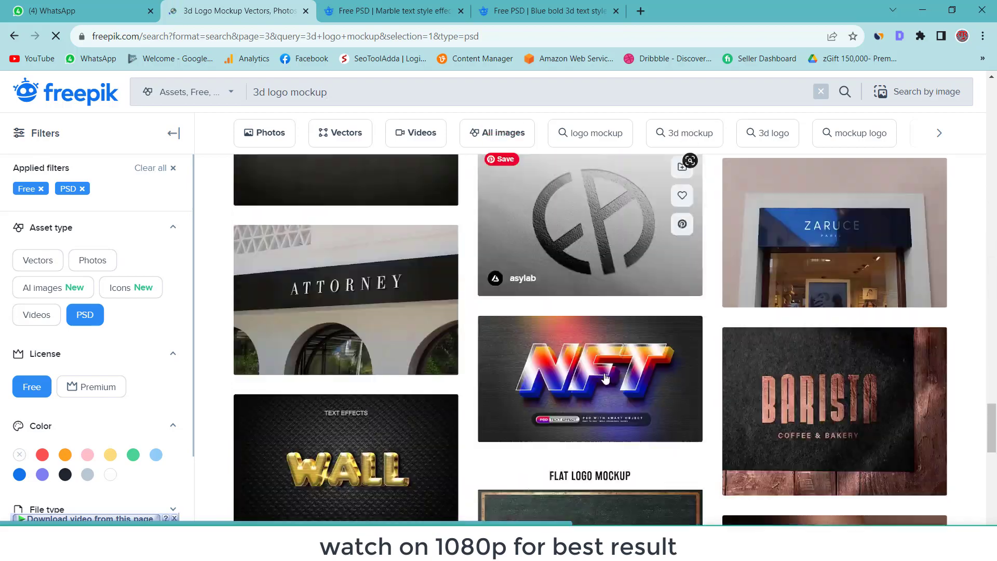
{"action": "scroll", "coordinate": [603, 373], "scroll_direction": "down", "scroll_amount": 3}
Continue browsing through page 4 up to page 6 of 19
{"action": "left_click", "coordinate": [618, 412]}
{"action": "scroll", "coordinate": [618, 412], "scroll_direction": "down", "scroll_amount": 5}
{"action": "scroll", "coordinate": [618, 412], "scroll_direction": "down", "scroll_amount": 5}
{"action": "scroll", "coordinate": [618, 412], "scroll_direction": "down", "scroll_amount": 5}
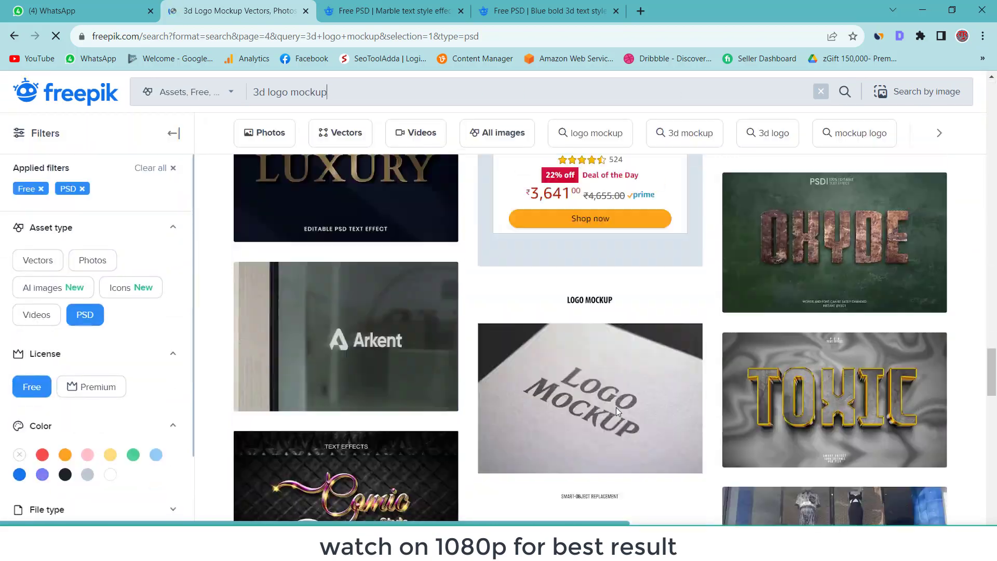
{"action": "scroll", "coordinate": [617, 412], "scroll_direction": "down", "scroll_amount": 5}
{"action": "scroll", "coordinate": [618, 394], "scroll_direction": "down", "scroll_amount": 5}
{"action": "scroll", "coordinate": [620, 373], "scroll_direction": "down", "scroll_amount": 5}
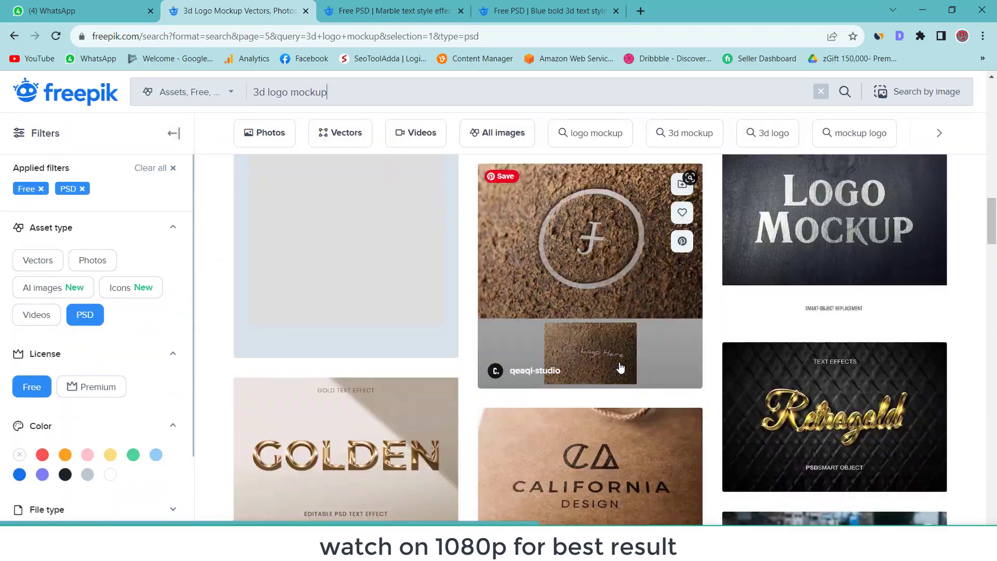
{"action": "scroll", "coordinate": [620, 367], "scroll_direction": "down", "scroll_amount": 3}
{"action": "scroll", "coordinate": [619, 367], "scroll_direction": "down", "scroll_amount": 5}
{"action": "scroll", "coordinate": [620, 368], "scroll_direction": "down", "scroll_amount": 5}
{"action": "left_click", "coordinate": [613, 414]}
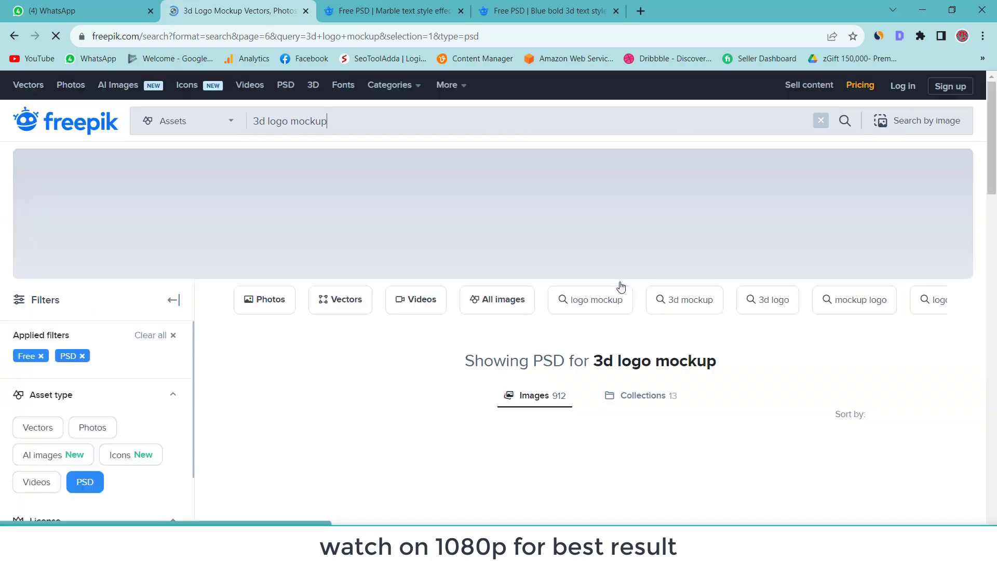
{"action": "scroll", "coordinate": [621, 291], "scroll_direction": "down", "scroll_amount": 5}
{"action": "scroll", "coordinate": [627, 327], "scroll_direction": "down", "scroll_amount": 5}
{"action": "scroll", "coordinate": [627, 328], "scroll_direction": "down", "scroll_amount": 5}
{"action": "scroll", "coordinate": [627, 327], "scroll_direction": "down", "scroll_amount": 5}
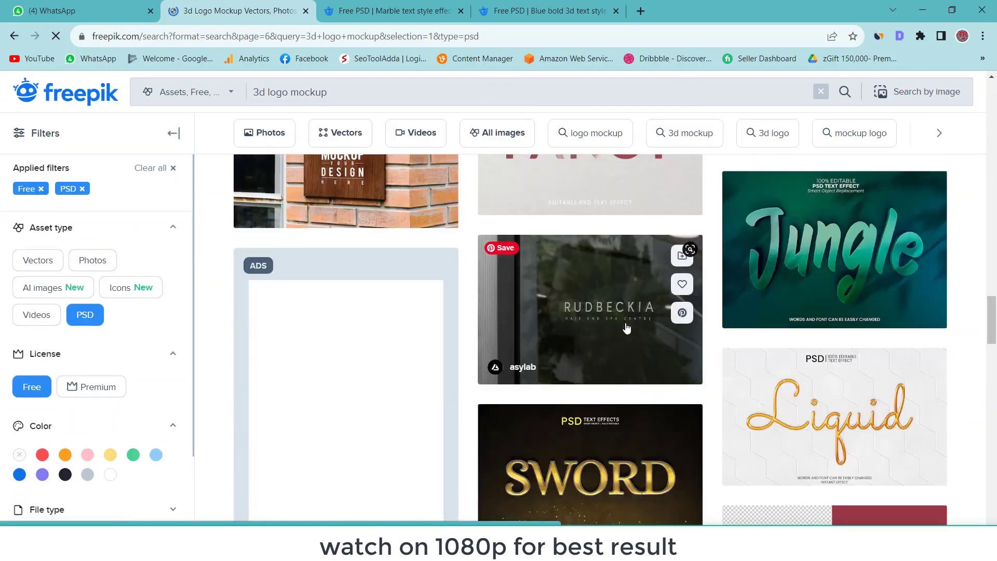
{"action": "scroll", "coordinate": [627, 327], "scroll_direction": "down", "scroll_amount": 5}
{"action": "scroll", "coordinate": [625, 326], "scroll_direction": "down", "scroll_amount": 5}
{"action": "scroll", "coordinate": [626, 327], "scroll_direction": "down", "scroll_amount": 3}
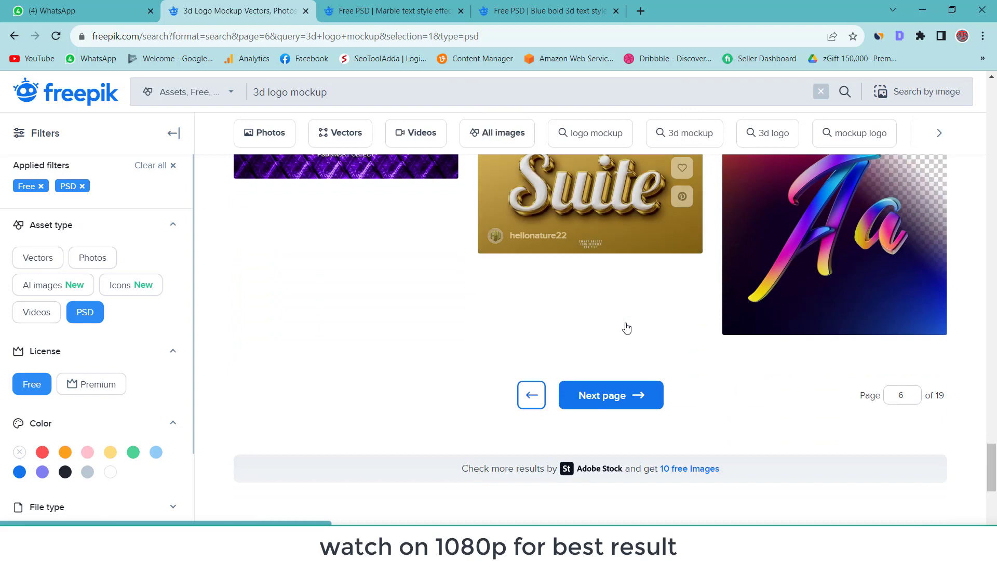
{"action": "scroll", "coordinate": [626, 327], "scroll_direction": "up", "scroll_amount": 5}
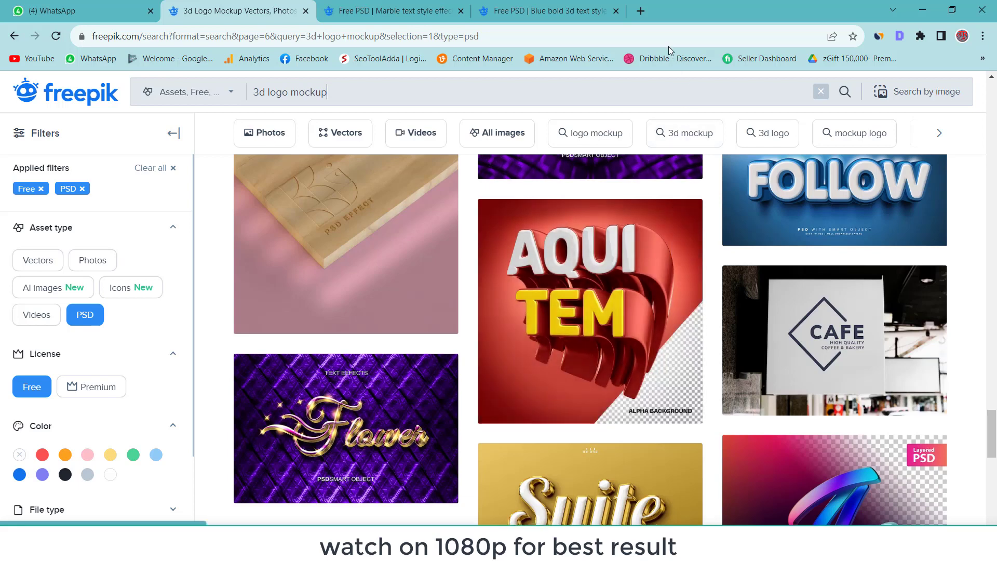
Search Google for 'free 3d psd mockup' in a new browser tab
{"action": "left_click", "coordinate": [642, 12]}
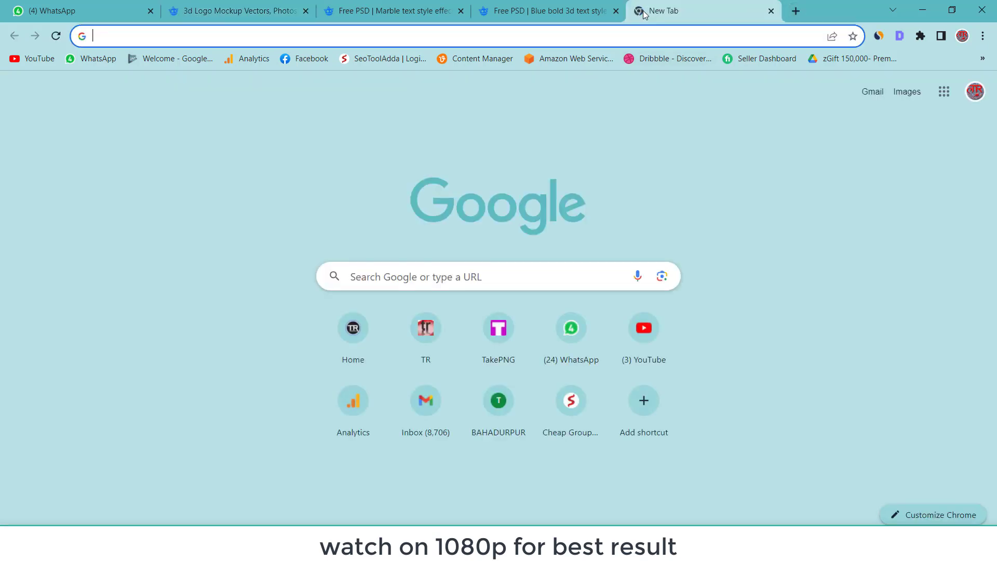
{"action": "type", "text": "fre "}
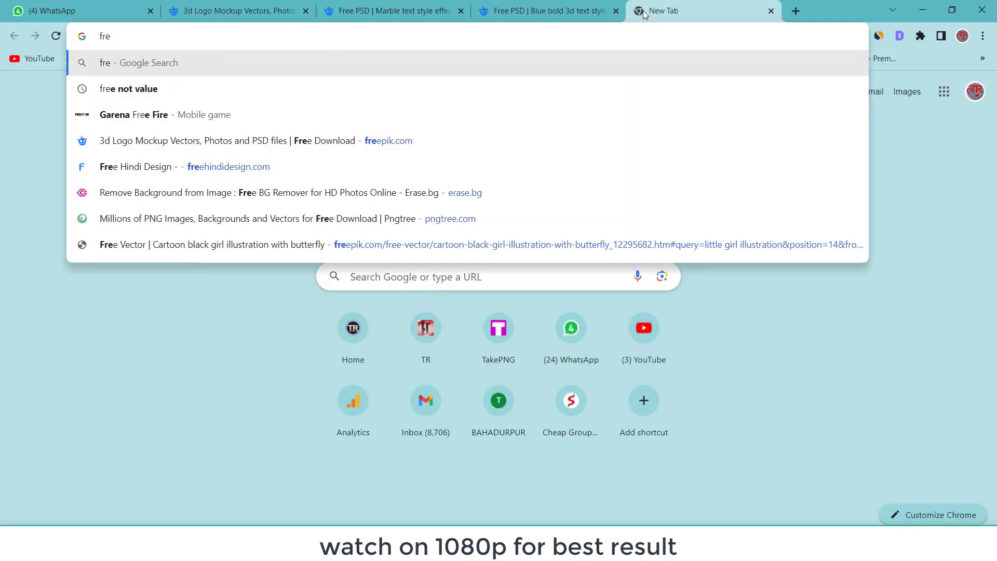
{"action": "type", "text": "e 3d"}
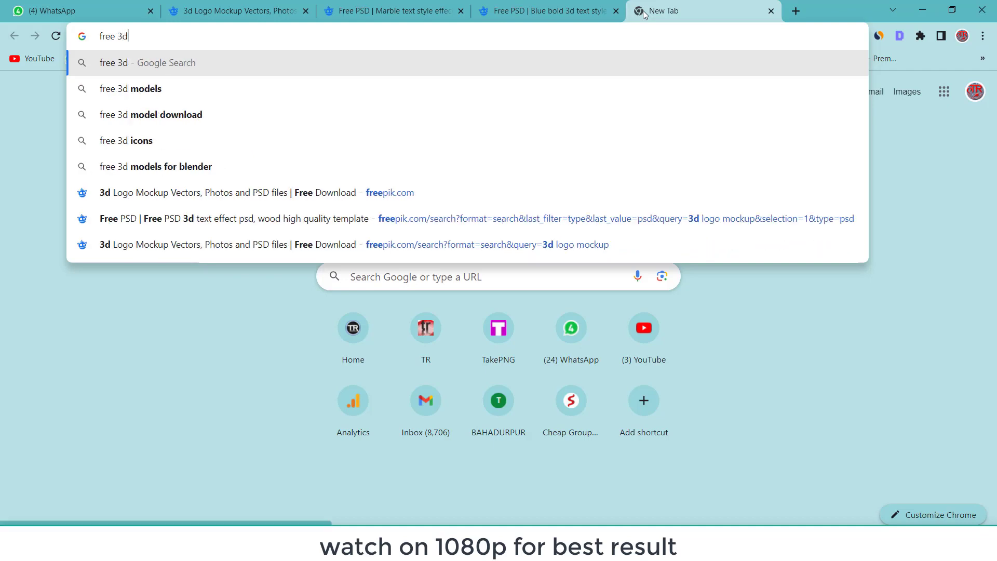
{"action": "type", "text": " mock"}
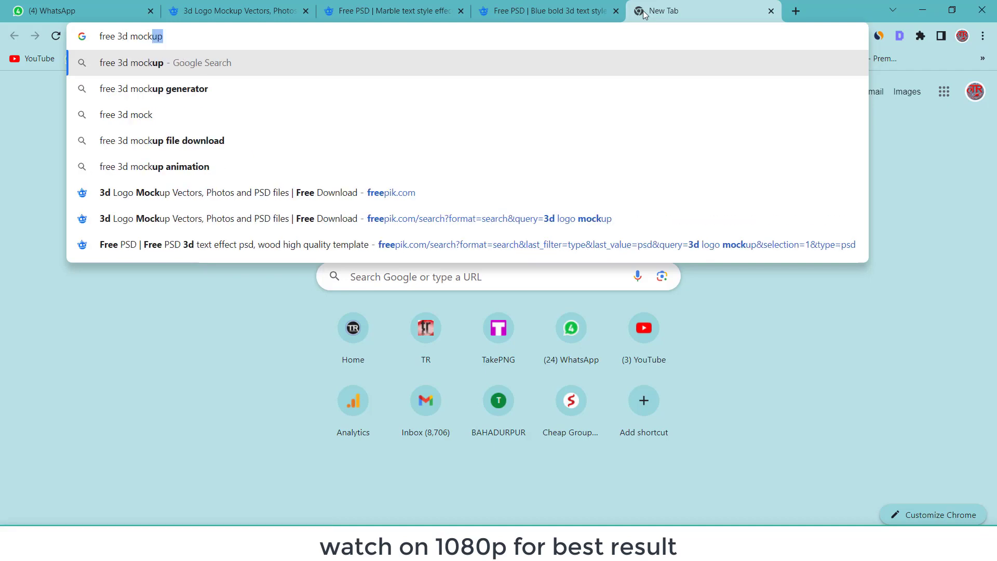
{"action": "type", "text": "up"}
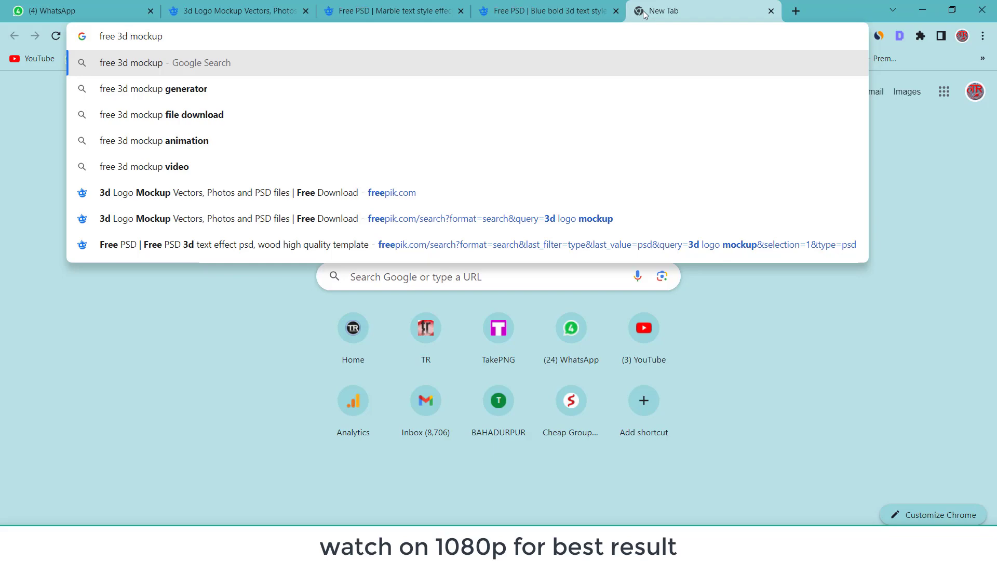
{"action": "type", "text": "psd"}
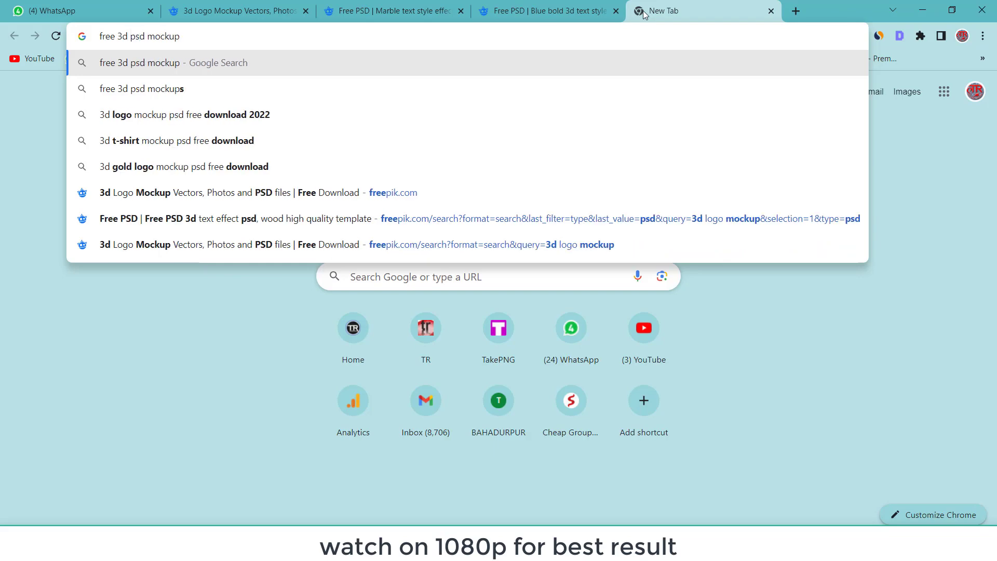
{"action": "key", "text": "Return"}
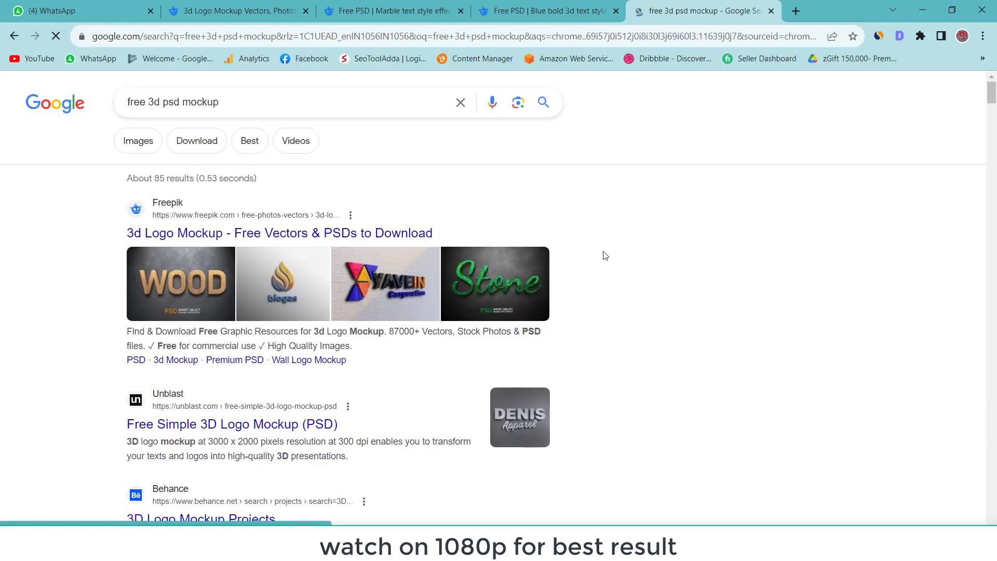
Open the Unblast and GraphicsFamily mockup results in new tabs
{"action": "scroll", "coordinate": [207, 291], "scroll_direction": "down", "scroll_amount": 2}
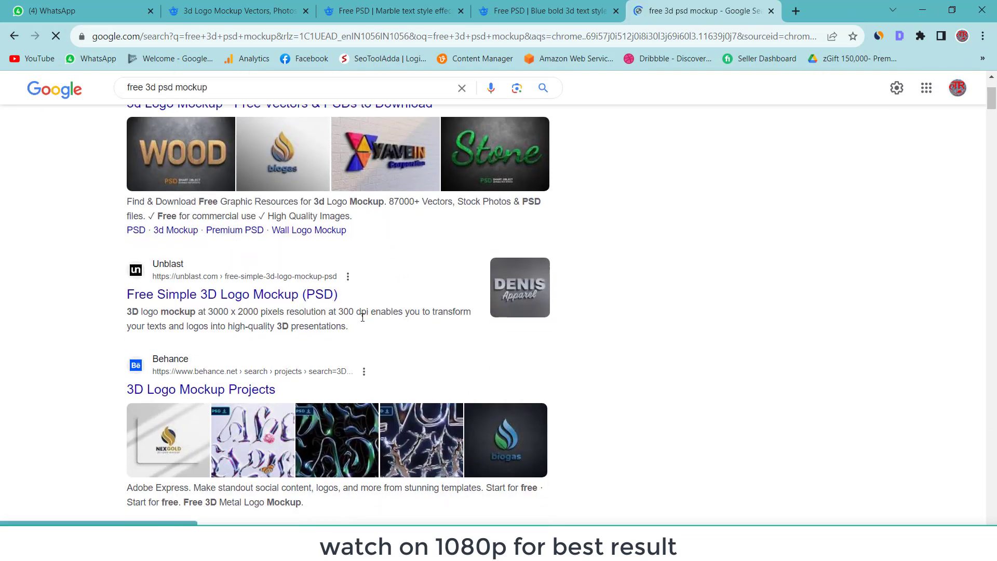
{"action": "right_click", "coordinate": [180, 297]}
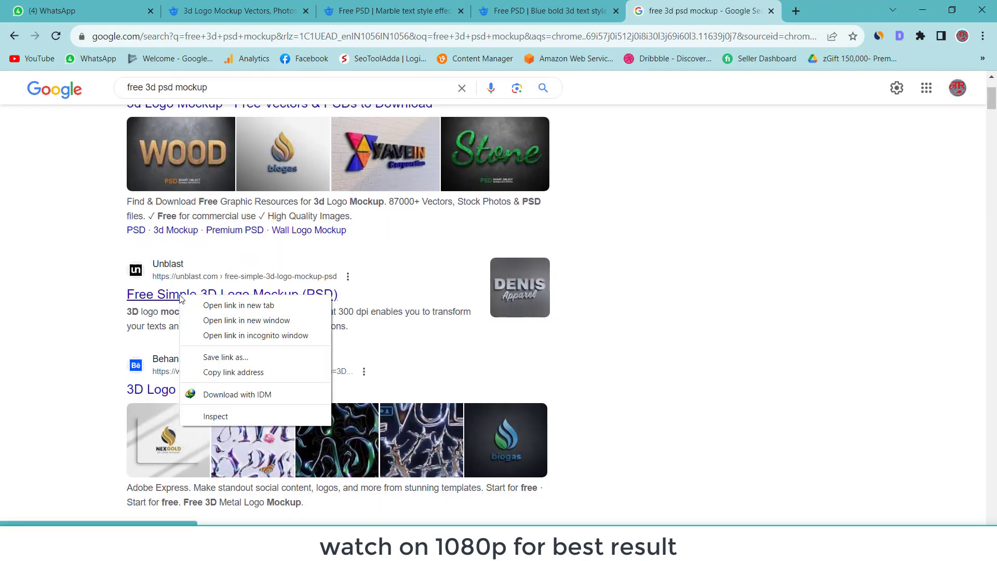
{"action": "left_click", "coordinate": [210, 305]}
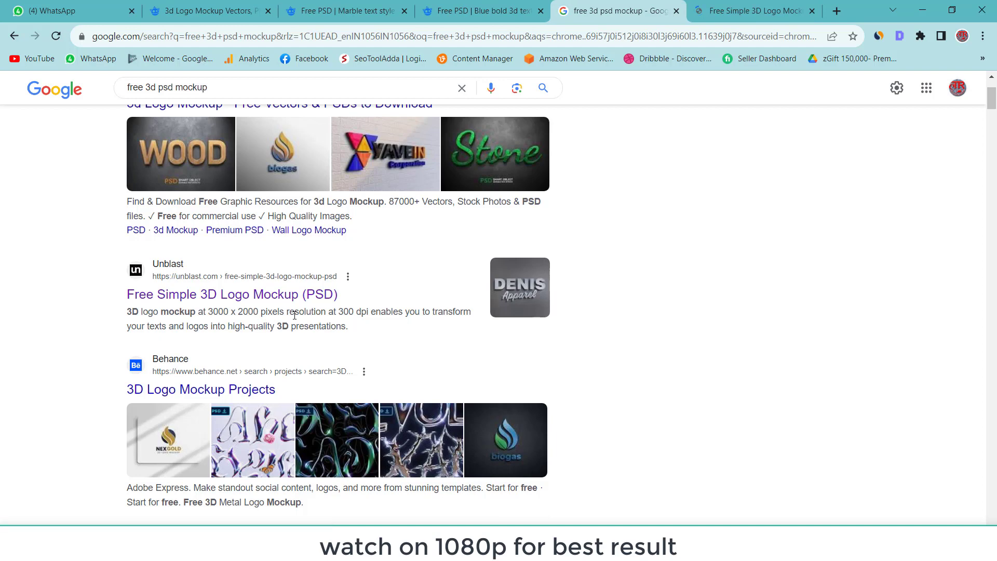
{"action": "scroll", "coordinate": [294, 319], "scroll_direction": "down", "scroll_amount": 2}
{"action": "scroll", "coordinate": [295, 320], "scroll_direction": "down", "scroll_amount": 1}
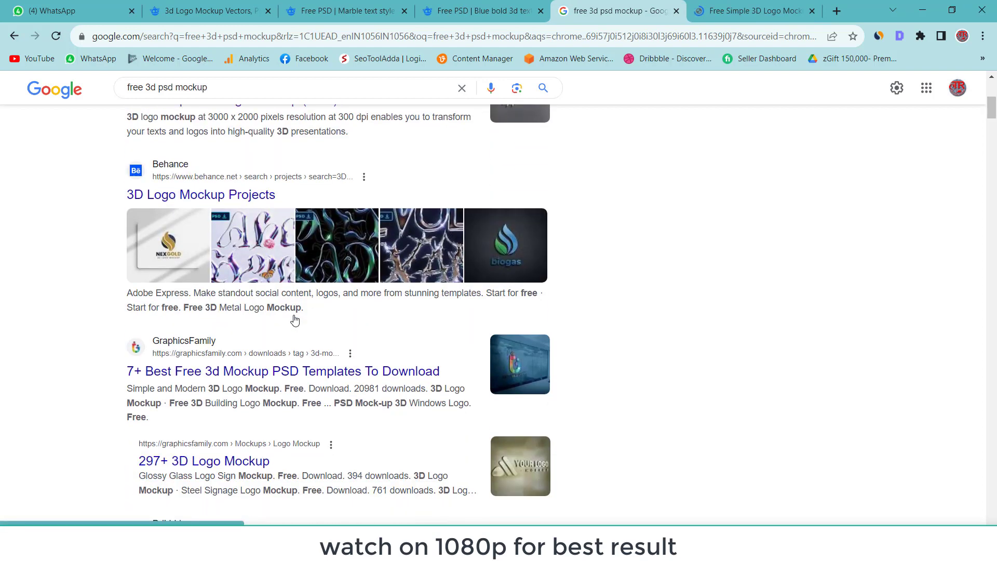
{"action": "right_click", "coordinate": [234, 374]}
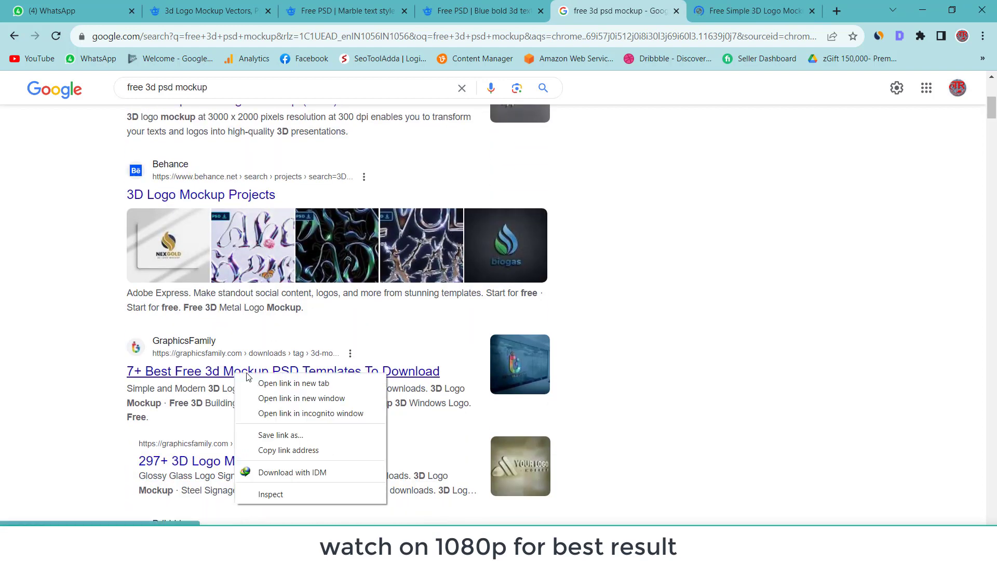
{"action": "left_click", "coordinate": [273, 383]}
Open the PSDsuckers logo mockups result in a new tab
{"action": "scroll", "coordinate": [273, 384], "scroll_direction": "down", "scroll_amount": 2}
{"action": "scroll", "coordinate": [273, 384], "scroll_direction": "down", "scroll_amount": 1}
{"action": "scroll", "coordinate": [273, 384], "scroll_direction": "down", "scroll_amount": 1}
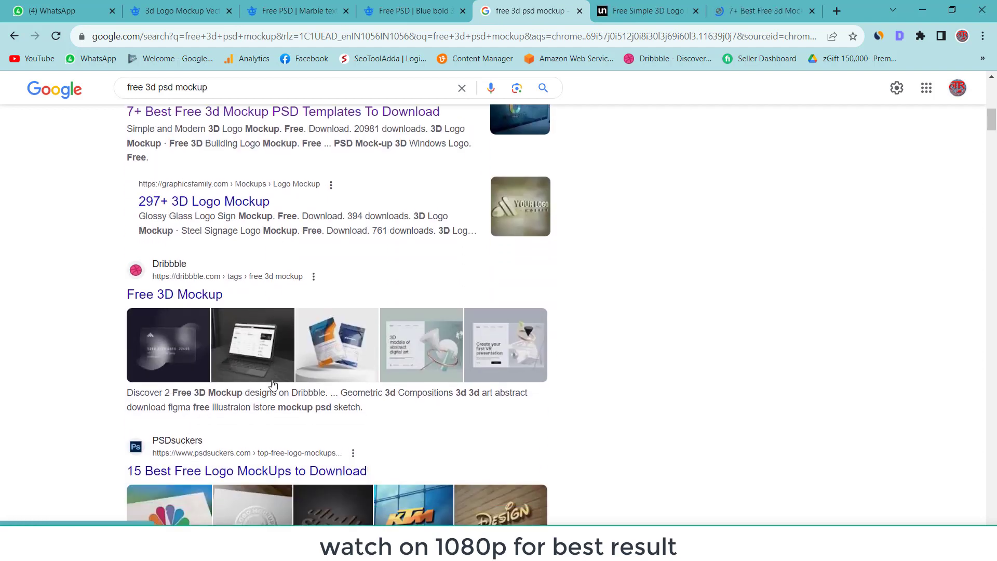
{"action": "scroll", "coordinate": [273, 384], "scroll_direction": "down", "scroll_amount": 2}
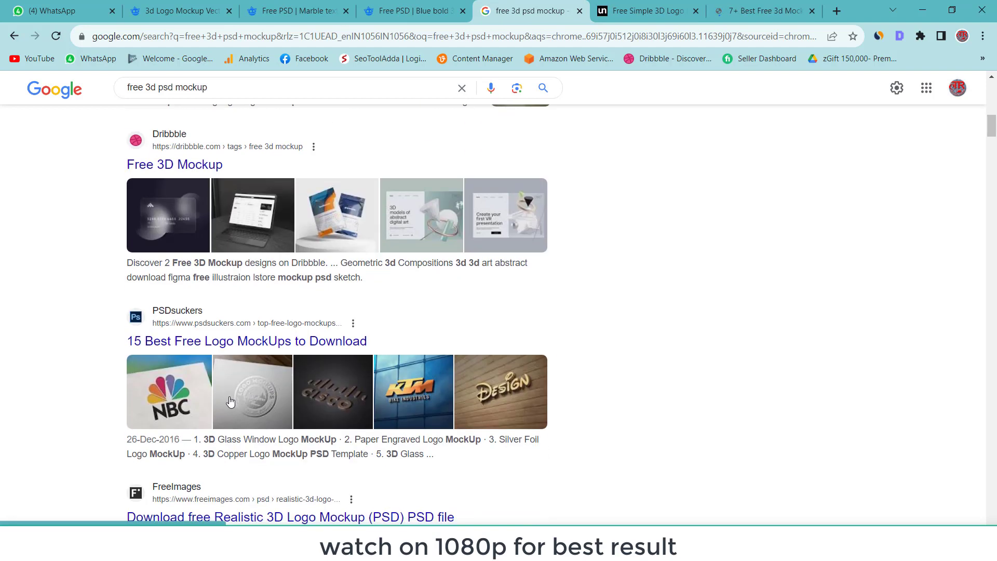
{"action": "right_click", "coordinate": [223, 345]}
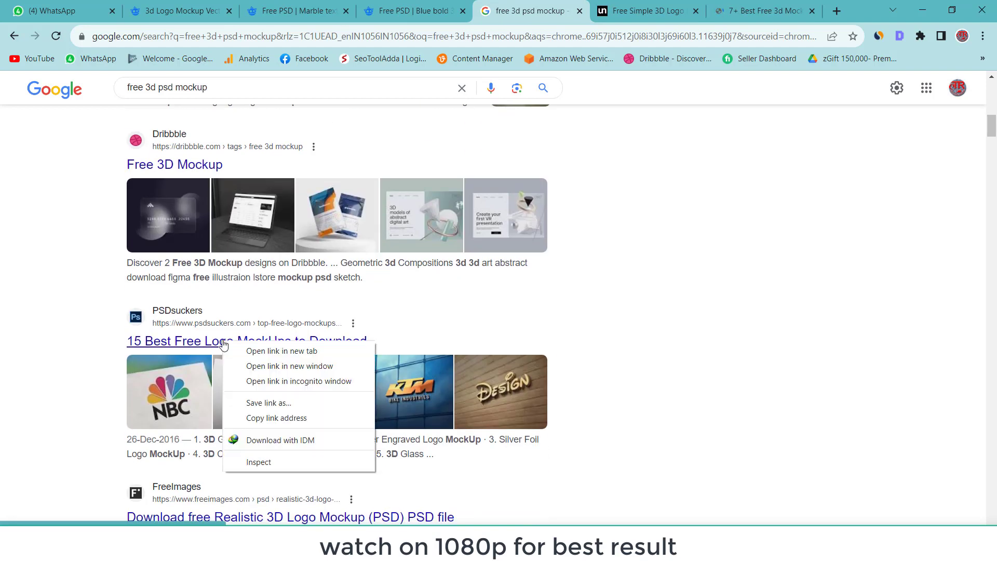
{"action": "left_click", "coordinate": [260, 355]}
Open the Good Mockups 'Free 3D Logo Mockup PSD' and Mockuptree 'Free 3D Logo Mockups' results in new tabs
{"action": "scroll", "coordinate": [260, 356], "scroll_direction": "down", "scroll_amount": 2}
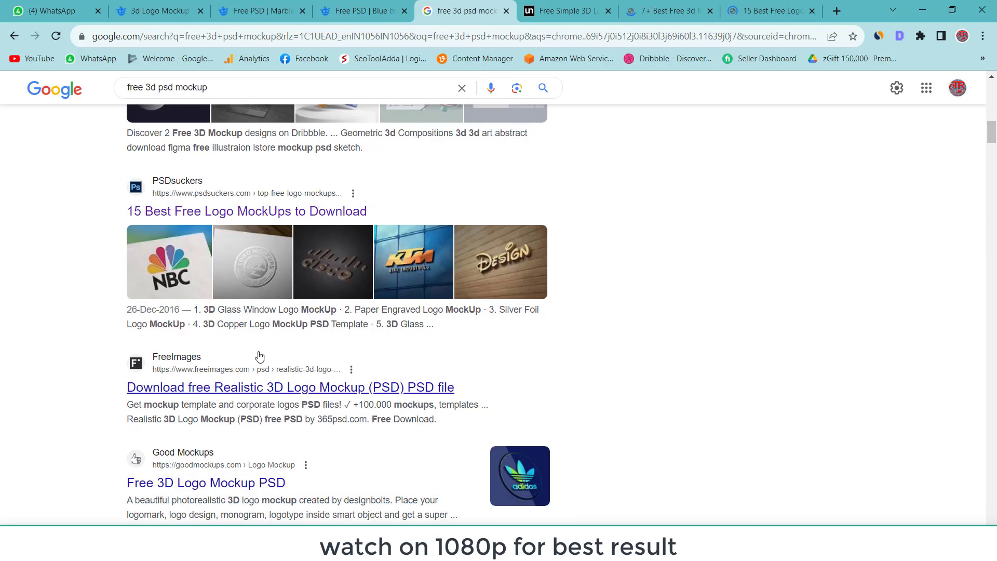
{"action": "scroll", "coordinate": [260, 356], "scroll_direction": "down", "scroll_amount": 1}
{"action": "scroll", "coordinate": [259, 356], "scroll_direction": "down", "scroll_amount": 1}
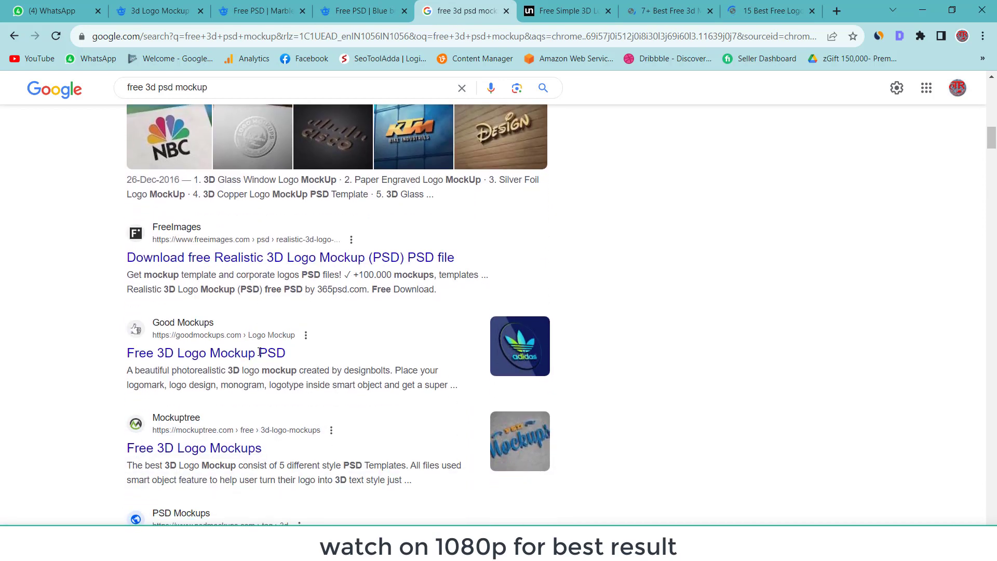
{"action": "right_click", "coordinate": [227, 355]}
{"action": "left_click", "coordinate": [256, 362]}
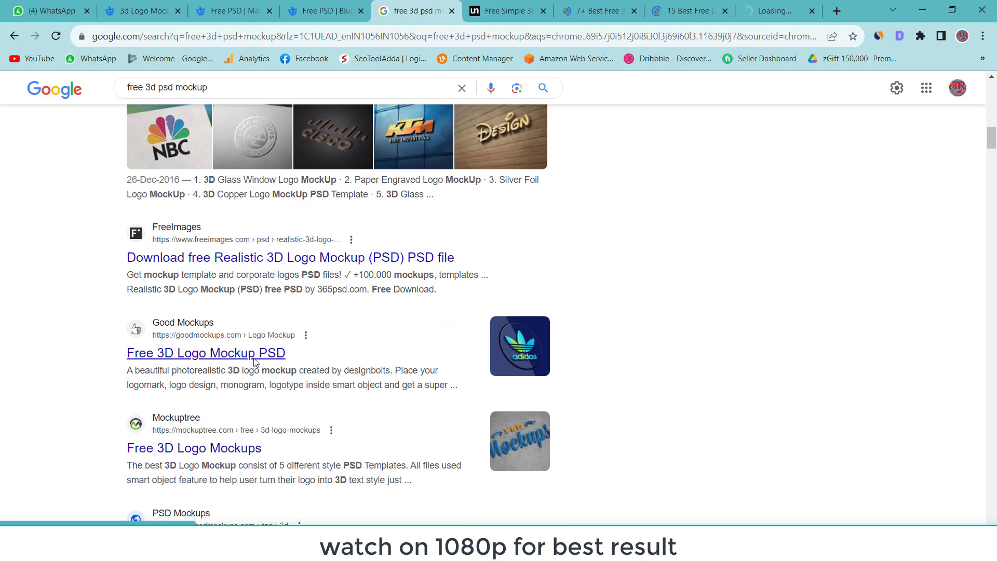
{"action": "scroll", "coordinate": [255, 363], "scroll_direction": "down", "scroll_amount": 1}
{"action": "scroll", "coordinate": [254, 363], "scroll_direction": "down", "scroll_amount": 1}
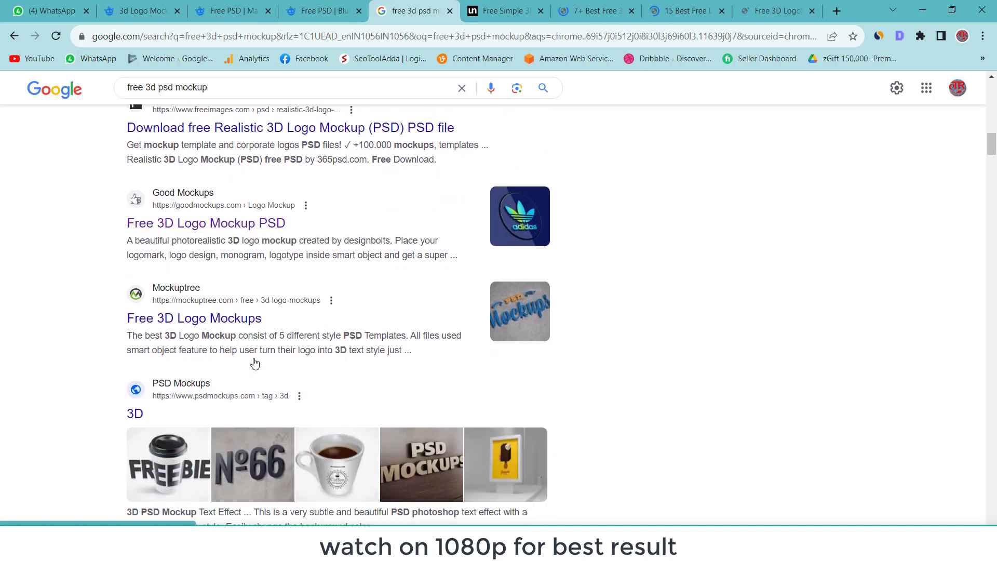
{"action": "right_click", "coordinate": [245, 323]}
{"action": "left_click", "coordinate": [291, 329]}
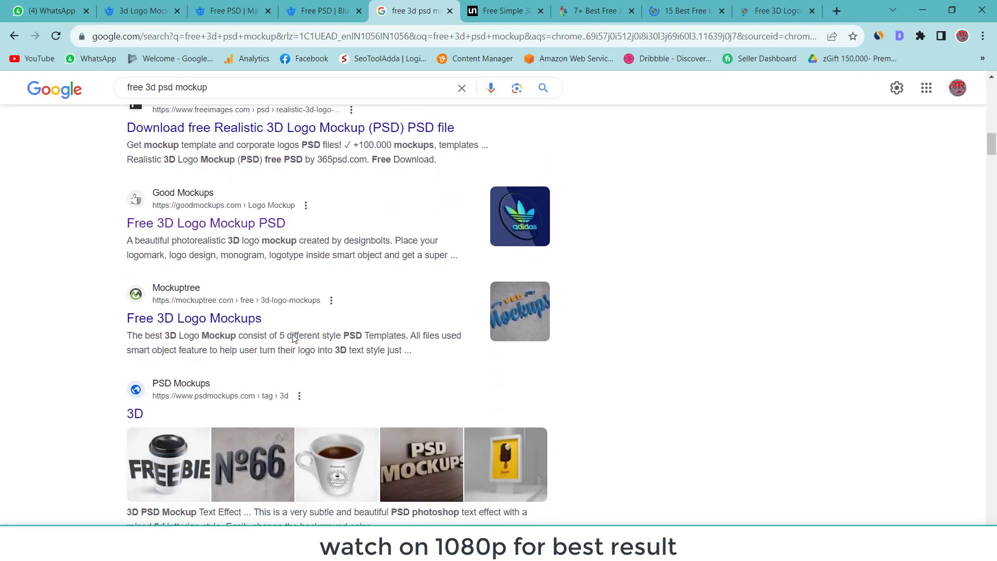
Go to the Unblast Free Simple 3D Logo Mockup page and view its preview renders
{"action": "left_click", "coordinate": [459, 4]}
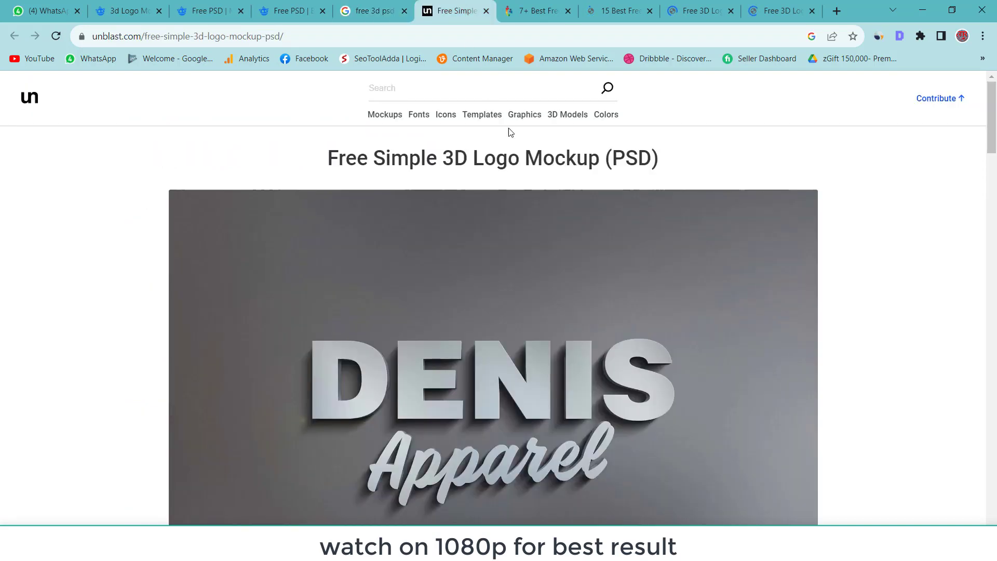
{"action": "scroll", "coordinate": [639, 229], "scroll_direction": "down", "scroll_amount": 1}
{"action": "scroll", "coordinate": [647, 233], "scroll_direction": "up", "scroll_amount": 1}
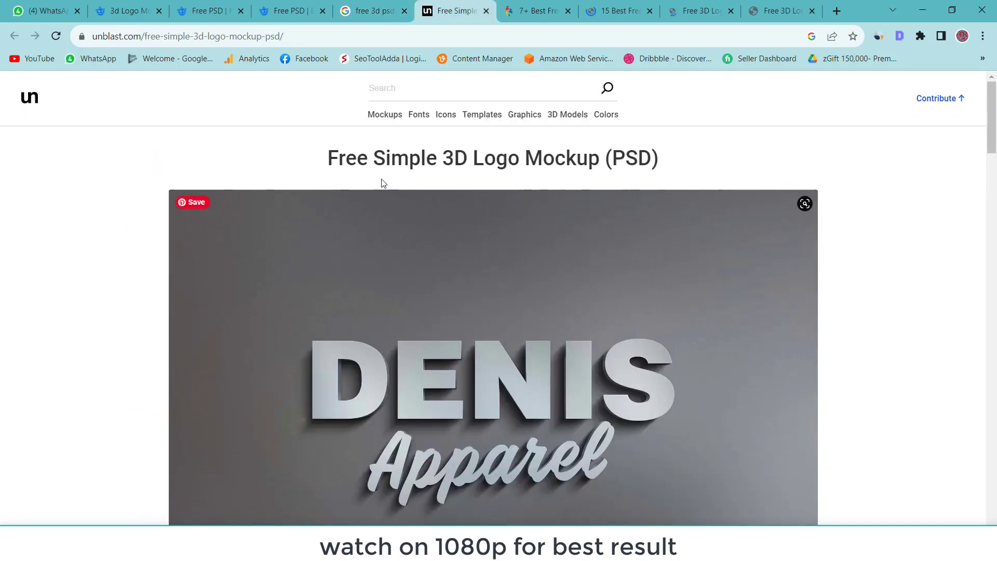
{"action": "scroll", "coordinate": [552, 344], "scroll_direction": "down", "scroll_amount": 1}
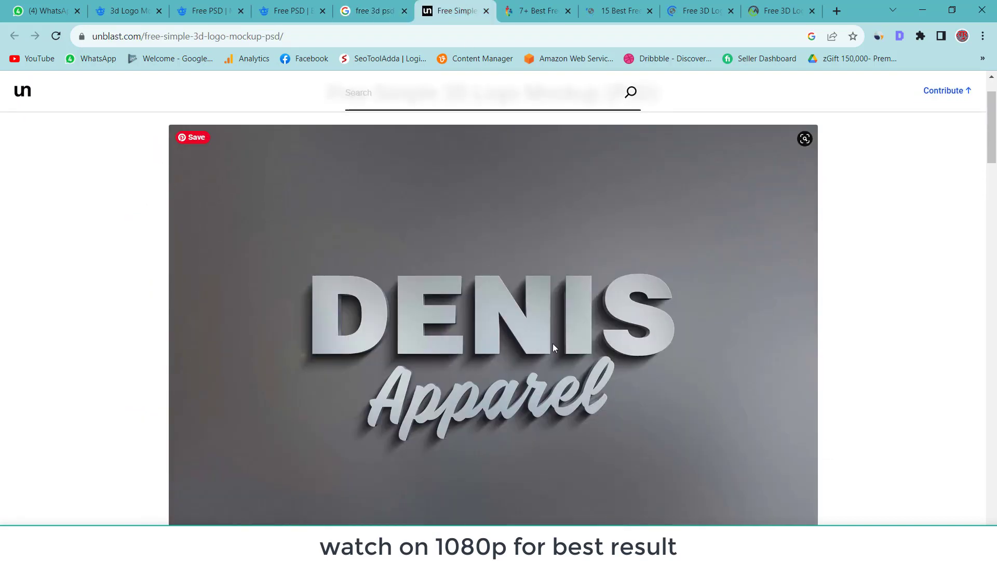
{"action": "scroll", "coordinate": [563, 347], "scroll_direction": "up", "scroll_amount": 1}
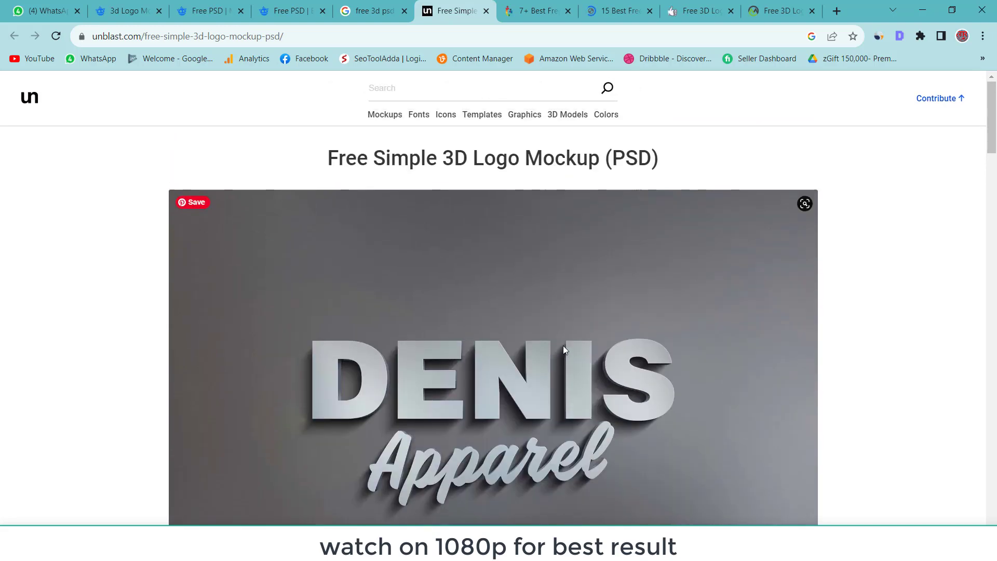
{"action": "scroll", "coordinate": [536, 409], "scroll_direction": "down", "scroll_amount": 1}
{"action": "scroll", "coordinate": [531, 382], "scroll_direction": "down", "scroll_amount": 3}
{"action": "scroll", "coordinate": [506, 379], "scroll_direction": "down", "scroll_amount": 1}
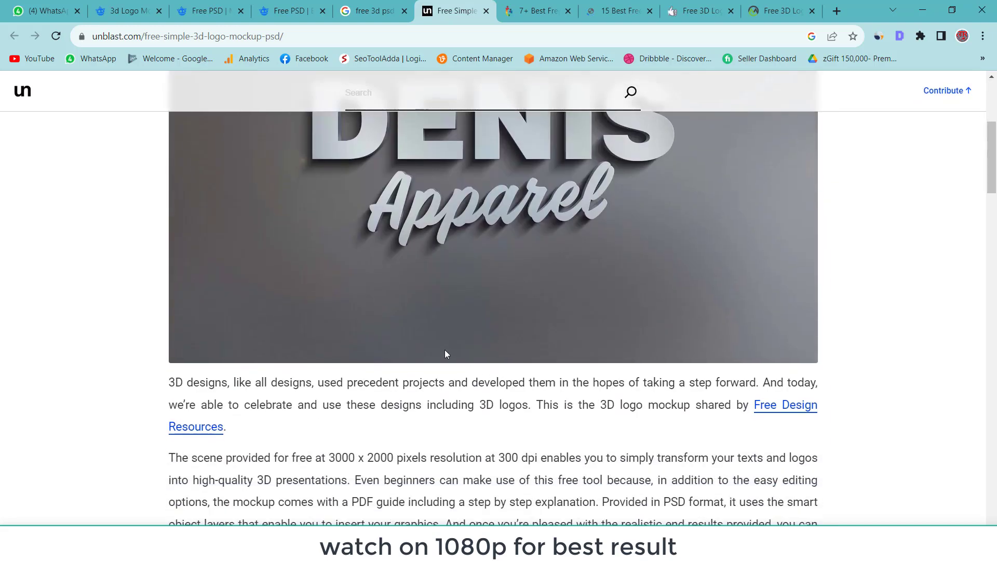
{"action": "scroll", "coordinate": [438, 353], "scroll_direction": "down", "scroll_amount": 2}
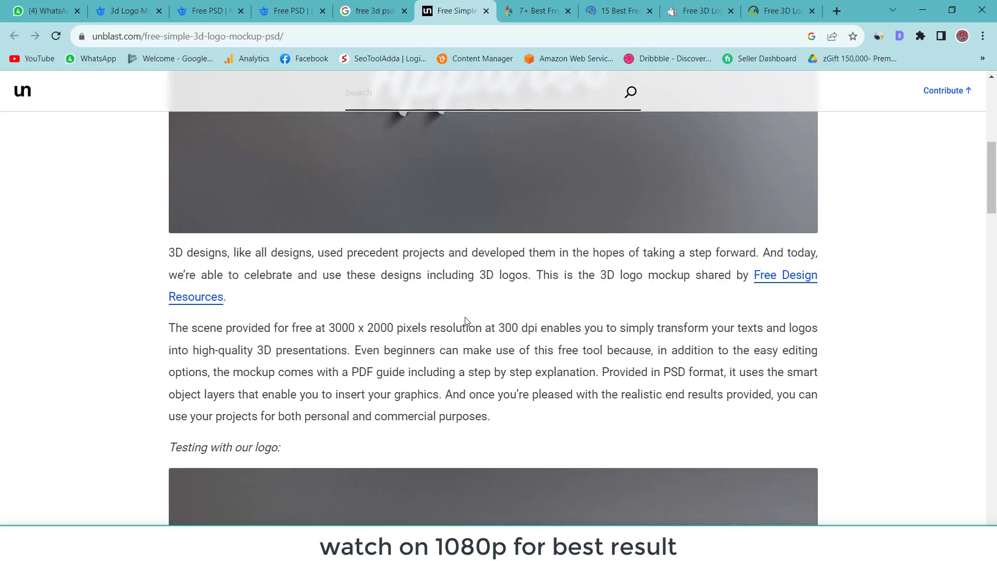
{"action": "scroll", "coordinate": [465, 322], "scroll_direction": "up", "scroll_amount": 2}
{"action": "scroll", "coordinate": [467, 320], "scroll_direction": "down", "scroll_amount": 1}
{"action": "scroll", "coordinate": [465, 321], "scroll_direction": "down", "scroll_amount": 4}
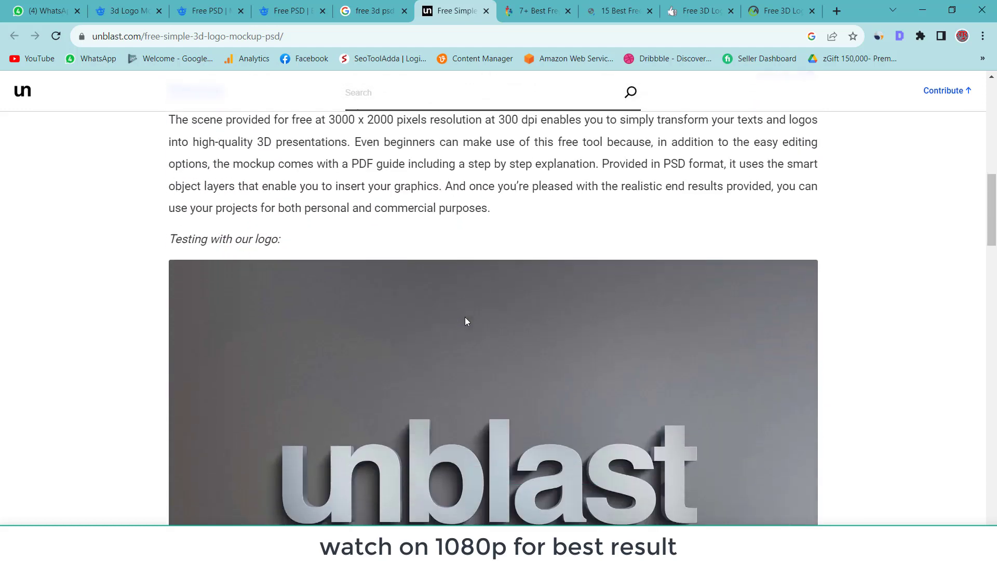
{"action": "scroll", "coordinate": [465, 316], "scroll_direction": "down", "scroll_amount": 3}
{"action": "scroll", "coordinate": [530, 351], "scroll_direction": "down", "scroll_amount": 3}
{"action": "scroll", "coordinate": [498, 347], "scroll_direction": "down", "scroll_amount": 2}
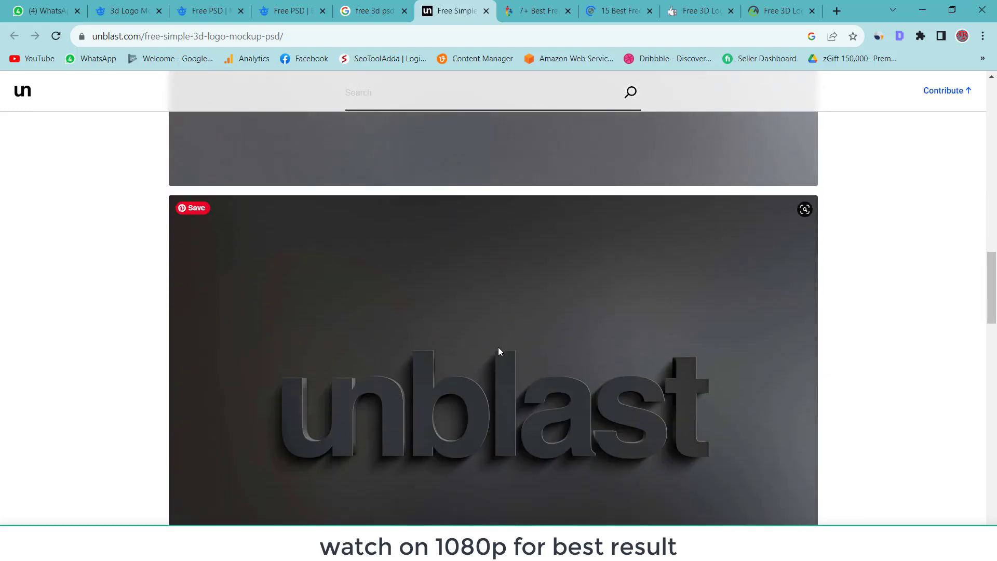
{"action": "scroll", "coordinate": [519, 342], "scroll_direction": "down", "scroll_amount": 1}
{"action": "scroll", "coordinate": [537, 335], "scroll_direction": "down", "scroll_amount": 3}
{"action": "scroll", "coordinate": [532, 335], "scroll_direction": "down", "scroll_amount": 2}
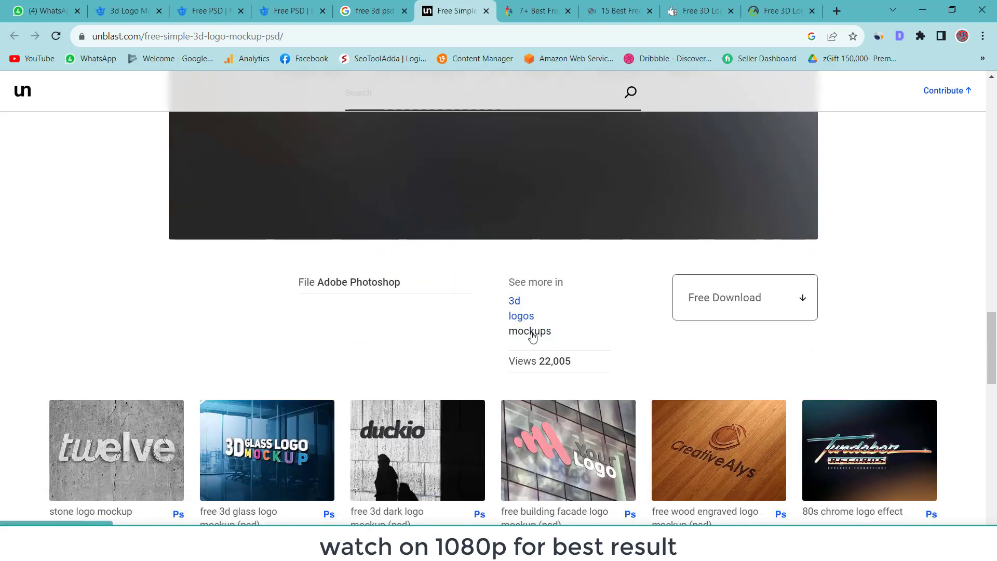
Review the download details and the related logo mockups further down the page
{"action": "scroll", "coordinate": [452, 299], "scroll_direction": "up", "scroll_amount": 3}
{"action": "scroll", "coordinate": [452, 297], "scroll_direction": "up", "scroll_amount": 1}
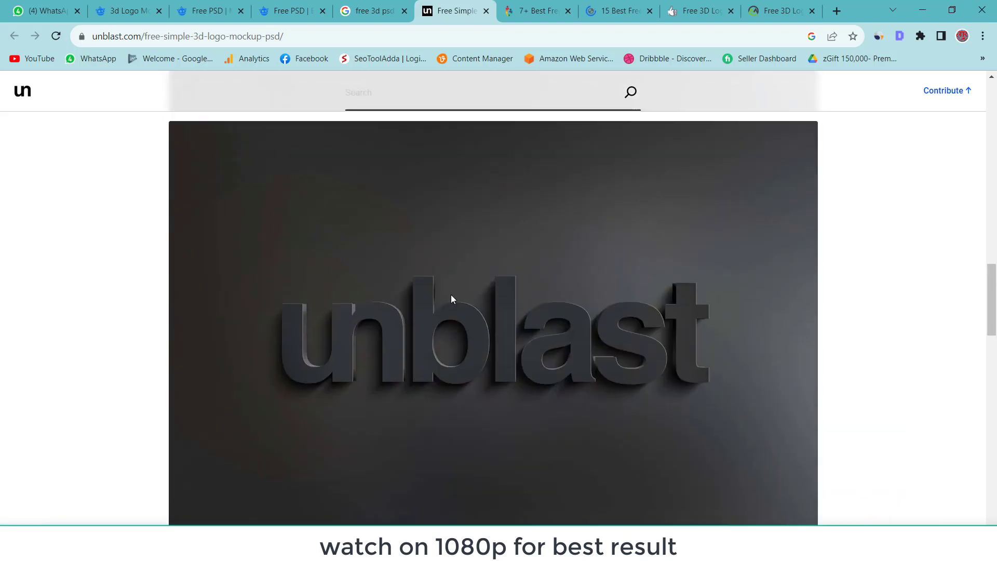
{"action": "scroll", "coordinate": [538, 318], "scroll_direction": "up", "scroll_amount": 5}
{"action": "scroll", "coordinate": [536, 315], "scroll_direction": "down", "scroll_amount": 1}
{"action": "scroll", "coordinate": [537, 315], "scroll_direction": "down", "scroll_amount": 4}
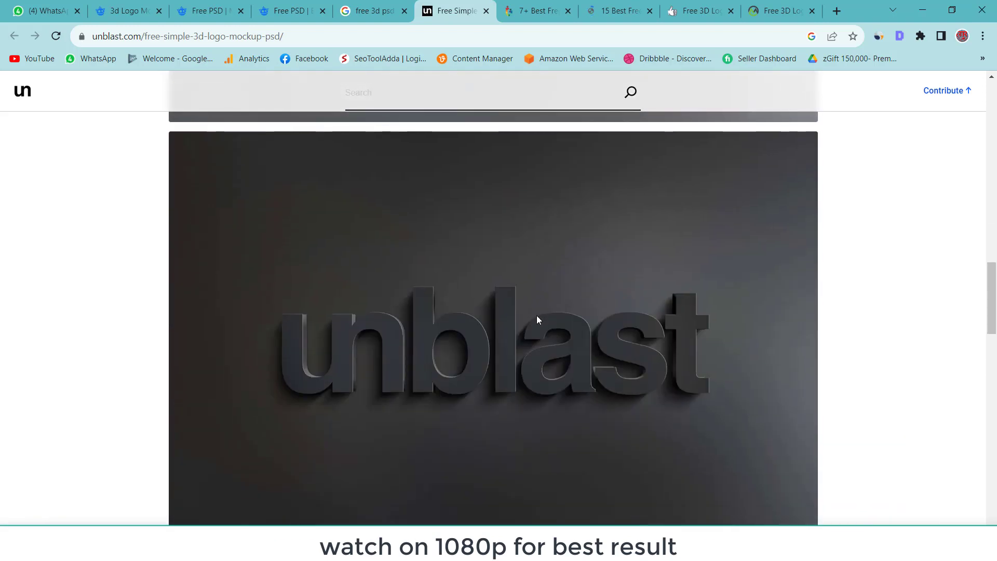
{"action": "scroll", "coordinate": [537, 318], "scroll_direction": "down", "scroll_amount": 4}
{"action": "scroll", "coordinate": [538, 319], "scroll_direction": "down", "scroll_amount": 5}
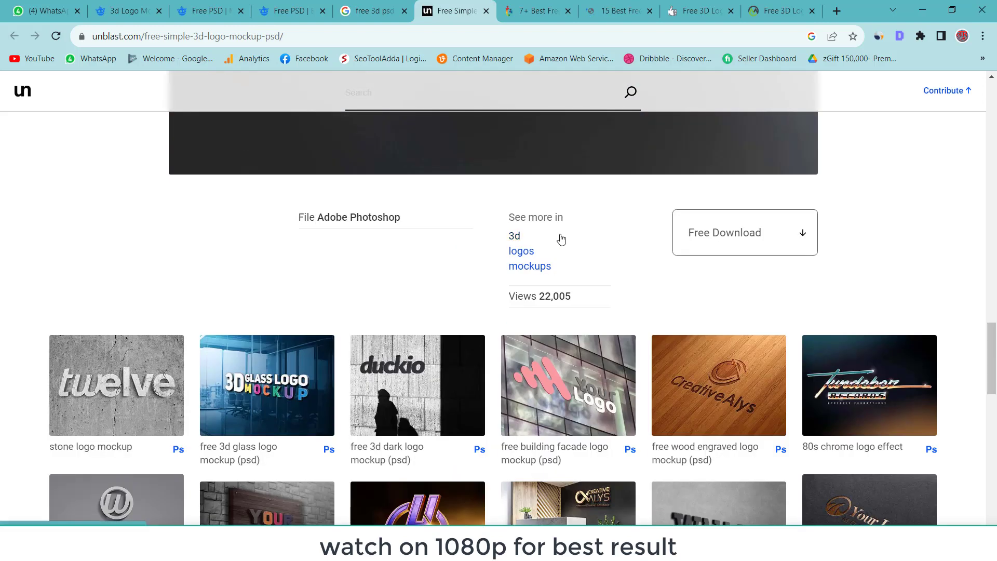
{"action": "scroll", "coordinate": [560, 239], "scroll_direction": "down", "scroll_amount": 4}
{"action": "scroll", "coordinate": [561, 239], "scroll_direction": "down", "scroll_amount": 1}
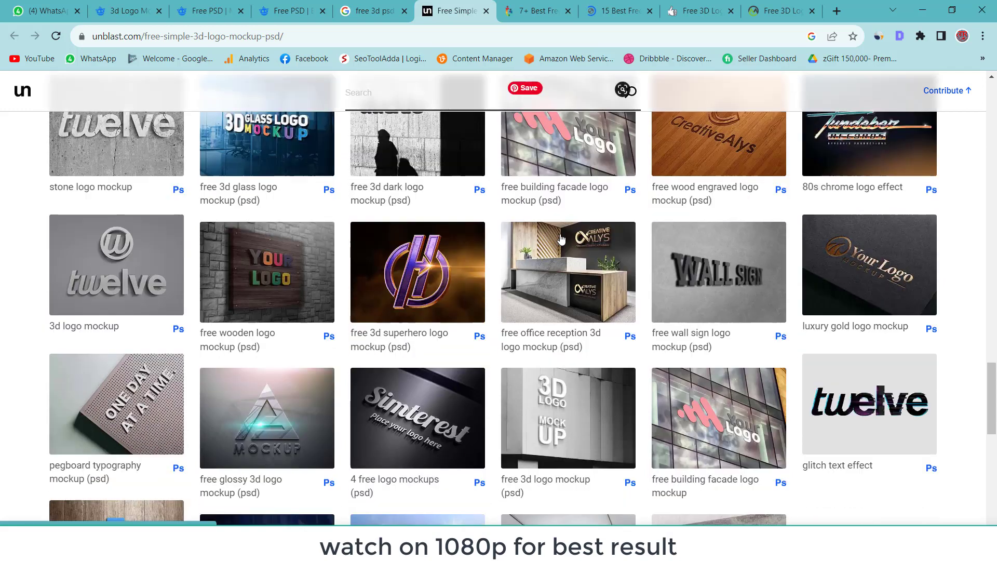
{"action": "scroll", "coordinate": [561, 239], "scroll_direction": "down", "scroll_amount": 1}
{"action": "scroll", "coordinate": [560, 239], "scroll_direction": "down", "scroll_amount": 2}
{"action": "scroll", "coordinate": [560, 239], "scroll_direction": "down", "scroll_amount": 1}
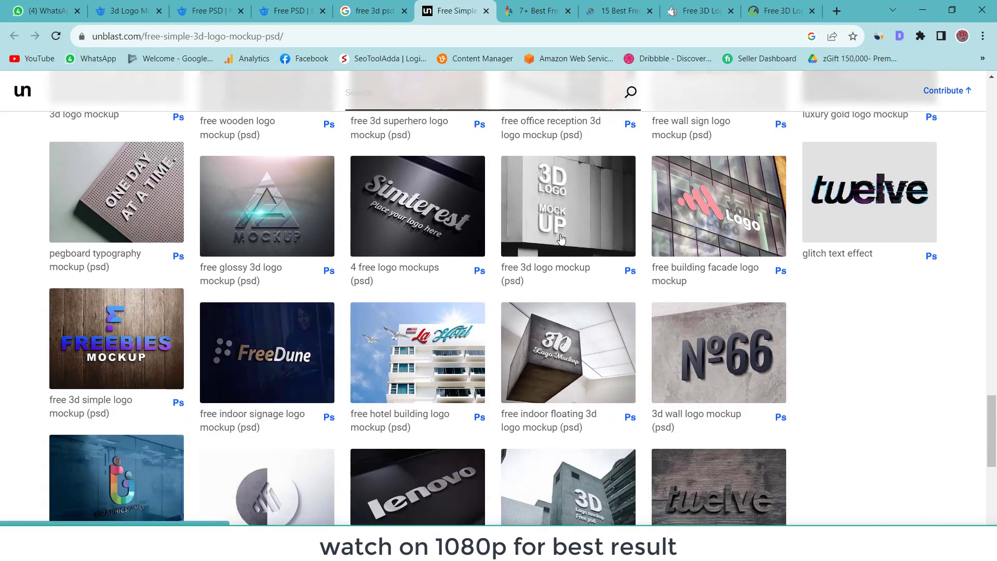
{"action": "scroll", "coordinate": [561, 239], "scroll_direction": "down", "scroll_amount": 2}
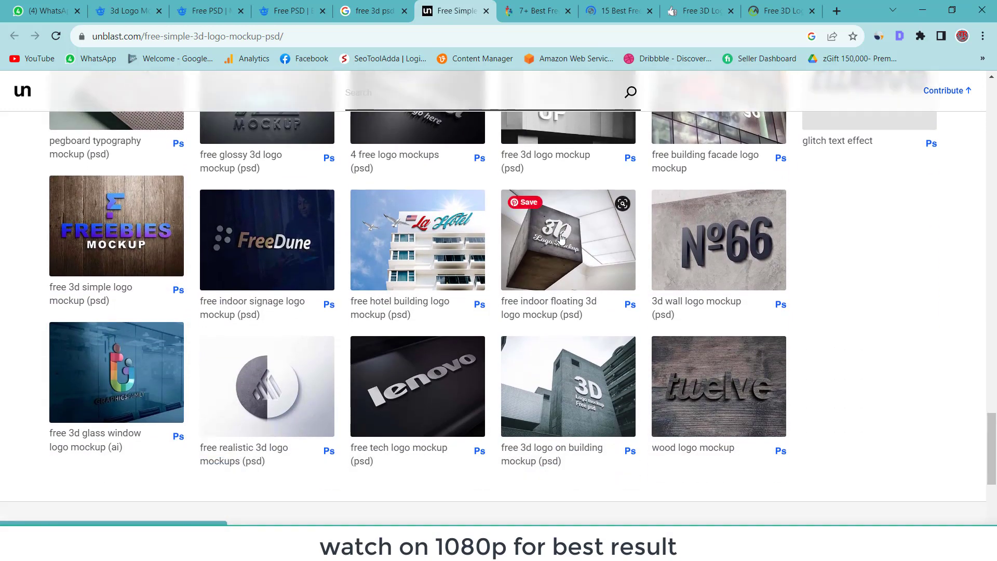
{"action": "scroll", "coordinate": [488, 268], "scroll_direction": "up", "scroll_amount": 5}
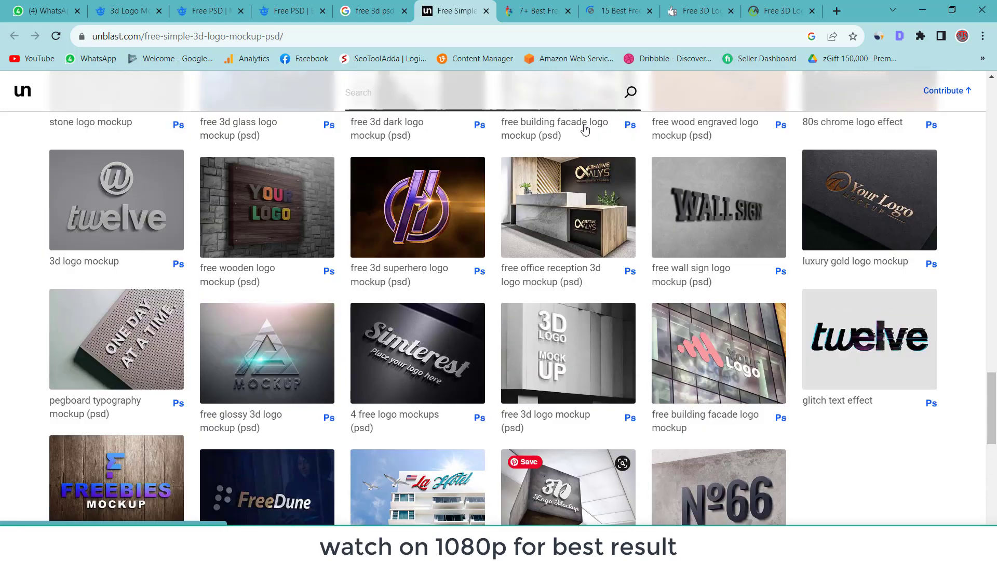
Open the 'Simple And Modern 3D Logo Mockup' card from GraphicsFamily's listings and dismiss the full-page ad
{"action": "left_click", "coordinate": [528, 4]}
{"action": "scroll", "coordinate": [600, 254], "scroll_direction": "down", "scroll_amount": 1}
{"action": "scroll", "coordinate": [737, 262], "scroll_direction": "down", "scroll_amount": 2}
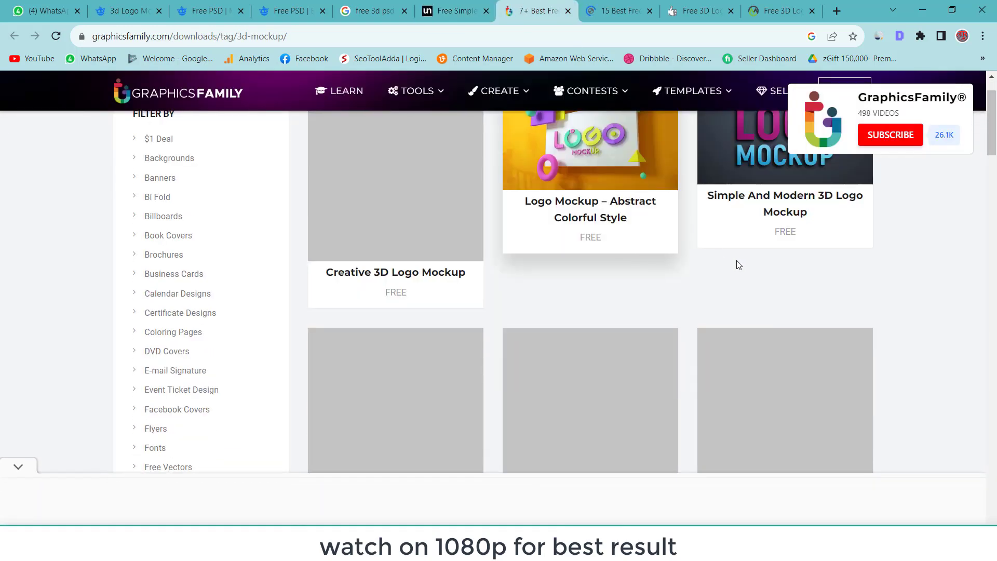
{"action": "scroll", "coordinate": [699, 267], "scroll_direction": "up", "scroll_amount": 2}
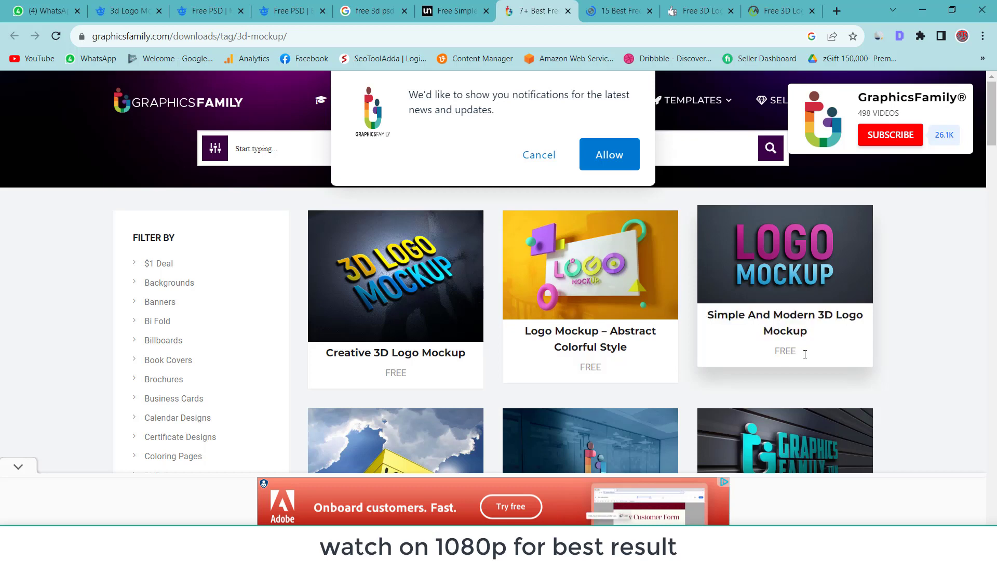
{"action": "left_click", "coordinate": [801, 265]}
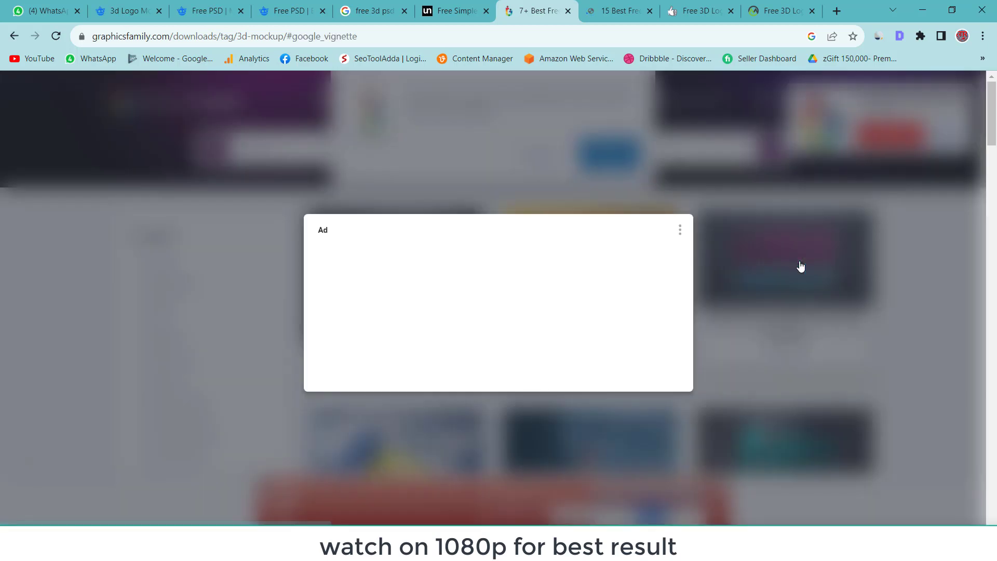
{"action": "left_click", "coordinate": [522, 366]}
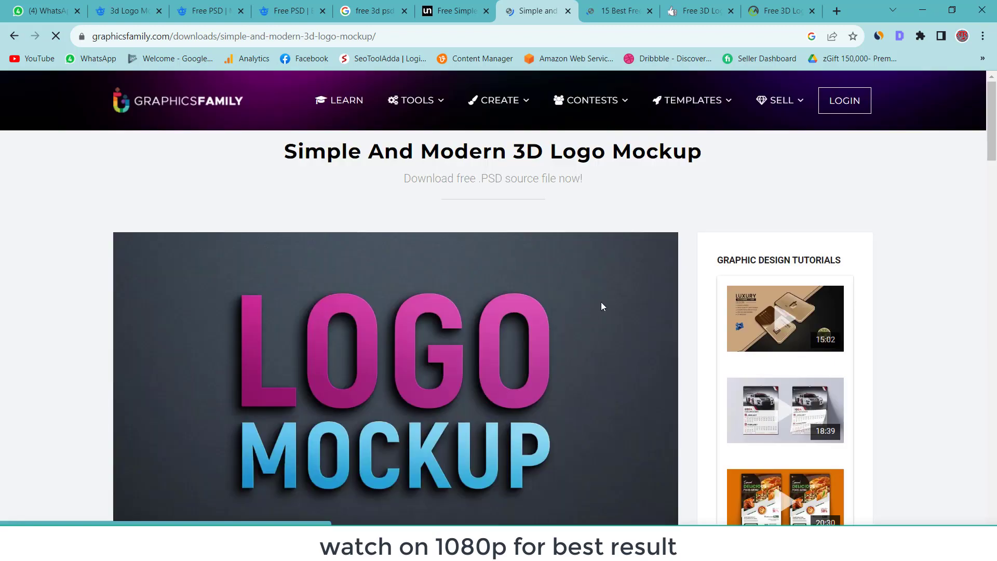
Decline the notification prompt and download the 22.082 MB Simple-and-Modern-3D-Logo-Mockup.zip
{"action": "scroll", "coordinate": [601, 306], "scroll_direction": "down", "scroll_amount": 2}
{"action": "scroll", "coordinate": [601, 307], "scroll_direction": "down", "scroll_amount": 1}
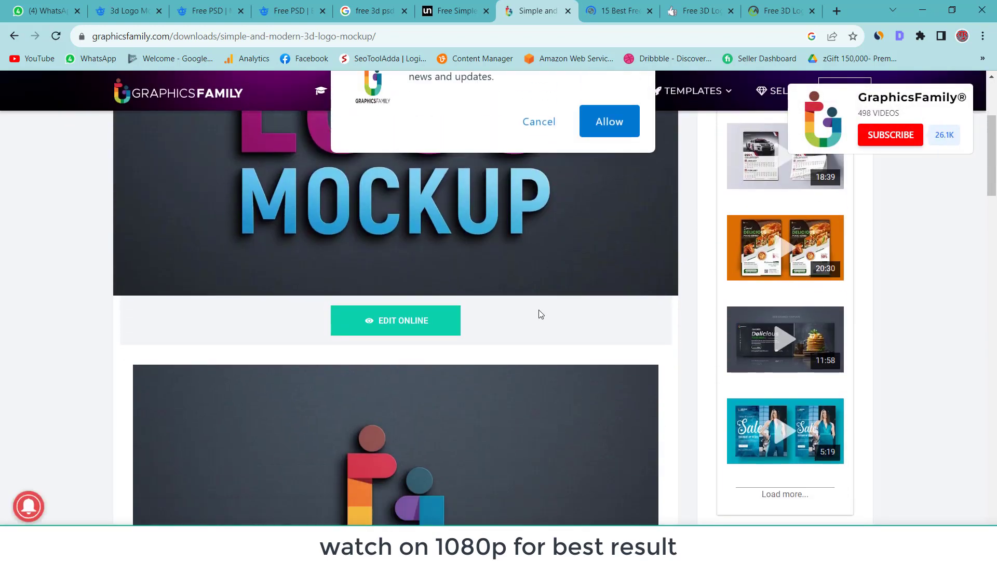
{"action": "left_click", "coordinate": [539, 156]}
{"action": "scroll", "coordinate": [515, 268], "scroll_direction": "down", "scroll_amount": 4}
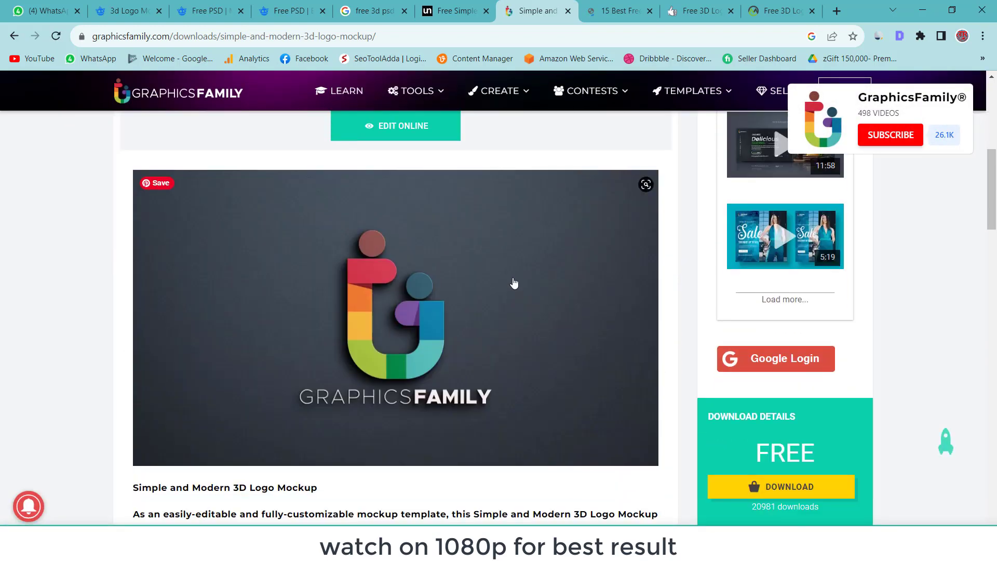
{"action": "scroll", "coordinate": [516, 268], "scroll_direction": "down", "scroll_amount": 2}
{"action": "scroll", "coordinate": [514, 275], "scroll_direction": "down", "scroll_amount": 1}
{"action": "scroll", "coordinate": [514, 285], "scroll_direction": "down", "scroll_amount": 4}
{"action": "scroll", "coordinate": [514, 285], "scroll_direction": "down", "scroll_amount": 2}
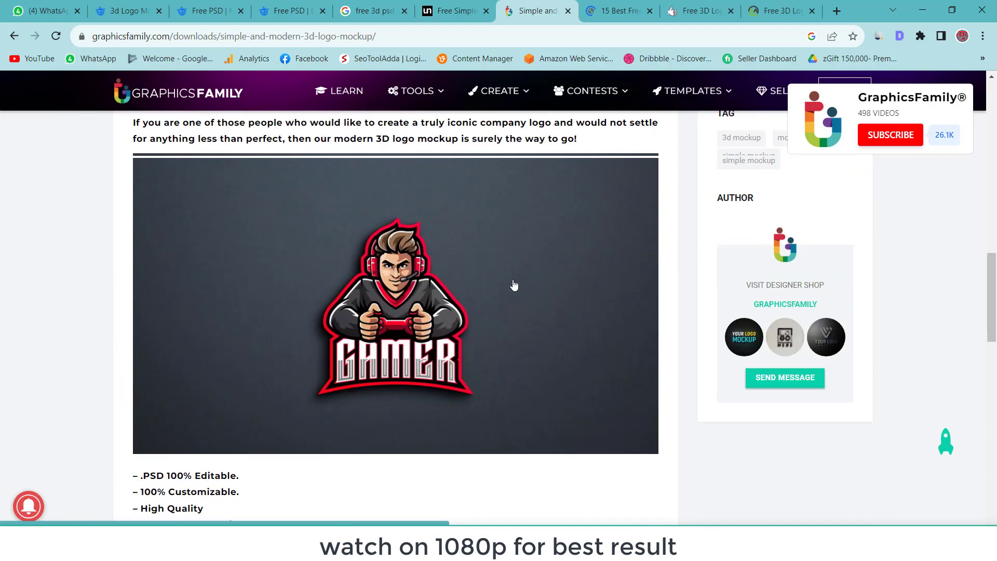
{"action": "scroll", "coordinate": [512, 285], "scroll_direction": "down", "scroll_amount": 4}
{"action": "scroll", "coordinate": [510, 287], "scroll_direction": "down", "scroll_amount": 2}
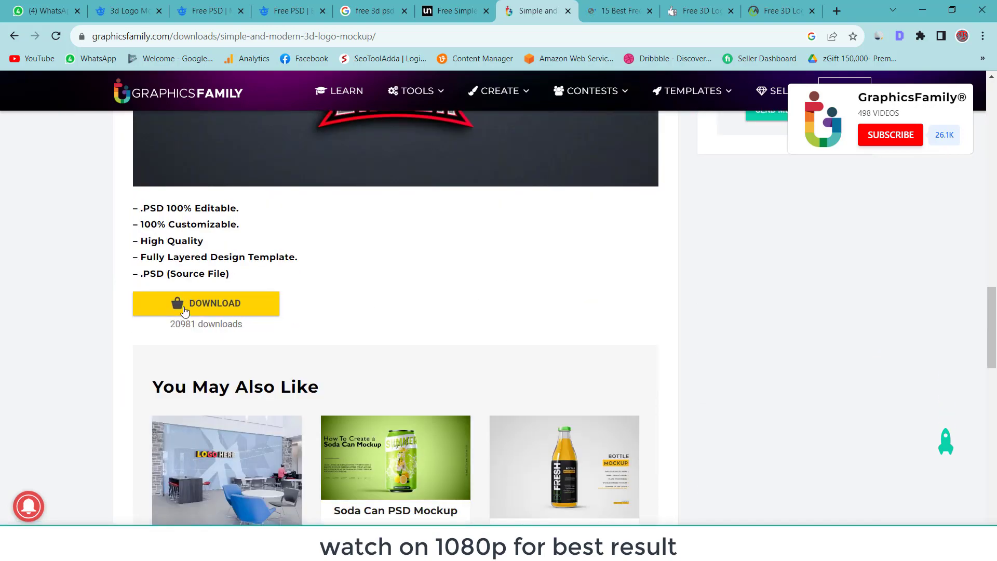
{"action": "left_click", "coordinate": [218, 305]}
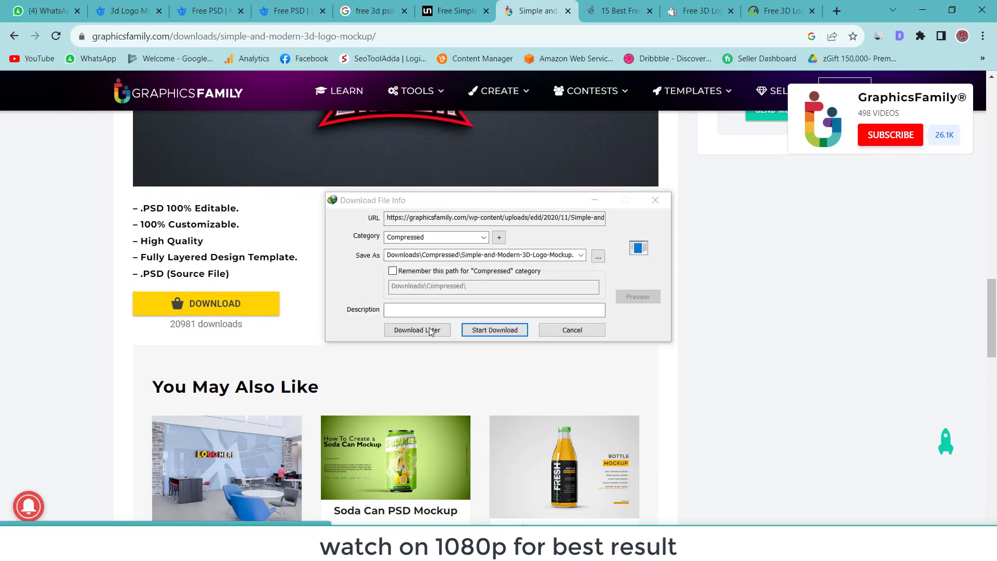
{"action": "left_click", "coordinate": [498, 330]}
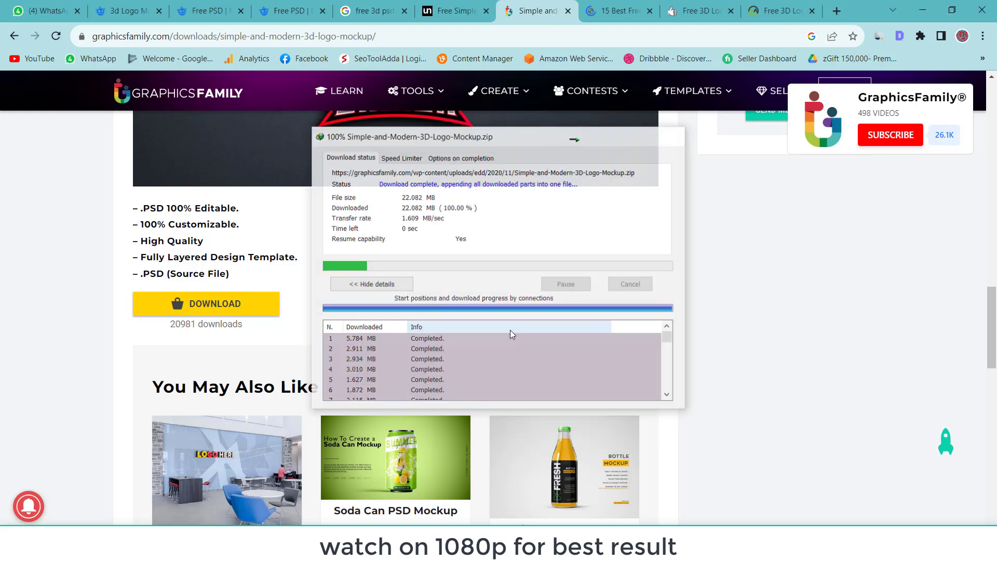
{"action": "left_click", "coordinate": [522, 316]}
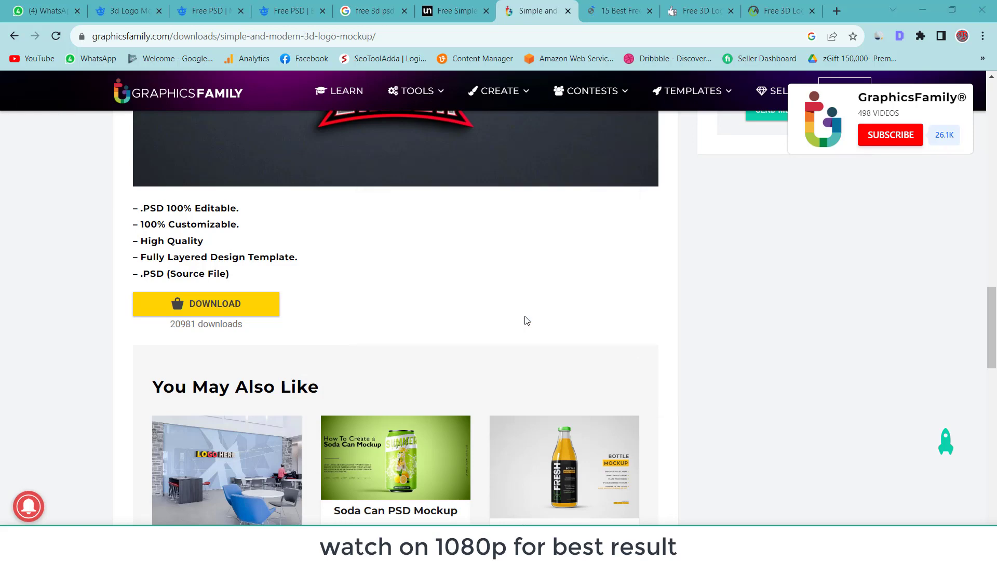
Extract Simple-and-Modern-3D-Logo-Mockup.zip with WinRAR, then return to the gold mockup in Photoshop
{"action": "right_click", "coordinate": [164, 180]}
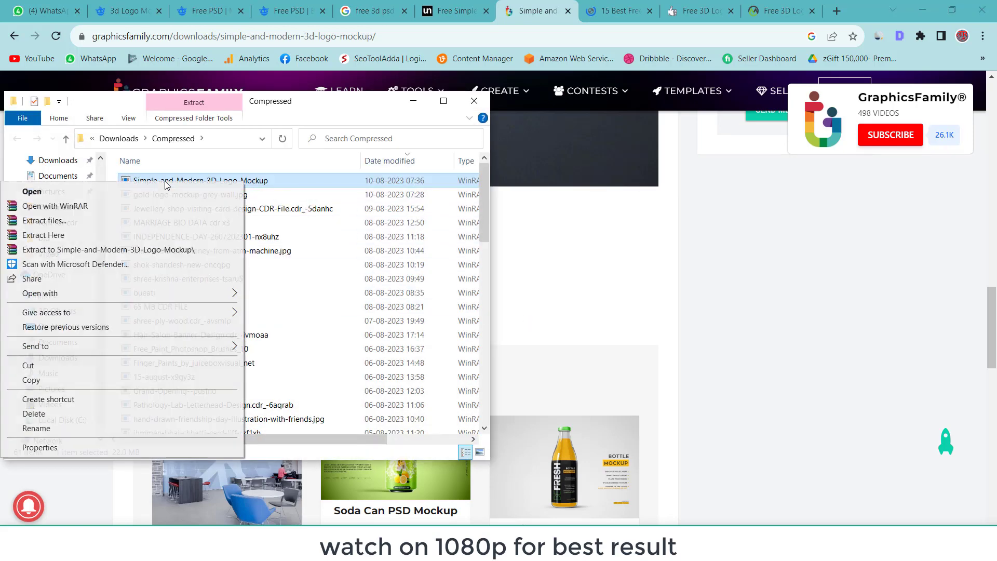
{"action": "left_click", "coordinate": [110, 250]}
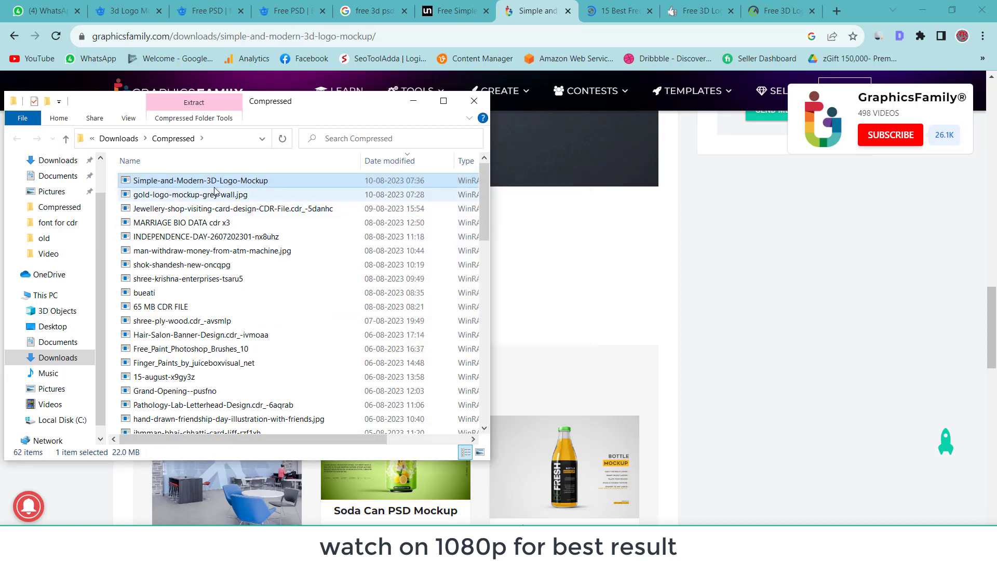
{"action": "mouse_move", "coordinate": [564, 466]}
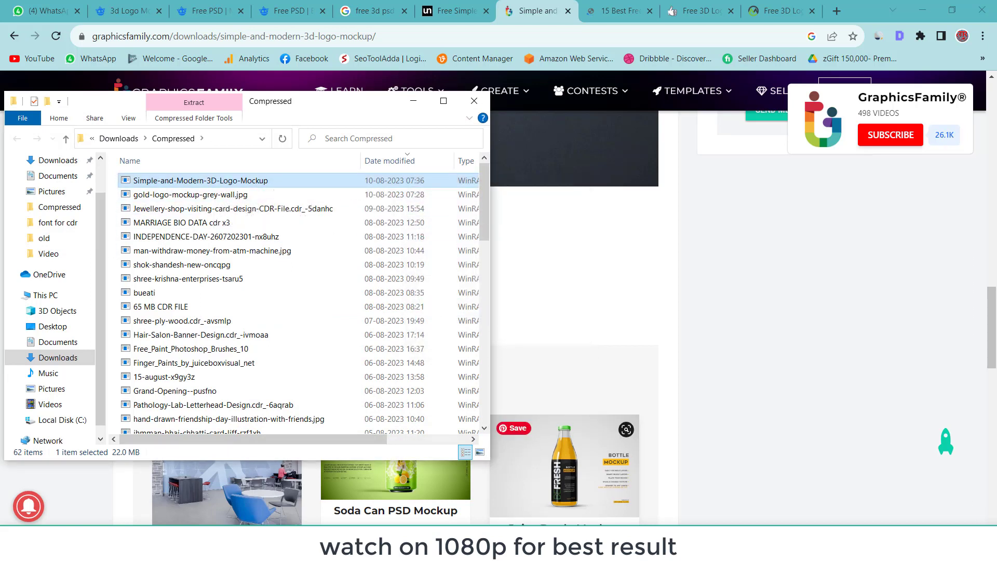
{"action": "left_click", "coordinate": [696, 506]}
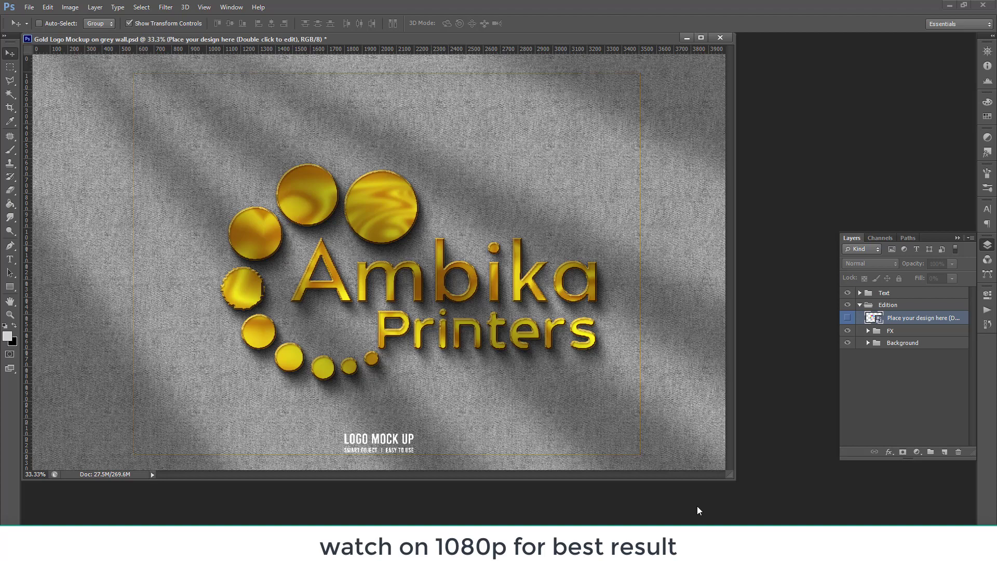
Open 'Simple and Modern 3D Logo Mockup.psd' from the Compressed\Simple-and-Modern-3D-Logo-Mockup folder
{"action": "key", "text": "alt"}
{"action": "key", "text": "f"}
{"action": "key", "text": "Down"}
{"action": "key", "text": "Return"}
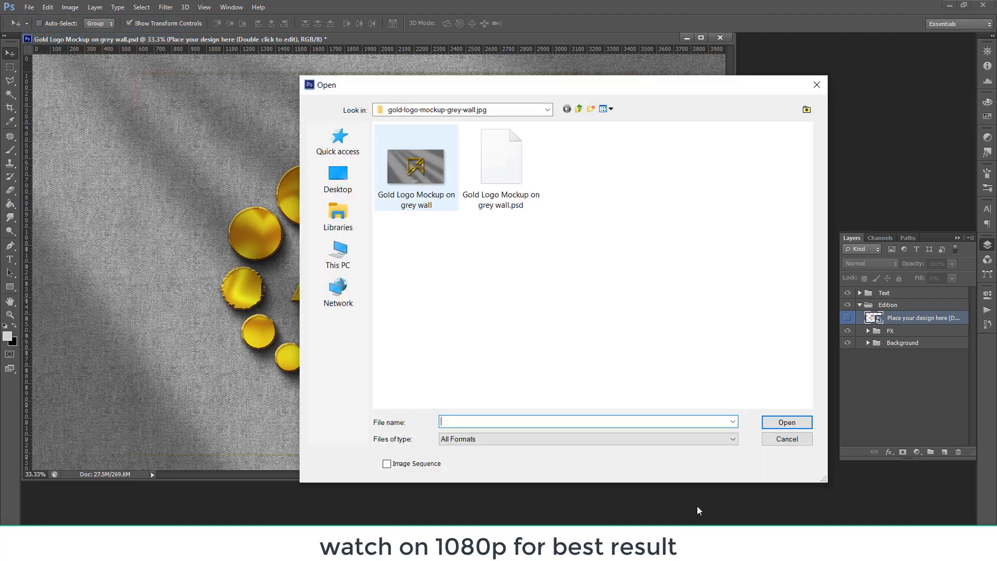
{"action": "key", "text": "BackSpace"}
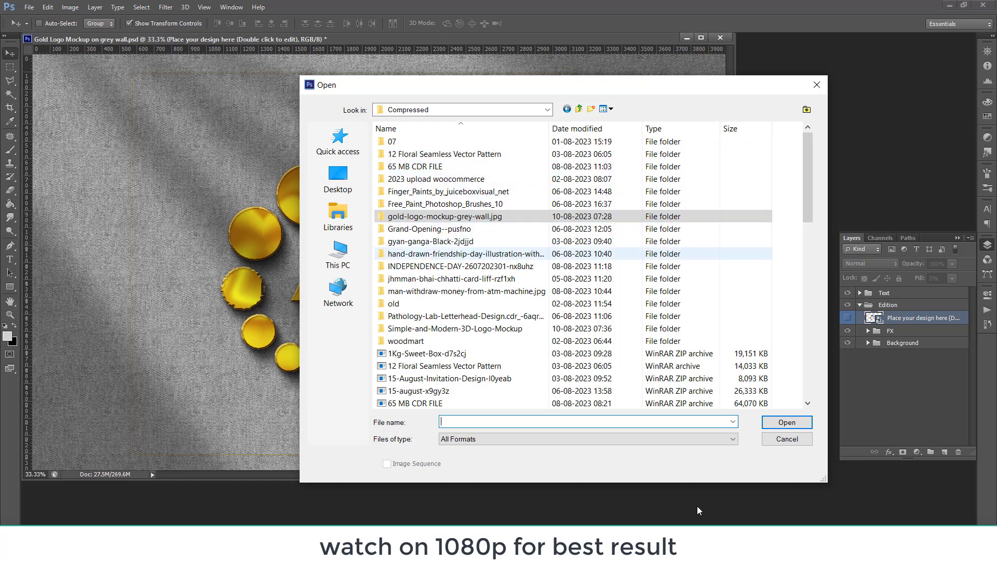
{"action": "double_click", "coordinate": [454, 328]}
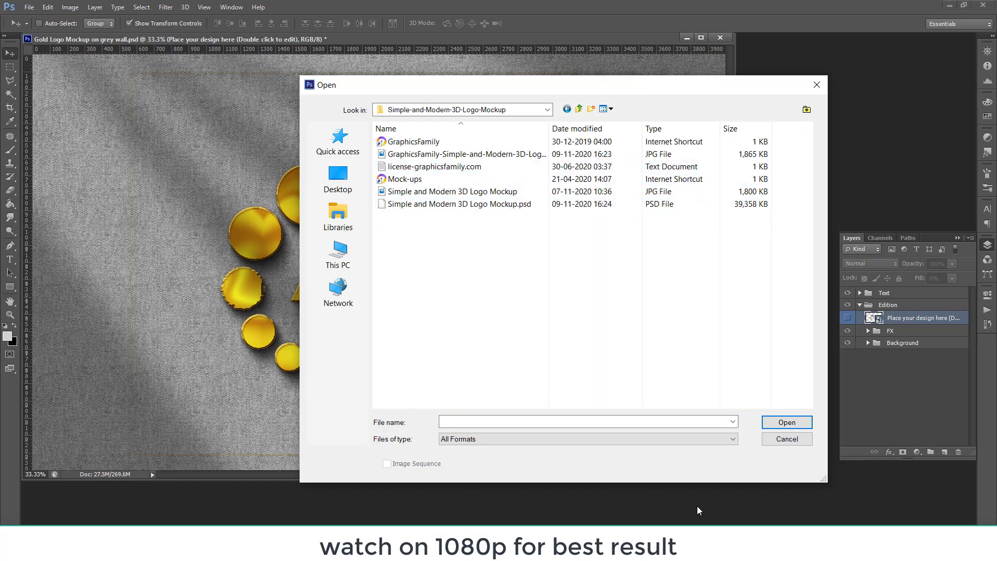
{"action": "left_click", "coordinate": [458, 203]}
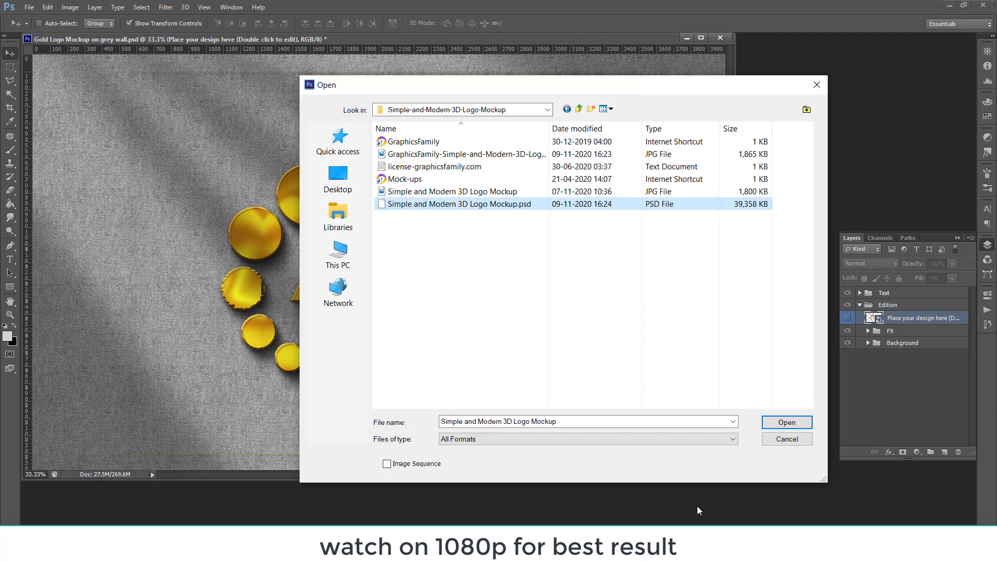
{"action": "key", "text": "Return"}
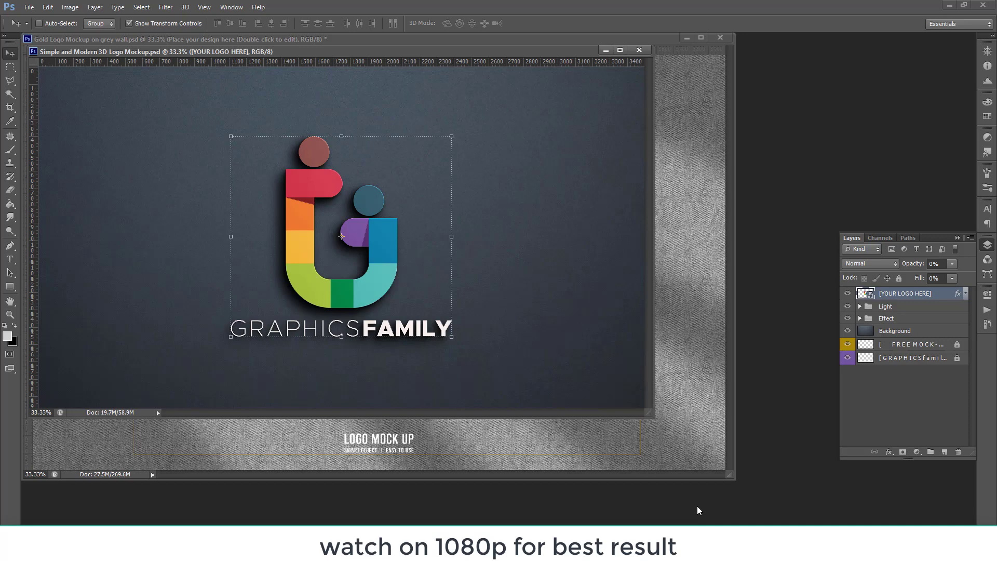
Open the Ambika Printers logo smart object in the gold mockup and select the whole logo canvas
{"action": "key", "text": "ctrl+Tab"}
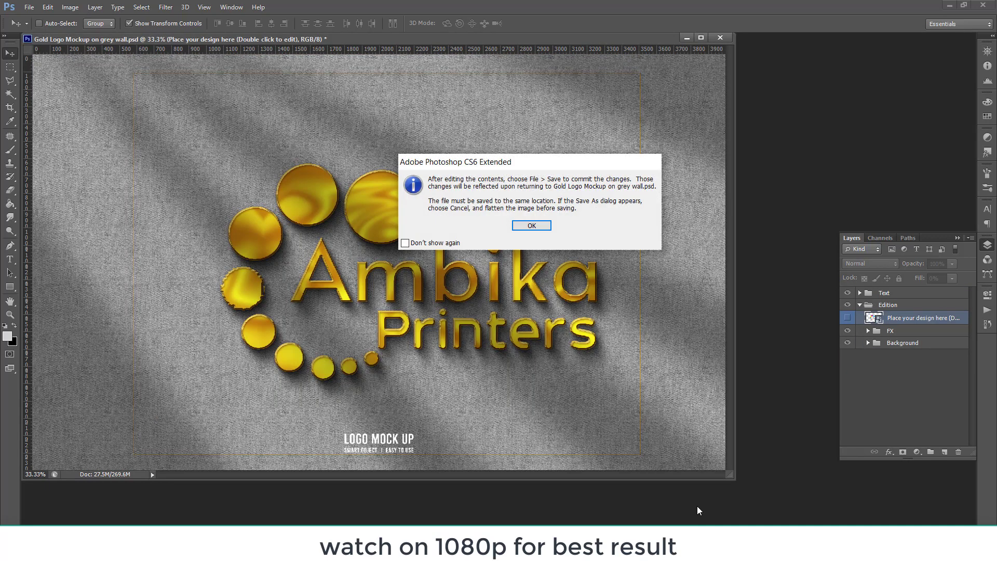
{"action": "key", "text": "Return"}
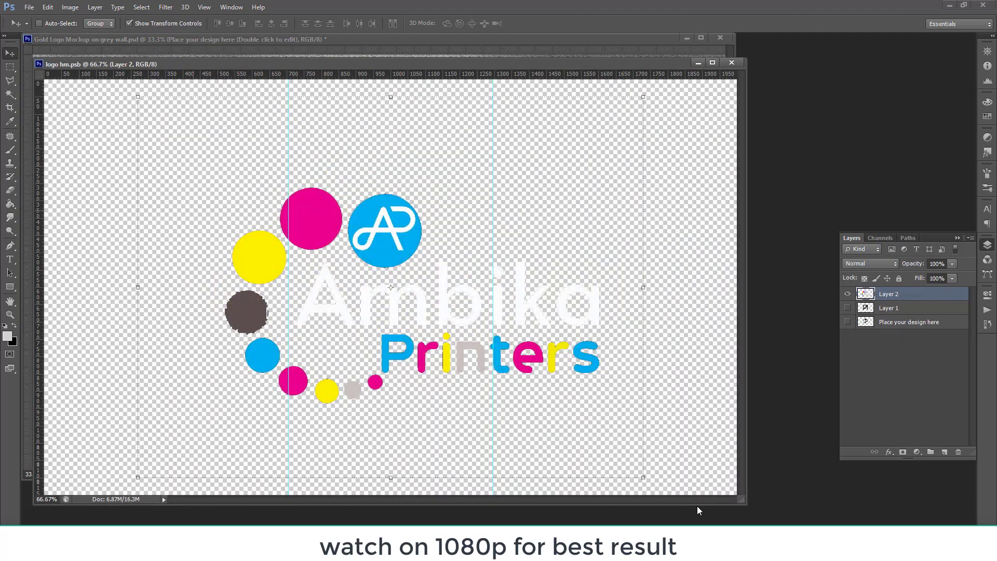
{"action": "key", "text": "ctrl+a"}
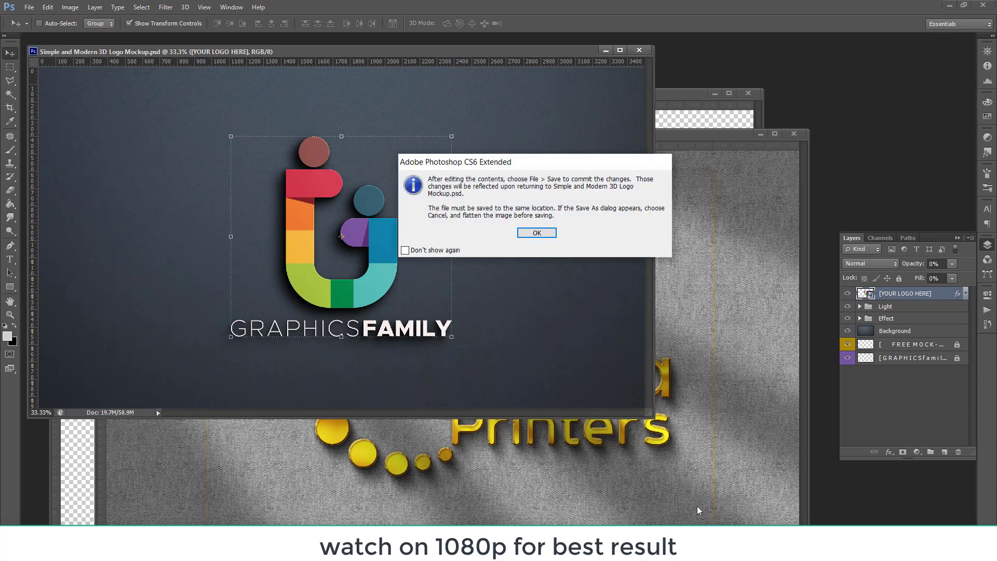
Paste the Ambika Printers logo into the YOUR LOGO HERE placeholder, then close and save Group 1.psb
{"action": "key", "text": "Return"}
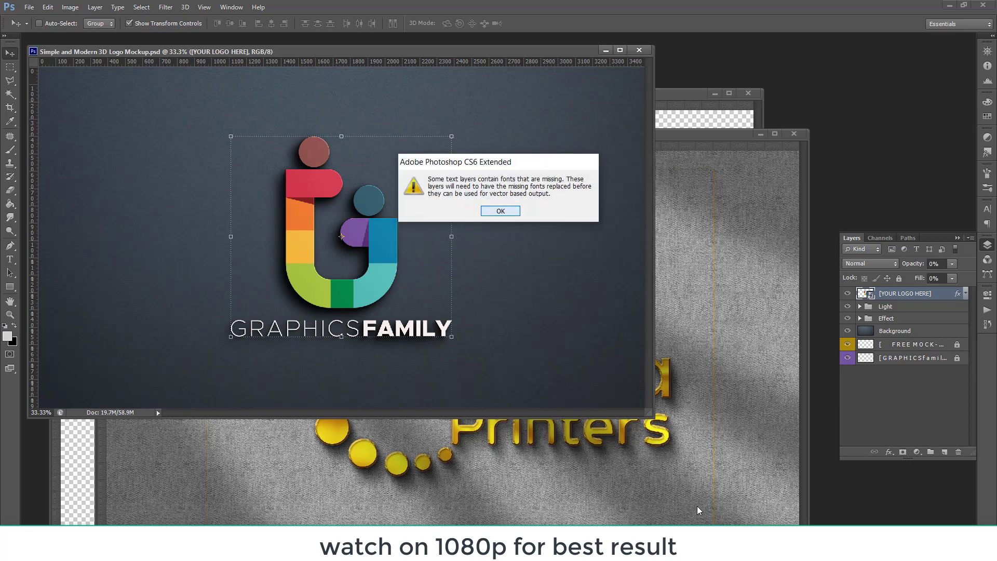
{"action": "key", "text": "Return"}
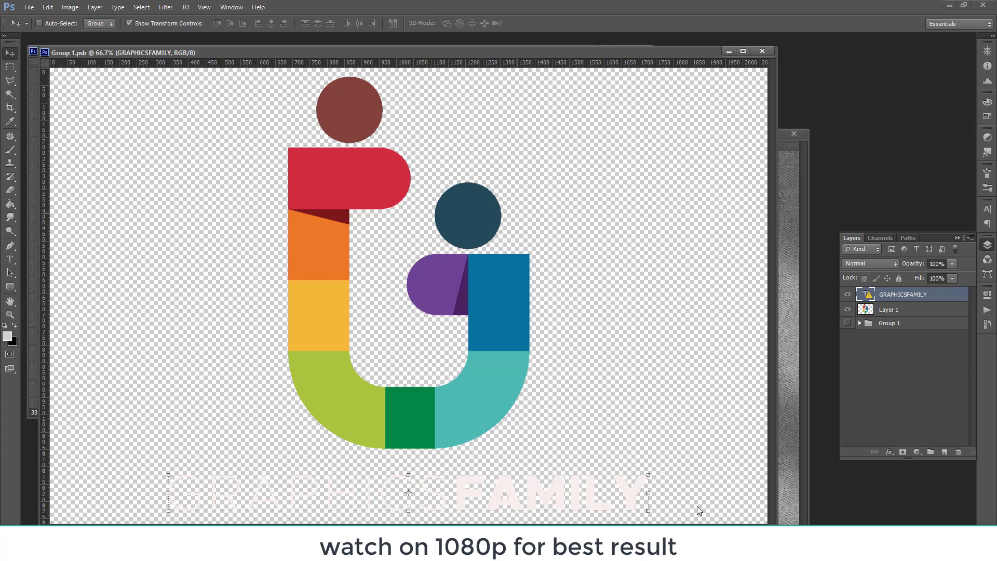
{"action": "key", "text": "ctrl+v"}
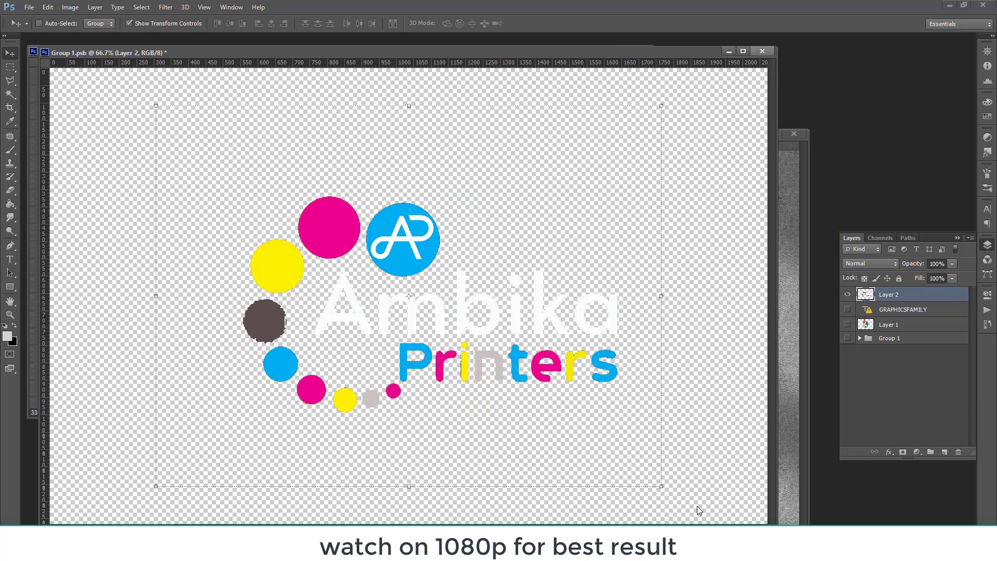
{"action": "key", "text": "ctrl+w"}
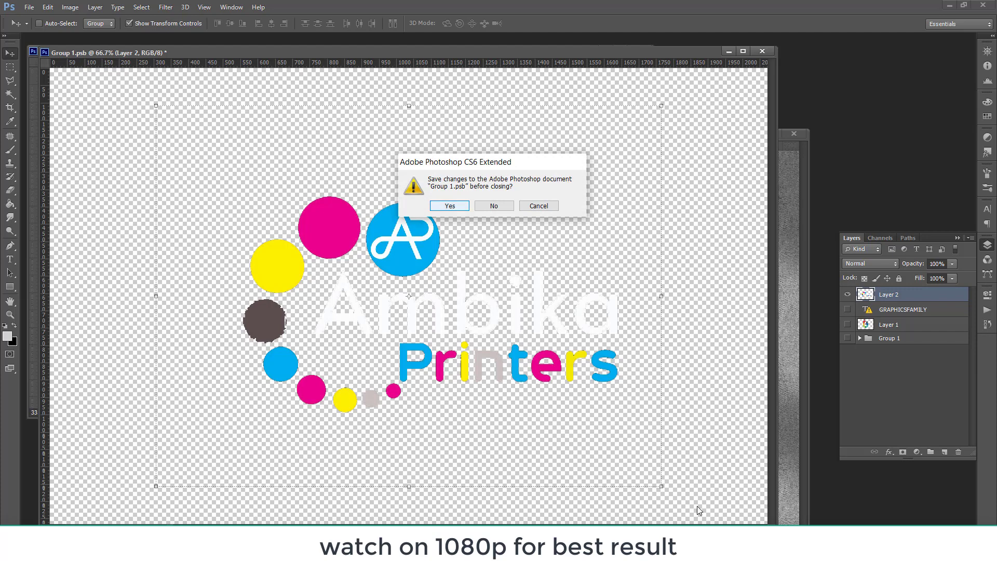
{"action": "key", "text": "Return"}
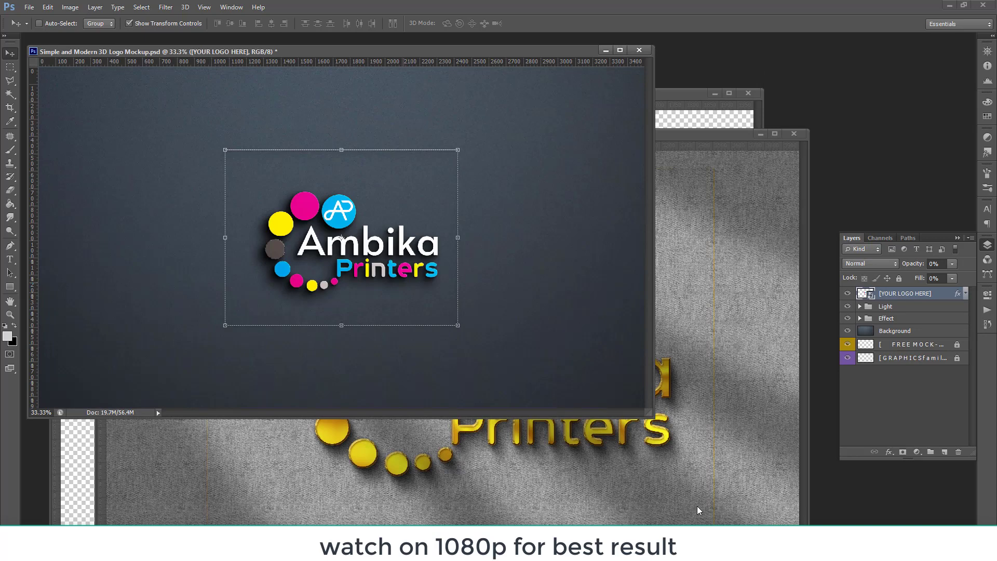
{"action": "scroll", "coordinate": [316, 243], "scroll_direction": "up", "scroll_amount": 5}
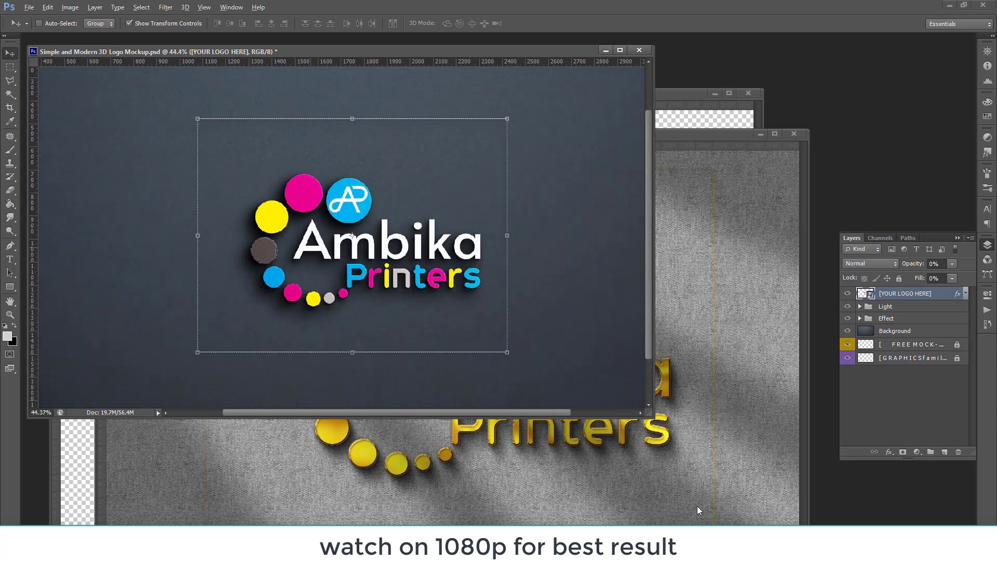
{"action": "scroll", "coordinate": [367, 232], "scroll_direction": "up", "scroll_amount": 1}
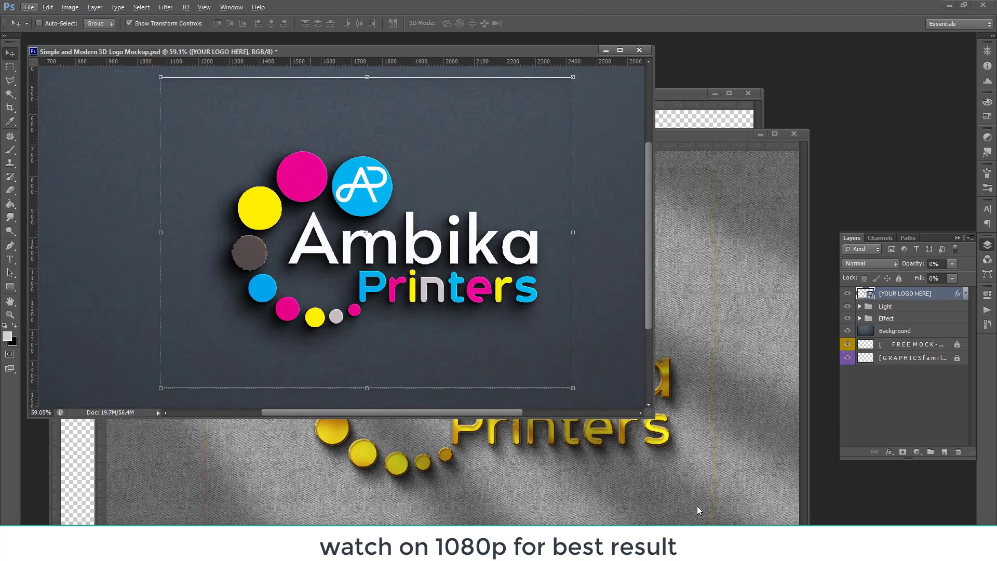
{"action": "key", "text": "alt"}
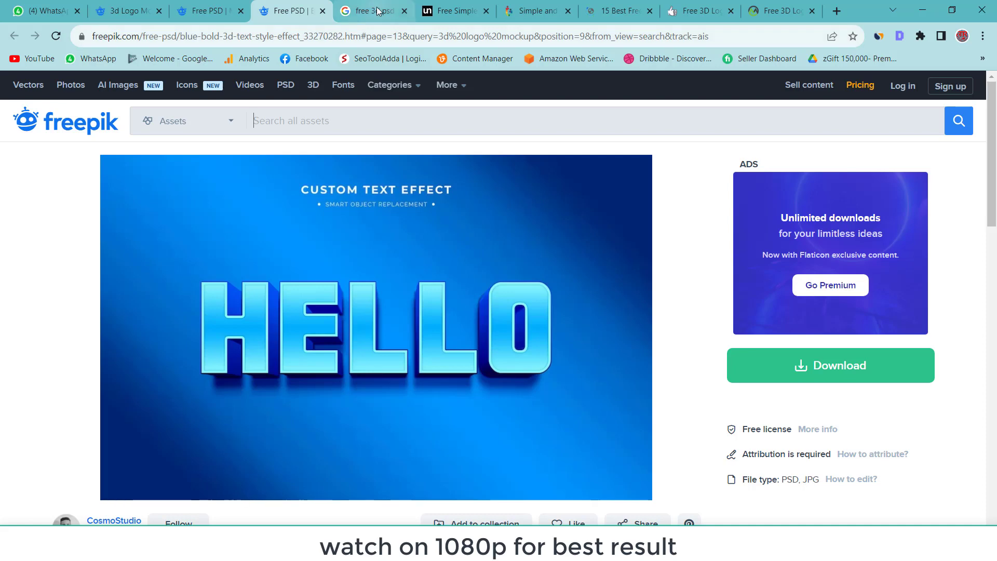
Browse the open mockup tabs: free 3d psd search results, goodmockups, mockuptree and psdsuckers
{"action": "left_click", "coordinate": [377, 11]}
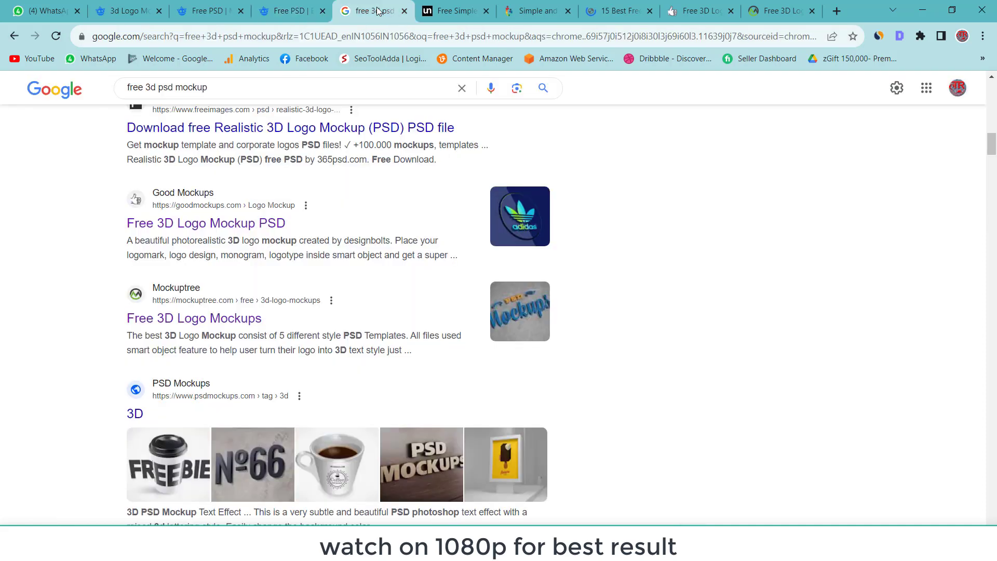
{"action": "left_click", "coordinate": [453, 15]}
{"action": "left_click", "coordinate": [538, 10]}
{"action": "left_click", "coordinate": [618, 11]}
{"action": "left_click", "coordinate": [701, 11]}
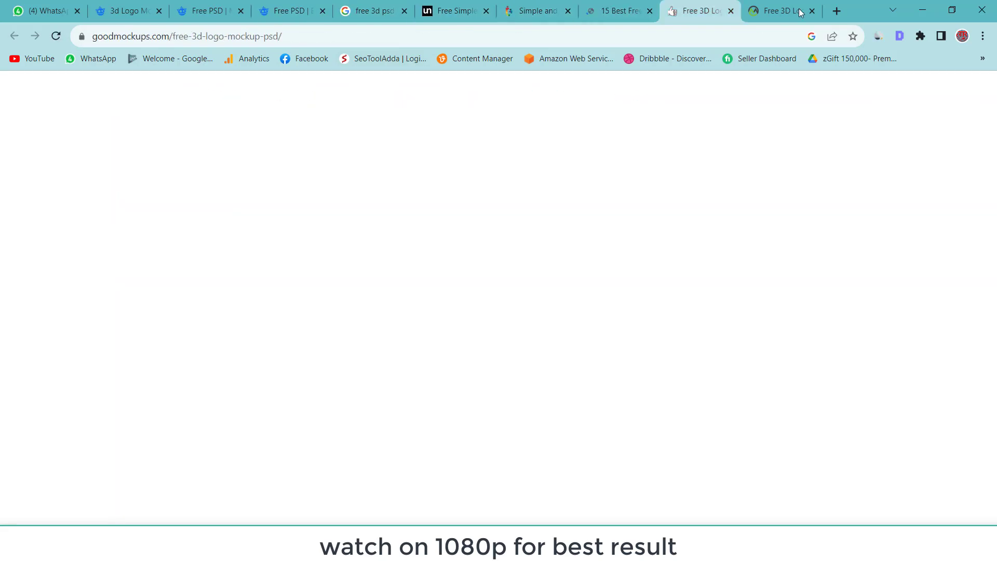
{"action": "left_click", "coordinate": [800, 12]}
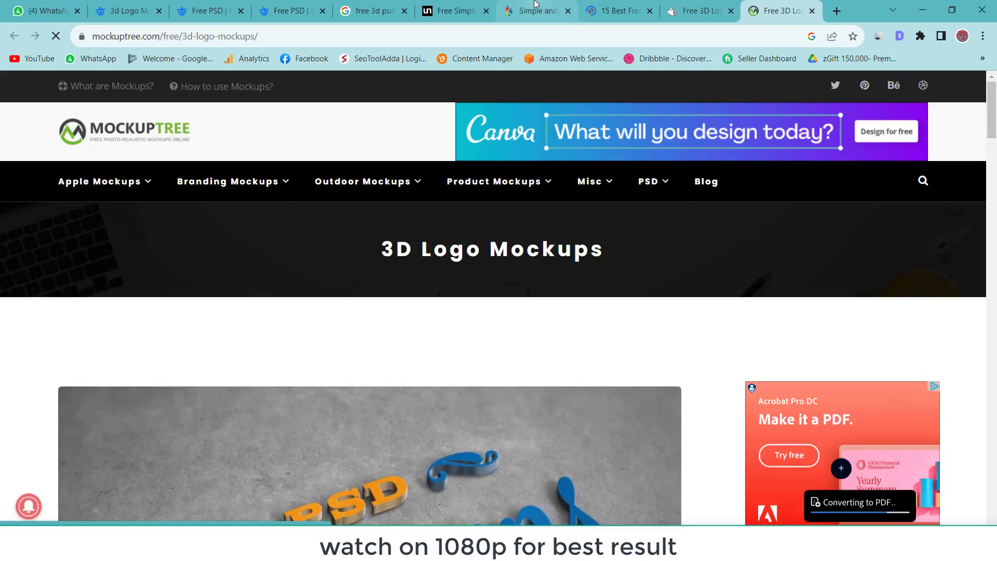
{"action": "left_click", "coordinate": [535, 6]}
{"action": "left_click", "coordinate": [618, 11]}
{"action": "scroll", "coordinate": [549, 75], "scroll_direction": "down", "scroll_amount": 2}
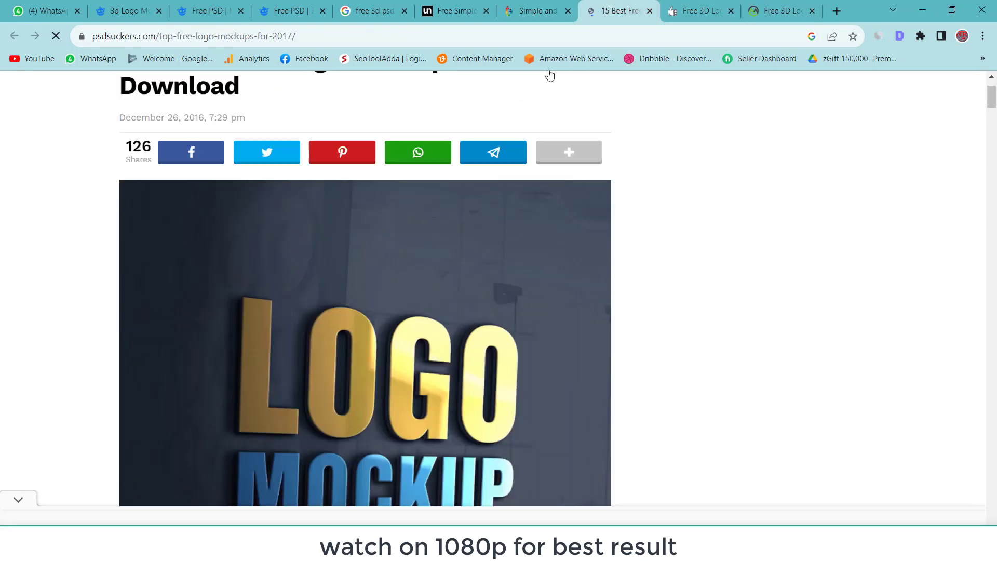
Return to the GraphicsFamily Simple and Modern 3D Logo Mockup tab, scrolled to the top
{"action": "left_click", "coordinate": [537, 11]}
{"action": "scroll", "coordinate": [496, 220], "scroll_direction": "up", "scroll_amount": 4}
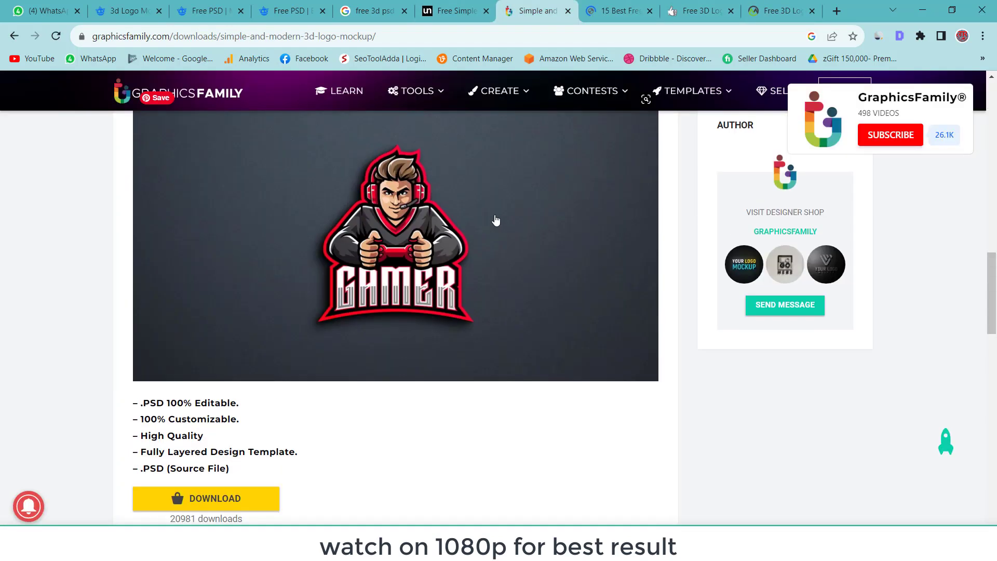
{"action": "scroll", "coordinate": [496, 220], "scroll_direction": "up", "scroll_amount": 3}
{"action": "scroll", "coordinate": [519, 210], "scroll_direction": "up", "scroll_amount": 6}
{"action": "scroll", "coordinate": [544, 201], "scroll_direction": "up", "scroll_amount": 4}
{"action": "scroll", "coordinate": [545, 204], "scroll_direction": "down", "scroll_amount": 3}
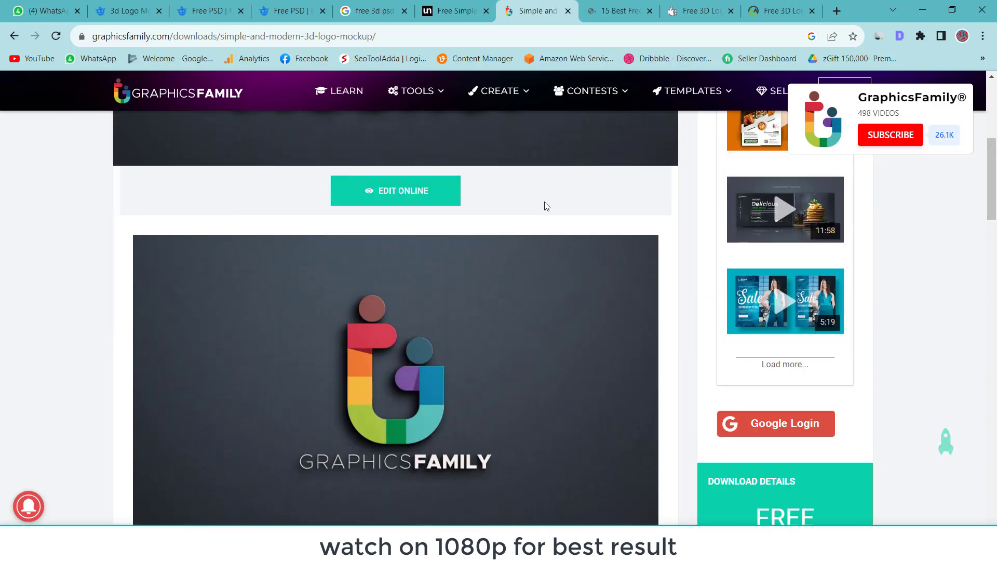
{"action": "scroll", "coordinate": [498, 206], "scroll_direction": "up", "scroll_amount": 2}
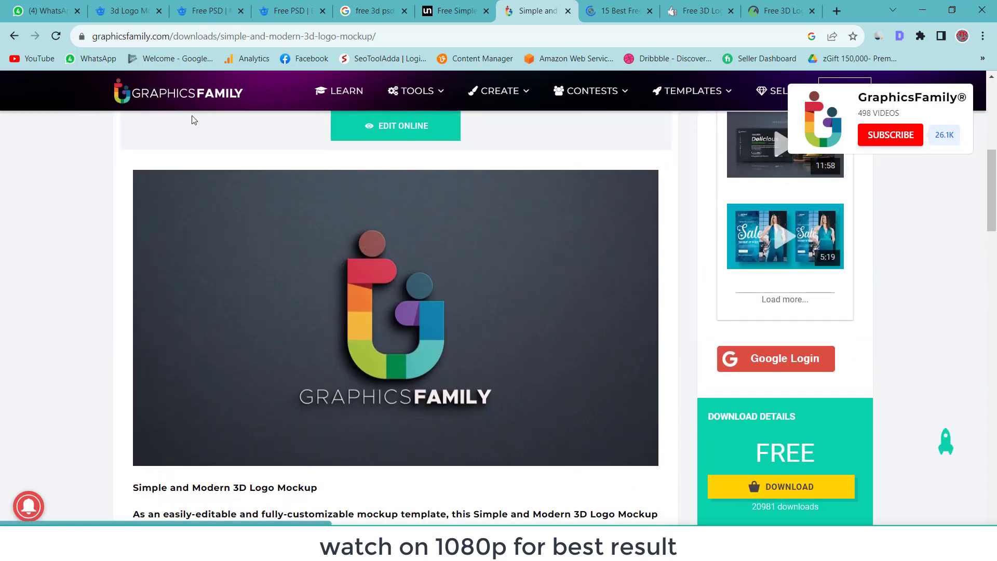
{"action": "scroll", "coordinate": [396, 213], "scroll_direction": "up", "scroll_amount": 4}
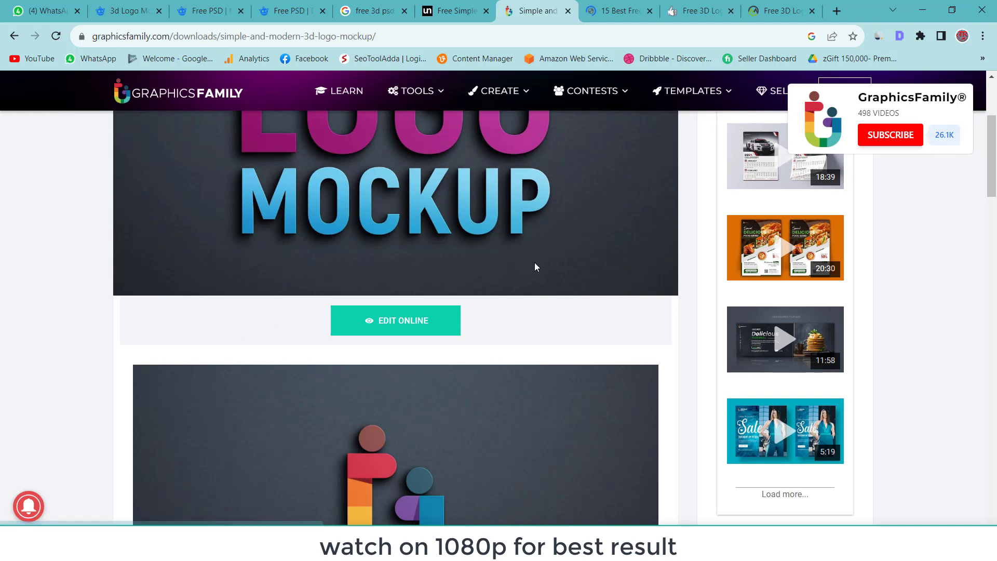
{"action": "scroll", "coordinate": [535, 262], "scroll_direction": "up", "scroll_amount": 3}
Scroll down the GraphicsFamily mockup page to its footer
{"action": "scroll", "coordinate": [523, 240], "scroll_direction": "down", "scroll_amount": 4}
{"action": "scroll", "coordinate": [527, 253], "scroll_direction": "down", "scroll_amount": 6}
{"action": "scroll", "coordinate": [526, 259], "scroll_direction": "down", "scroll_amount": 4}
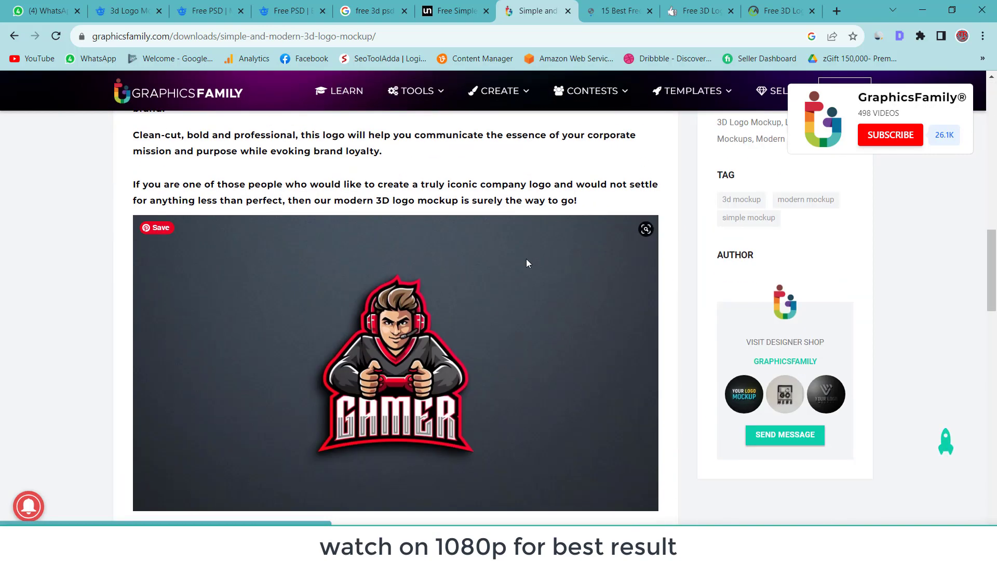
{"action": "scroll", "coordinate": [525, 259], "scroll_direction": "down", "scroll_amount": 5}
{"action": "scroll", "coordinate": [514, 264], "scroll_direction": "down", "scroll_amount": 5}
{"action": "scroll", "coordinate": [506, 270], "scroll_direction": "down", "scroll_amount": 2}
{"action": "scroll", "coordinate": [500, 265], "scroll_direction": "down", "scroll_amount": 5}
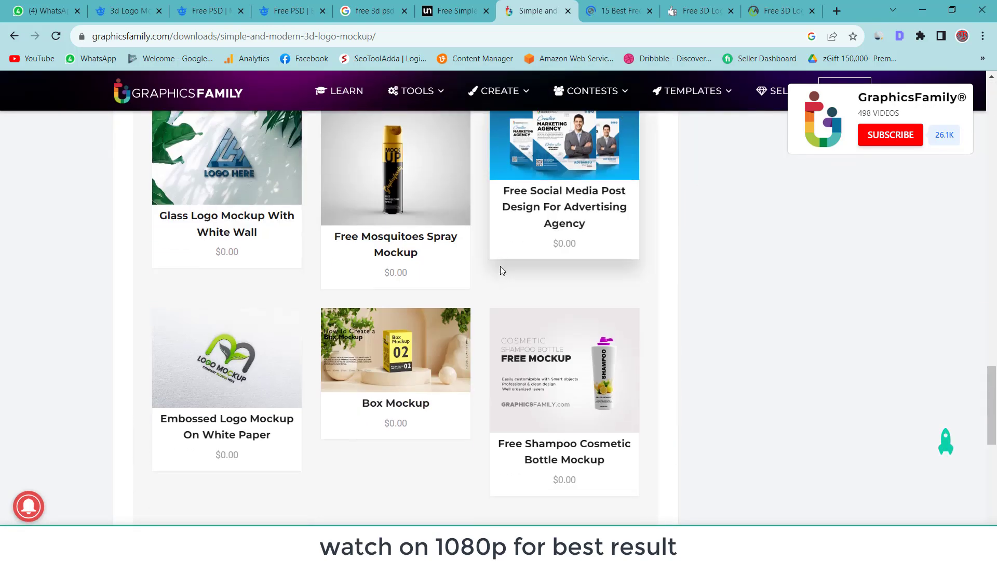
{"action": "scroll", "coordinate": [496, 273], "scroll_direction": "down", "scroll_amount": 5}
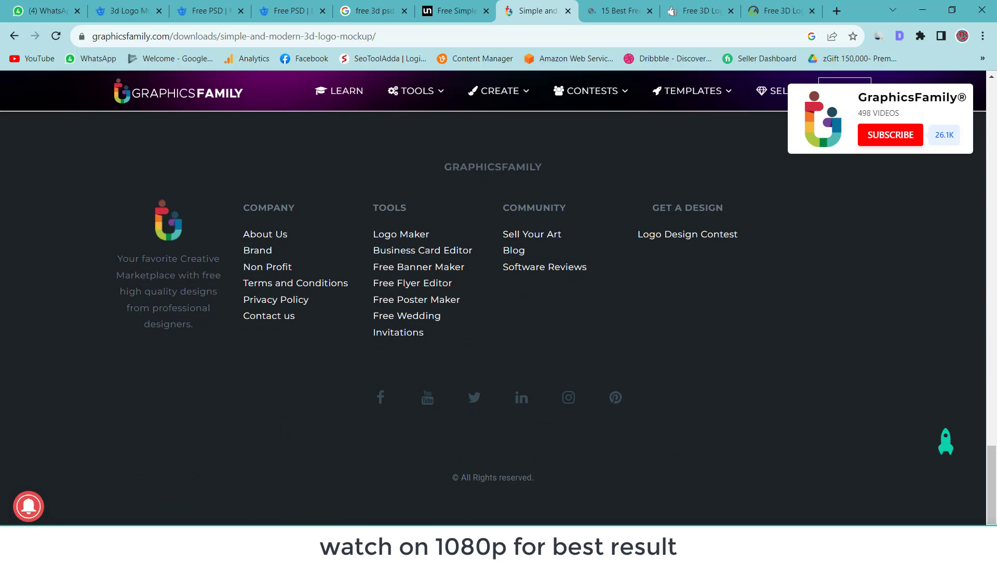